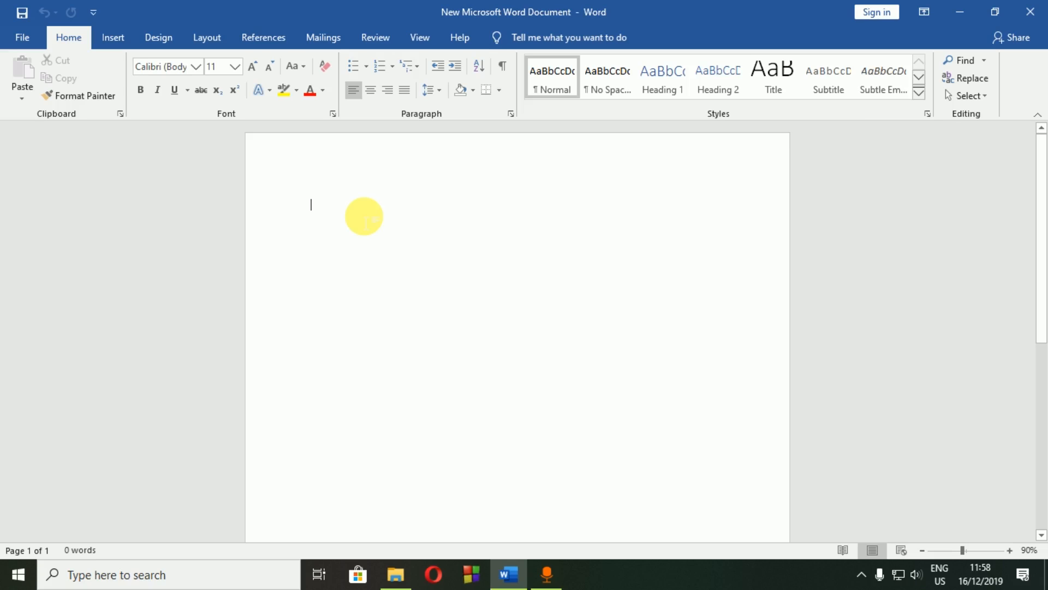
Step: Write the sentence "My name is" followed by the person's first name on the first line
type("s")
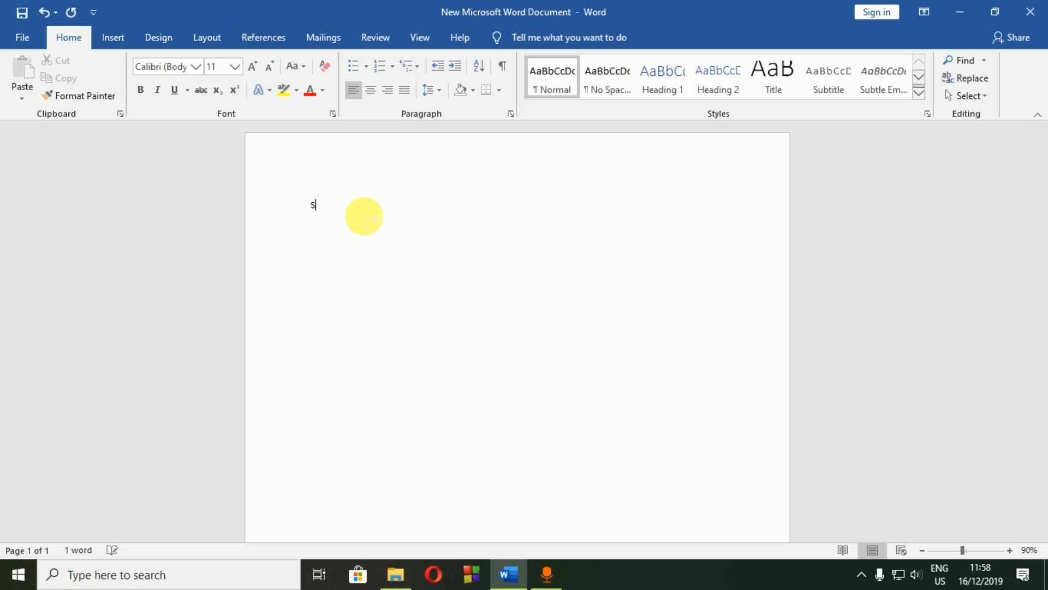
key("BackSpace")
type("My name is SH")
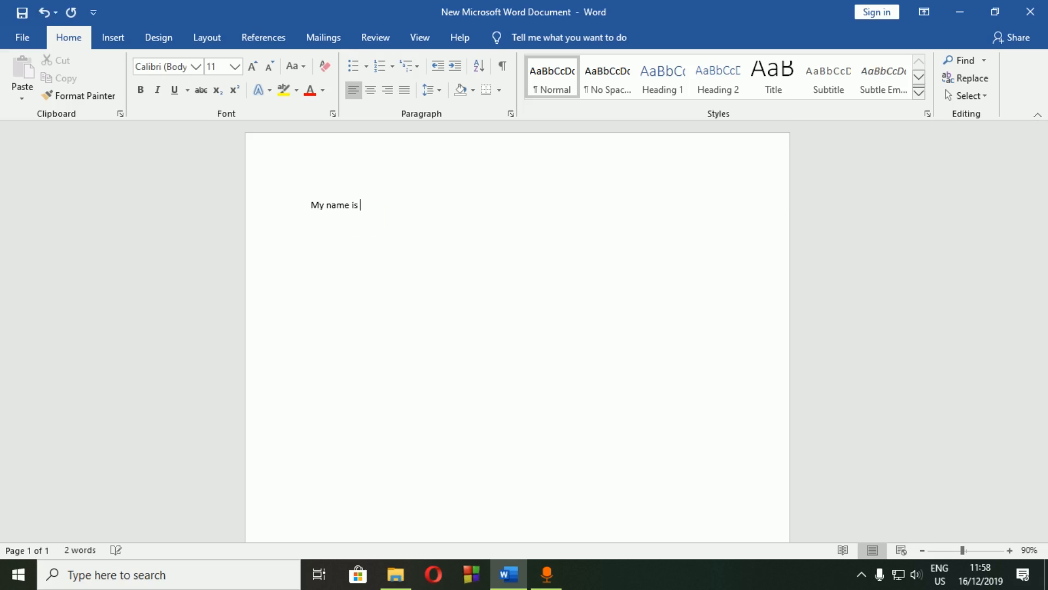
type("aki")
key("BackSpace")
type("h")
left_click(401, 219)
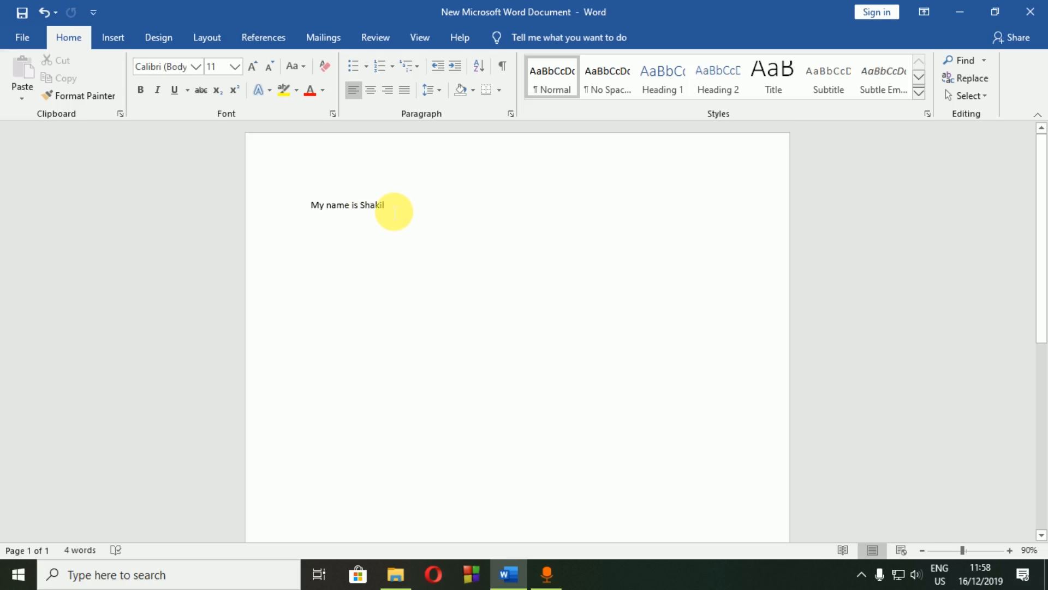
Step: Set the font size of the whole sentence to 22
left_click_drag(383, 208, 311, 215)
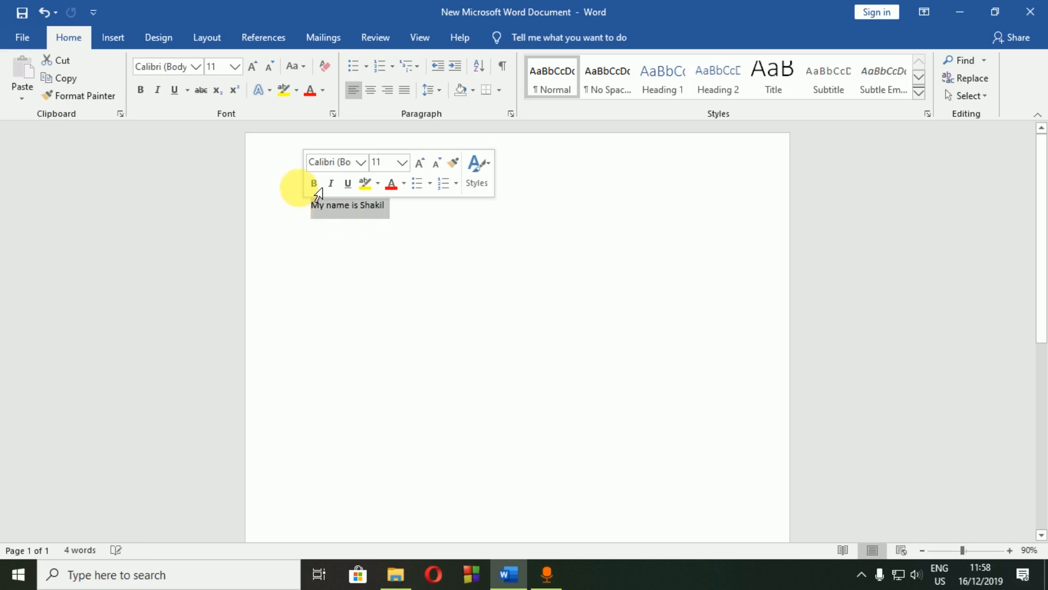
left_click(236, 67)
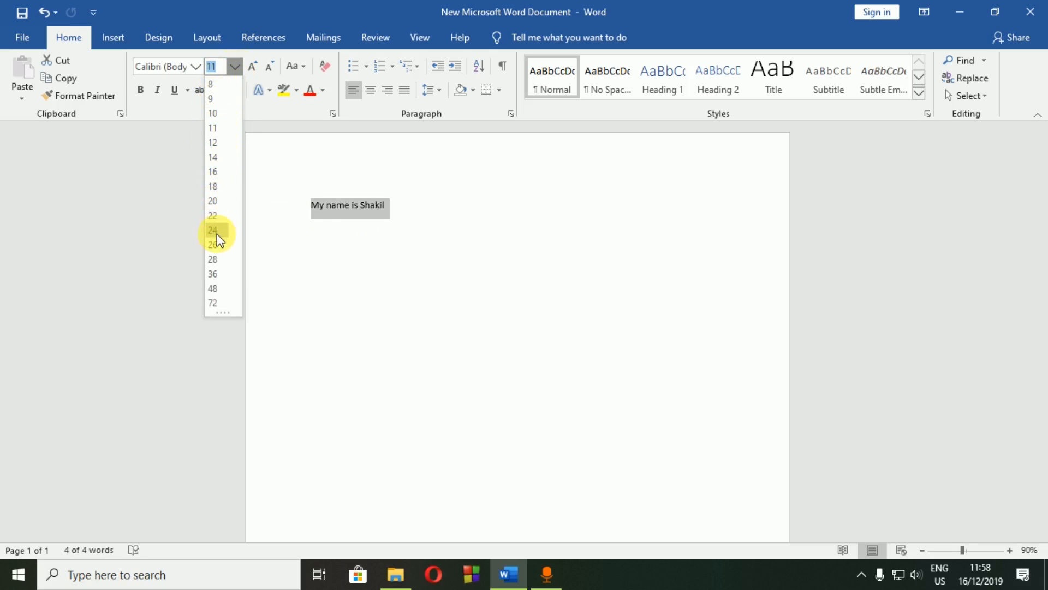
left_click(215, 215)
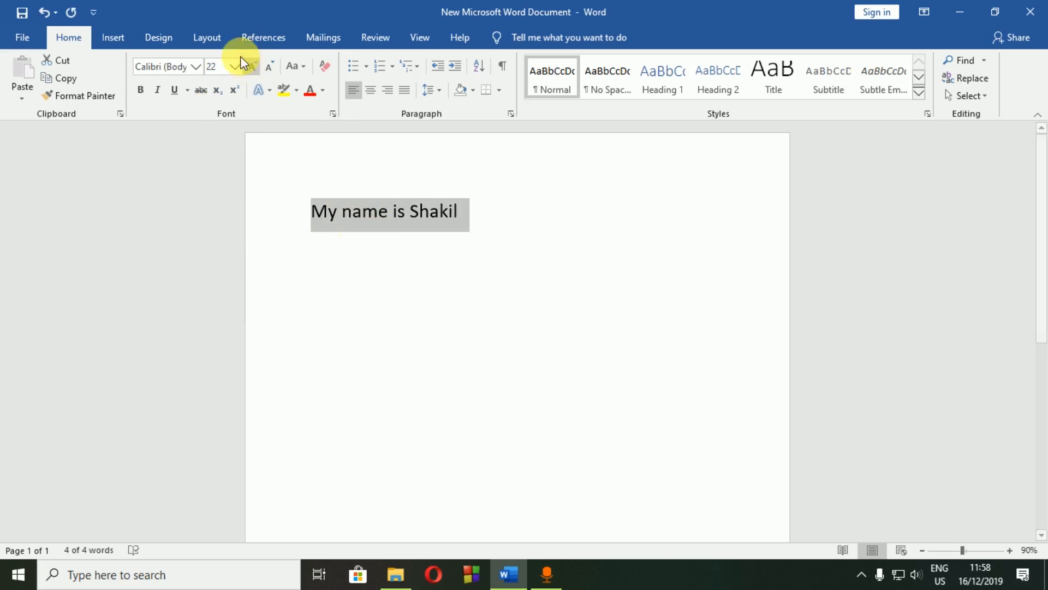
left_click(486, 222)
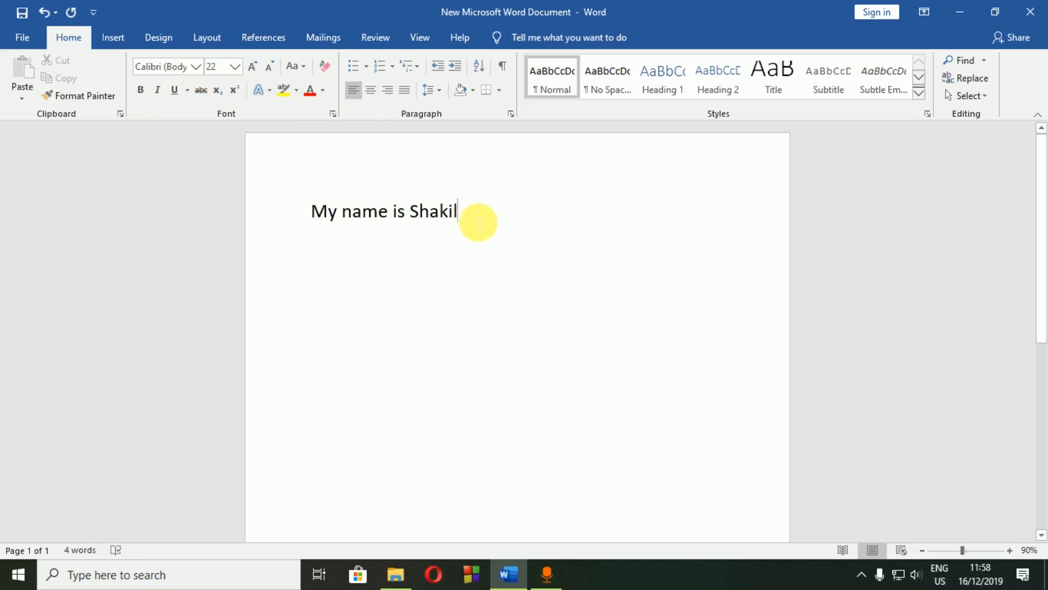
Step: Change the sentence's font to Leelawadee
left_click_drag(459, 217, 309, 216)
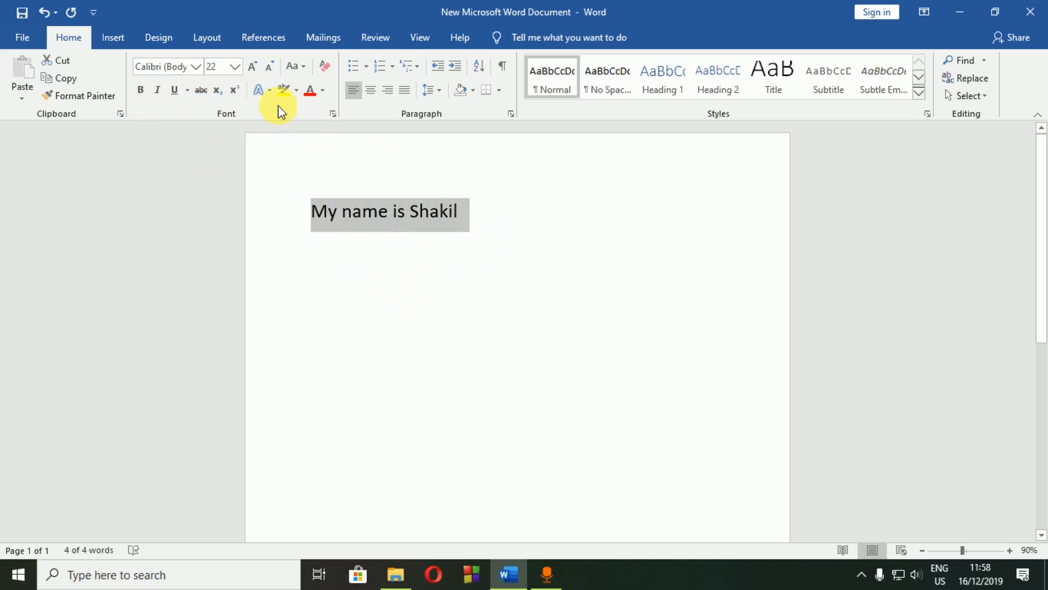
left_click(194, 67)
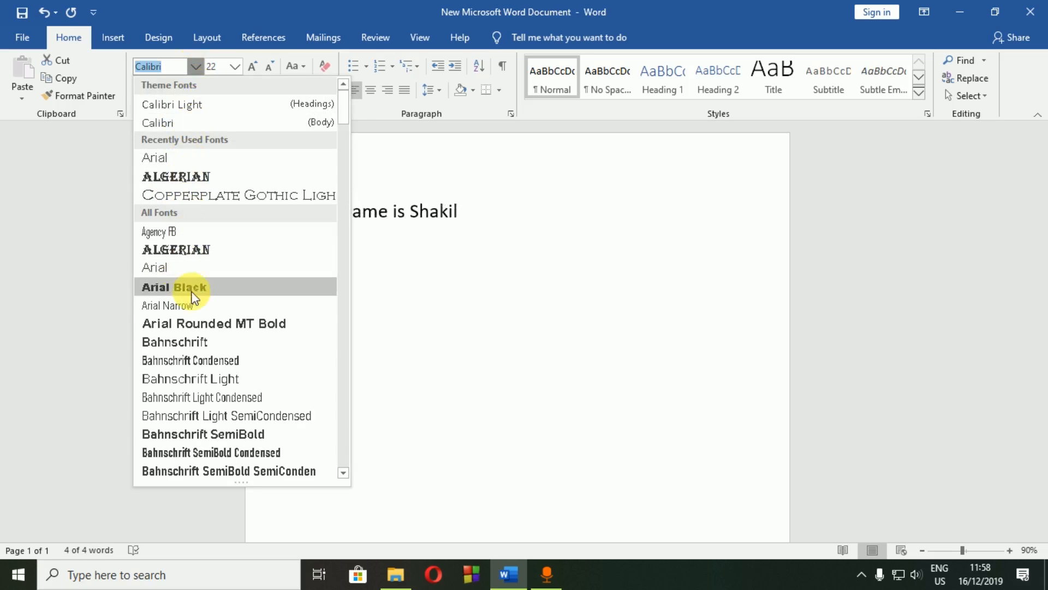
scroll(167, 328, "down", 2)
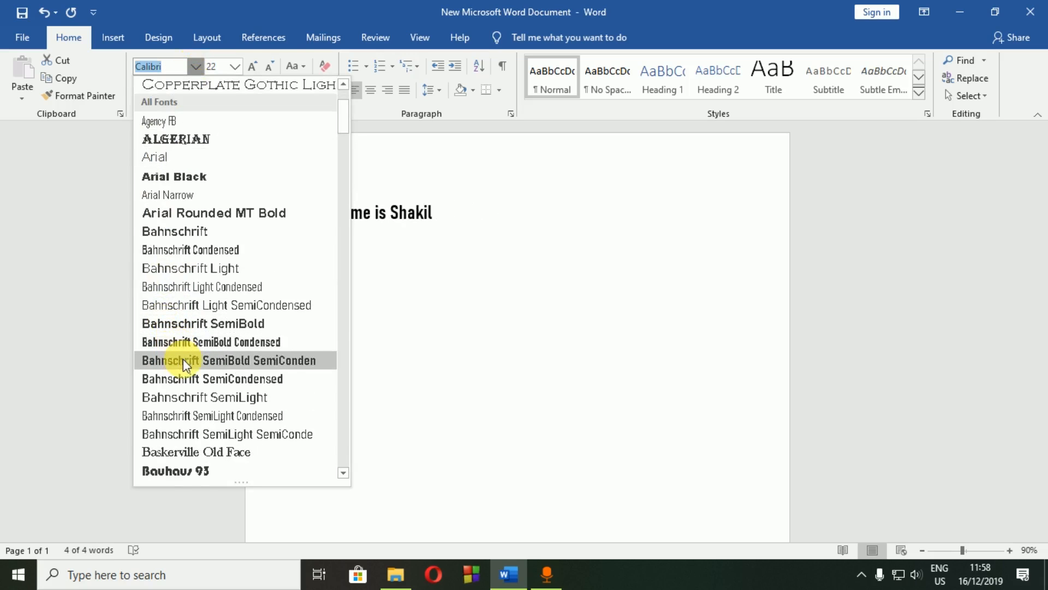
scroll(210, 442, "down", 7)
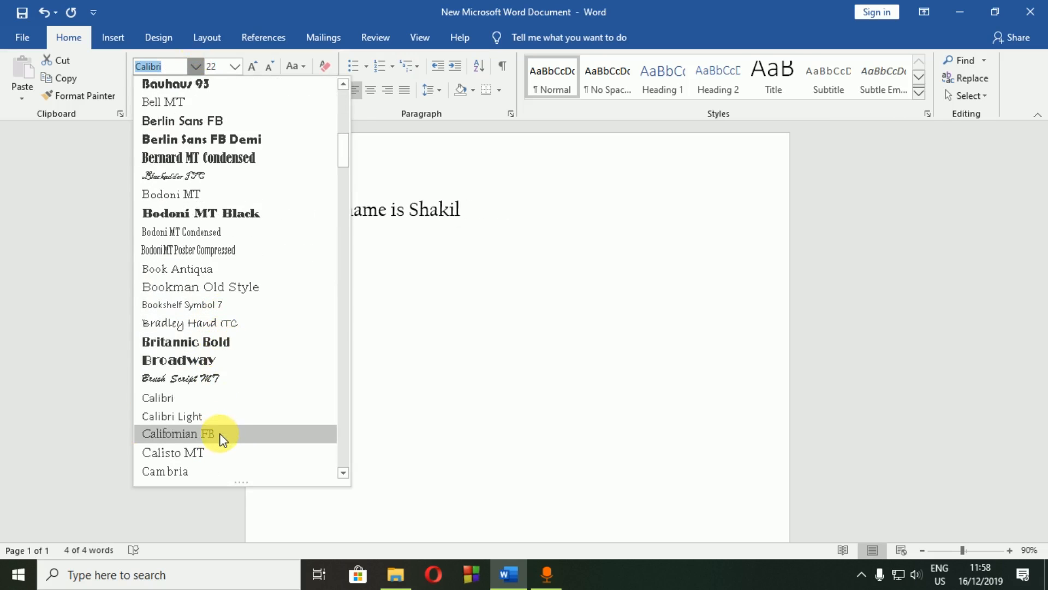
scroll(222, 377, "down", 13)
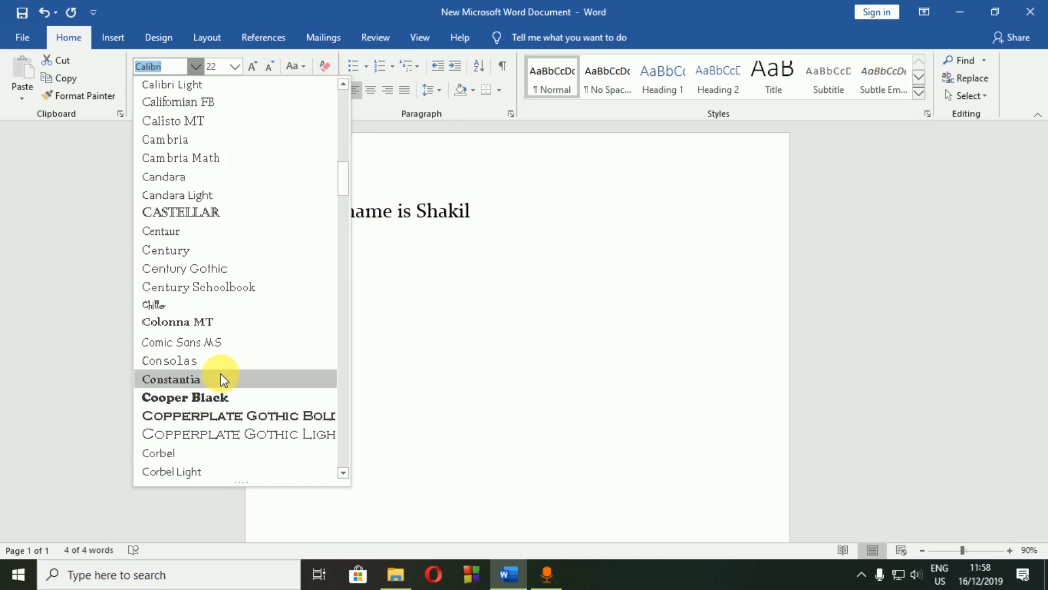
scroll(221, 377, "down", 12)
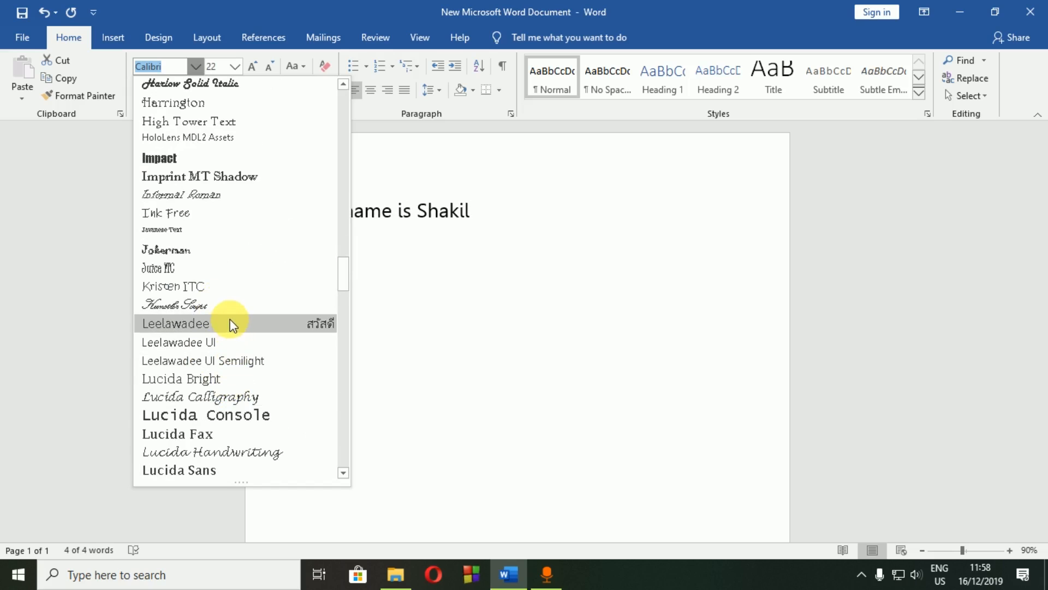
left_click(230, 333)
left_click(519, 268)
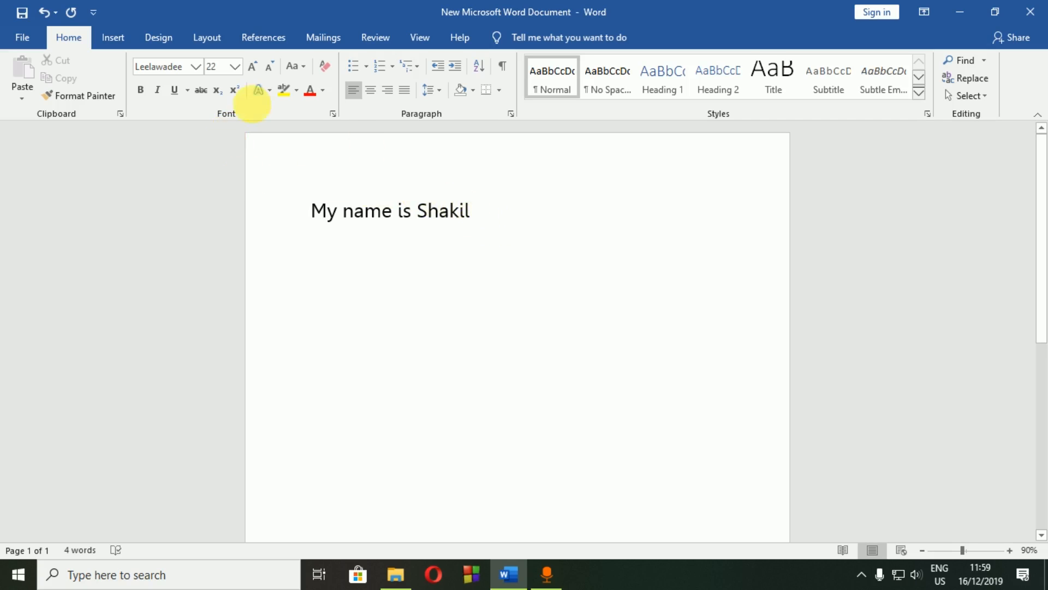
Step: Set the font of the whole sentence back to the theme body font Calibri
left_click(195, 66)
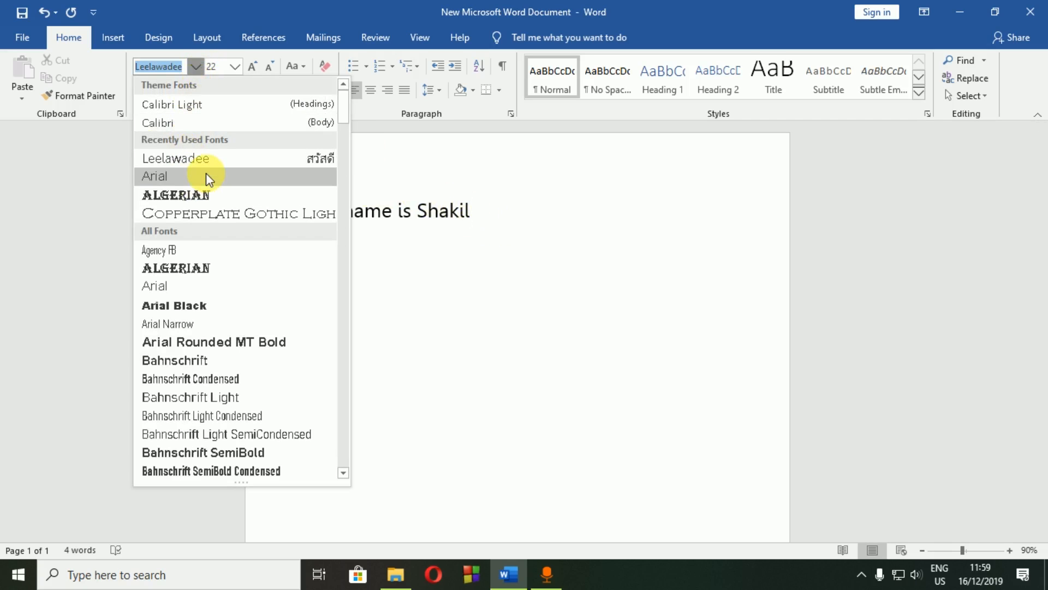
left_click(197, 126)
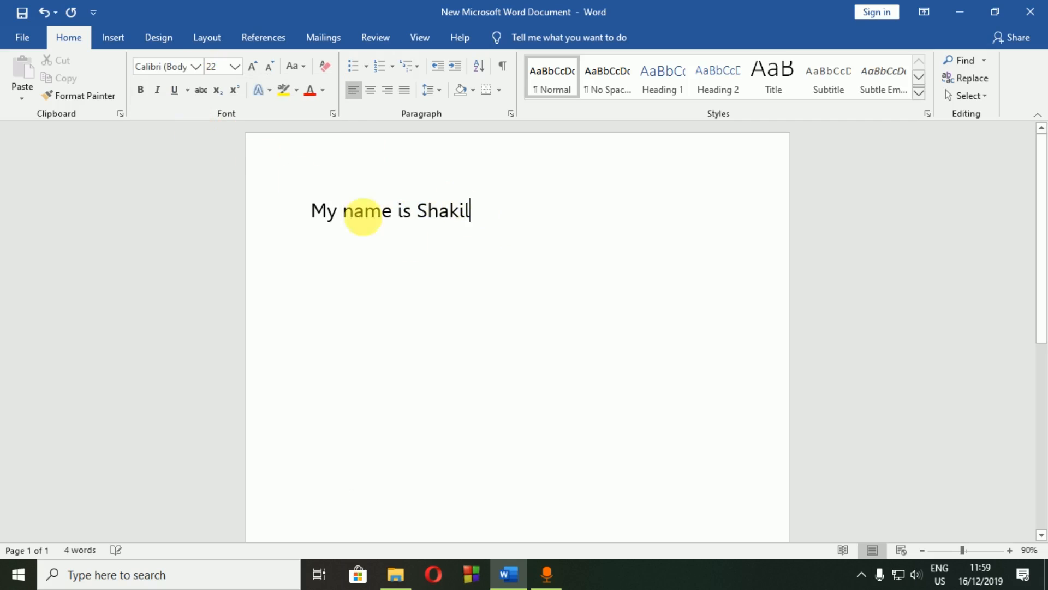
left_click_drag(473, 209, 257, 210)
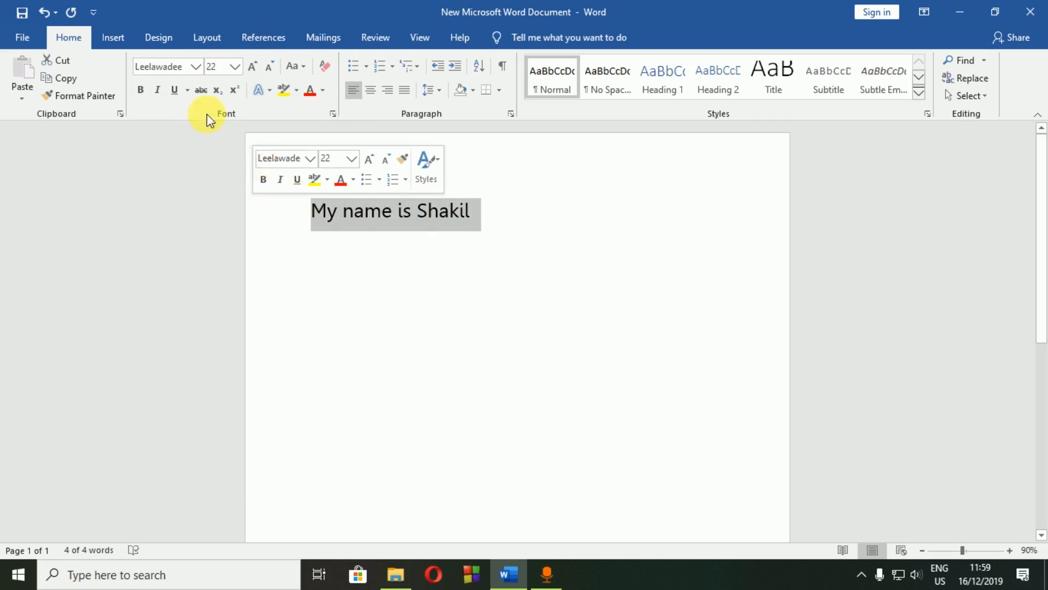
left_click(196, 67)
left_click(188, 122)
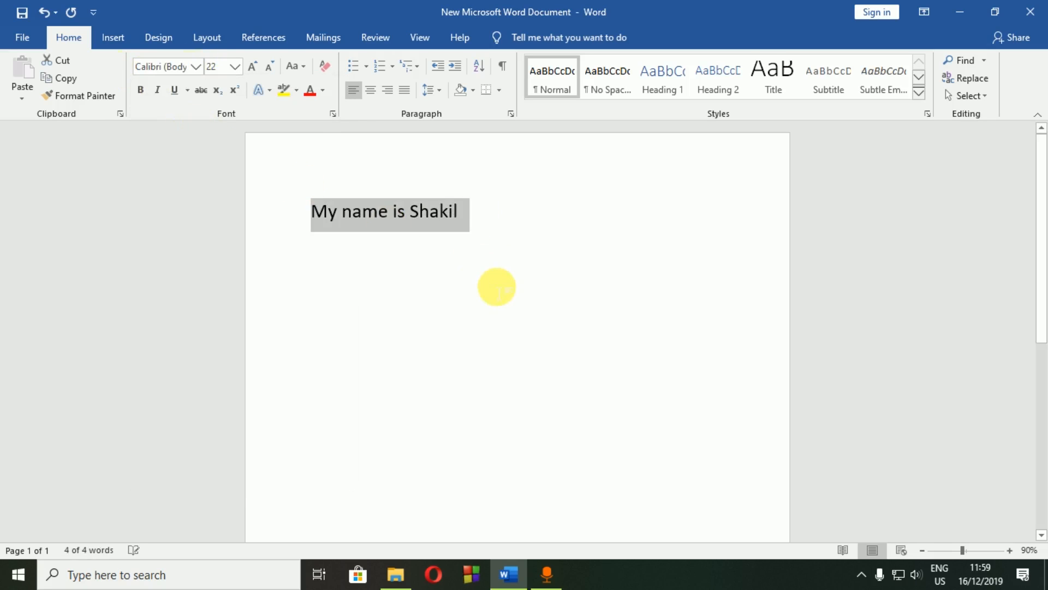
left_click(483, 219)
Step: Apply bold to the whole sentence and remove it again
left_click_drag(449, 216, 325, 218)
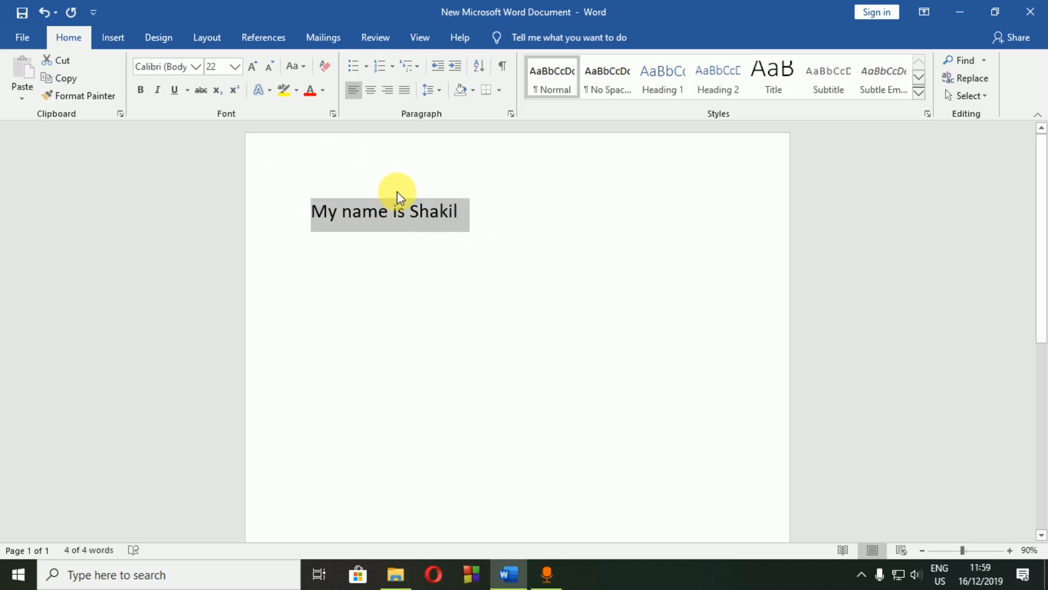
left_click(143, 93)
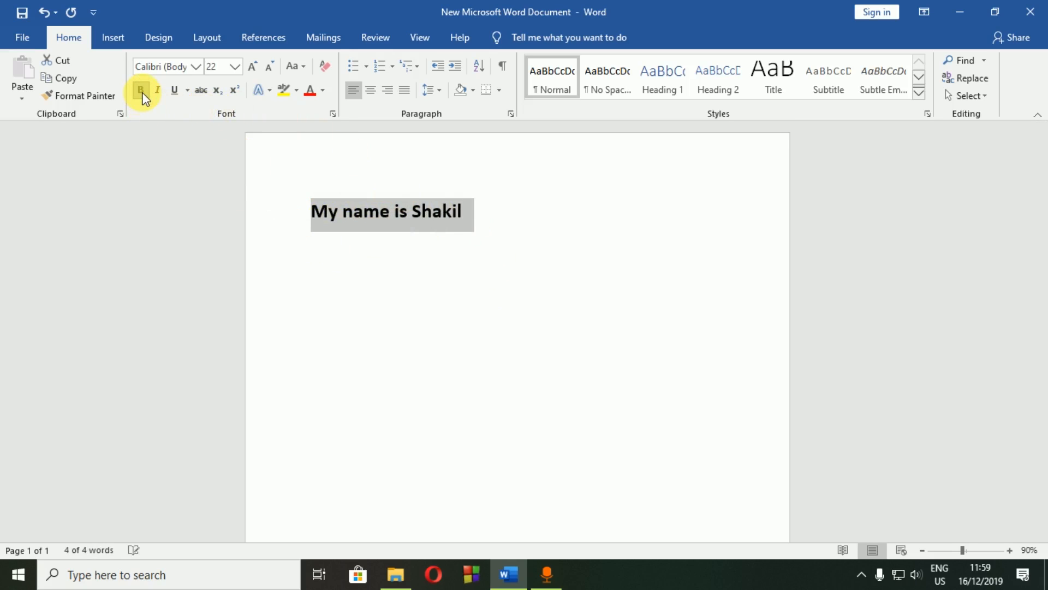
left_click(447, 278)
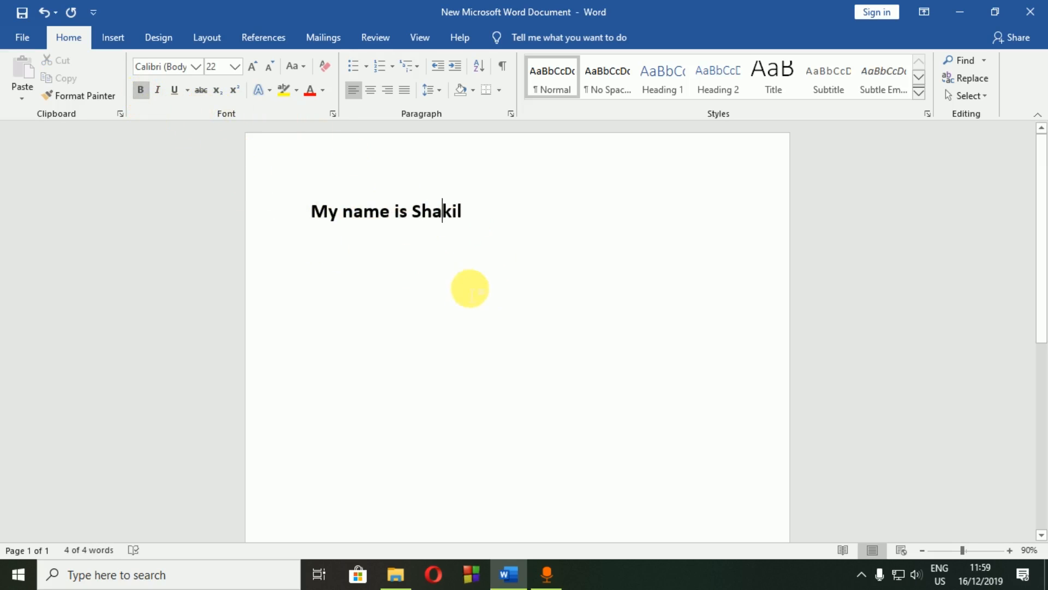
left_click_drag(475, 216, 304, 216)
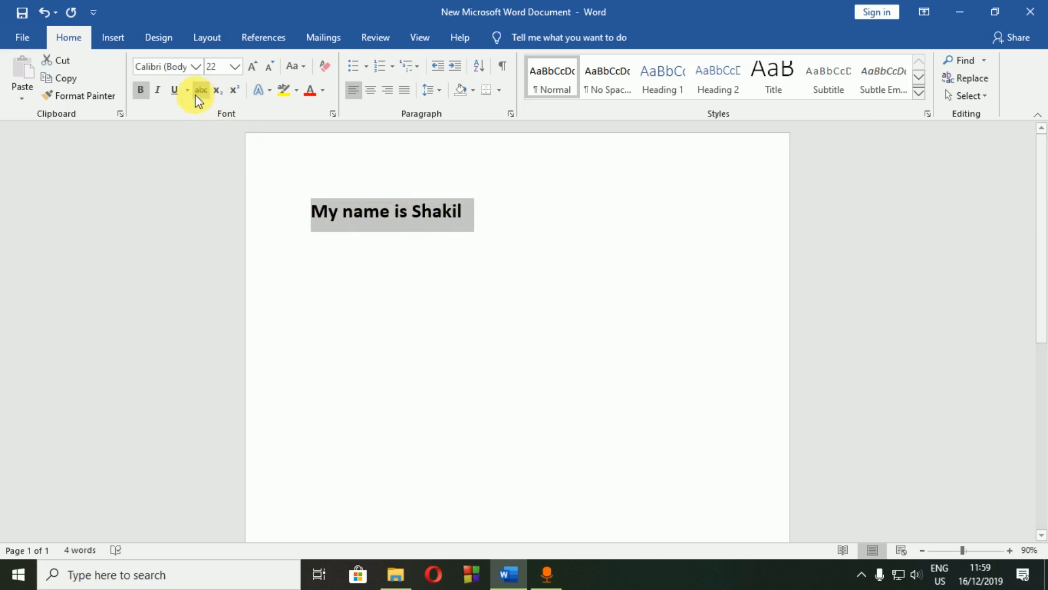
left_click(145, 91)
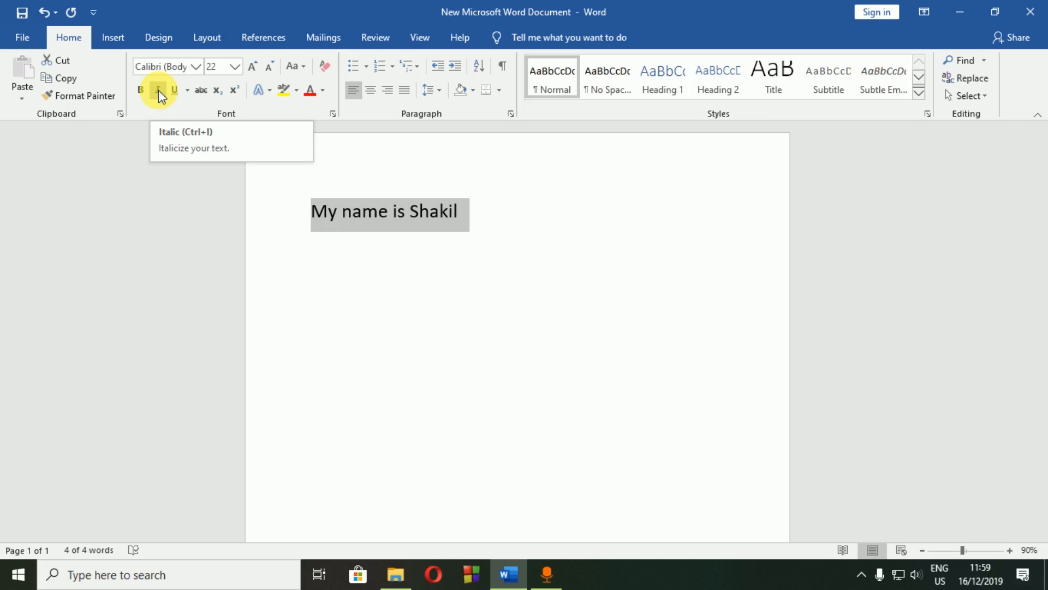
Step: Try italic on the sentence and remove it, and do the same with underline
left_click(159, 90)
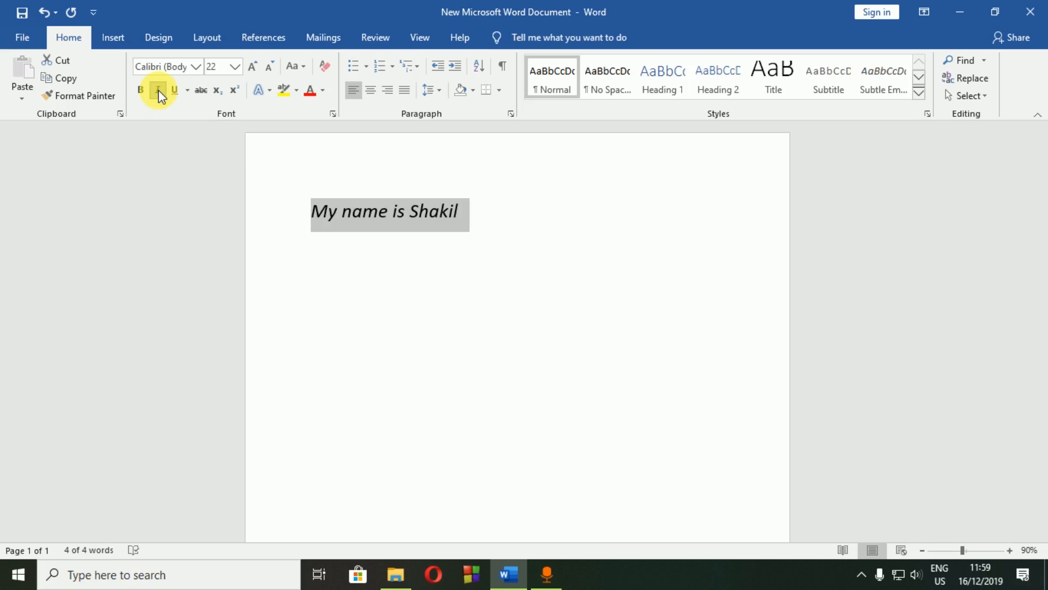
left_click(159, 90)
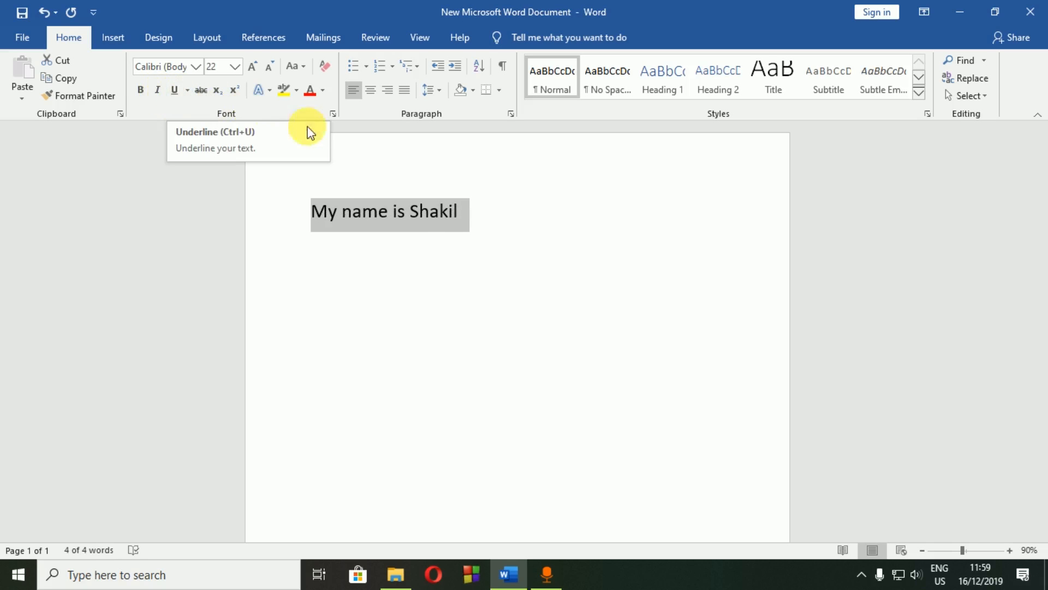
left_click(175, 93)
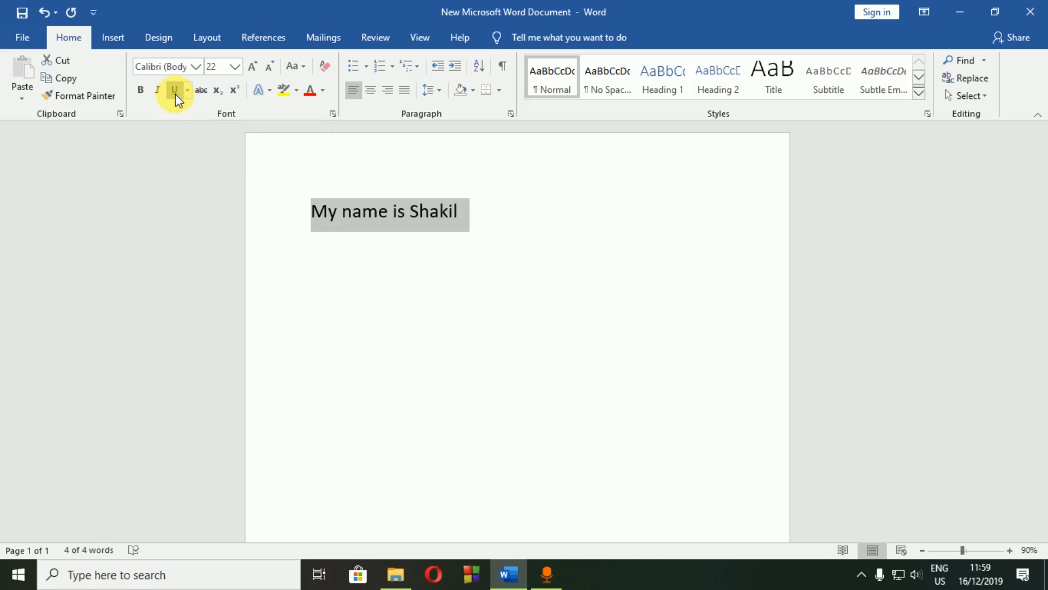
left_click(482, 271)
left_click_drag(474, 211, 297, 207)
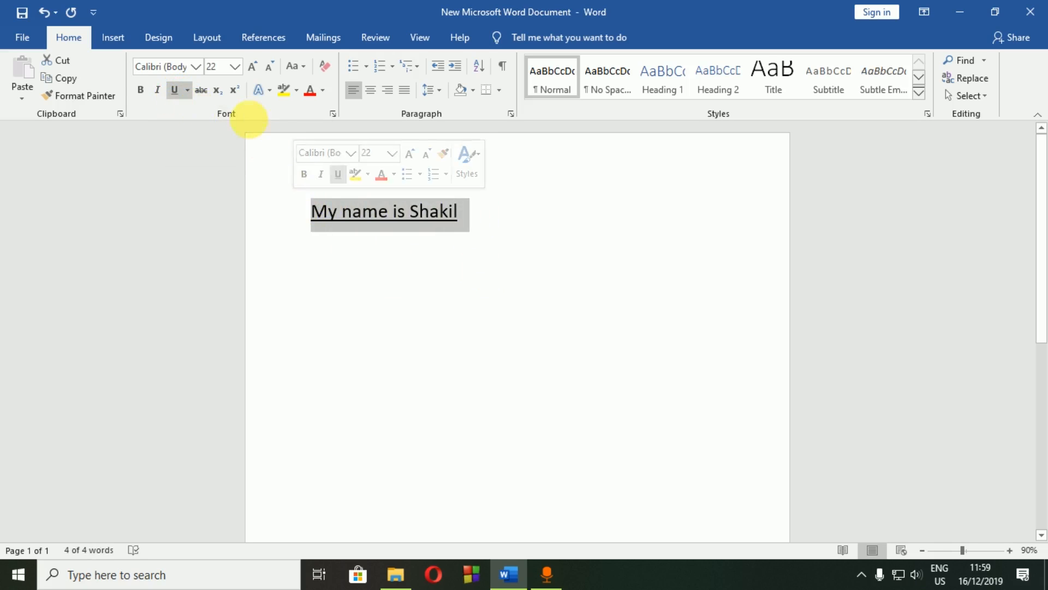
left_click(173, 90)
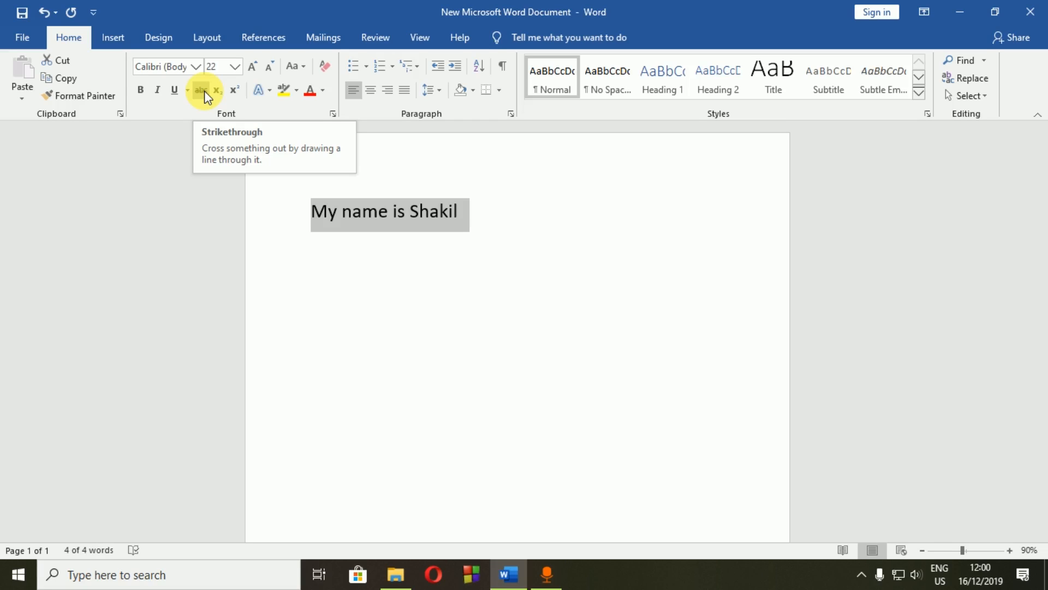
Step: Apply strikethrough to the whole sentence and remove it again
left_click(204, 91)
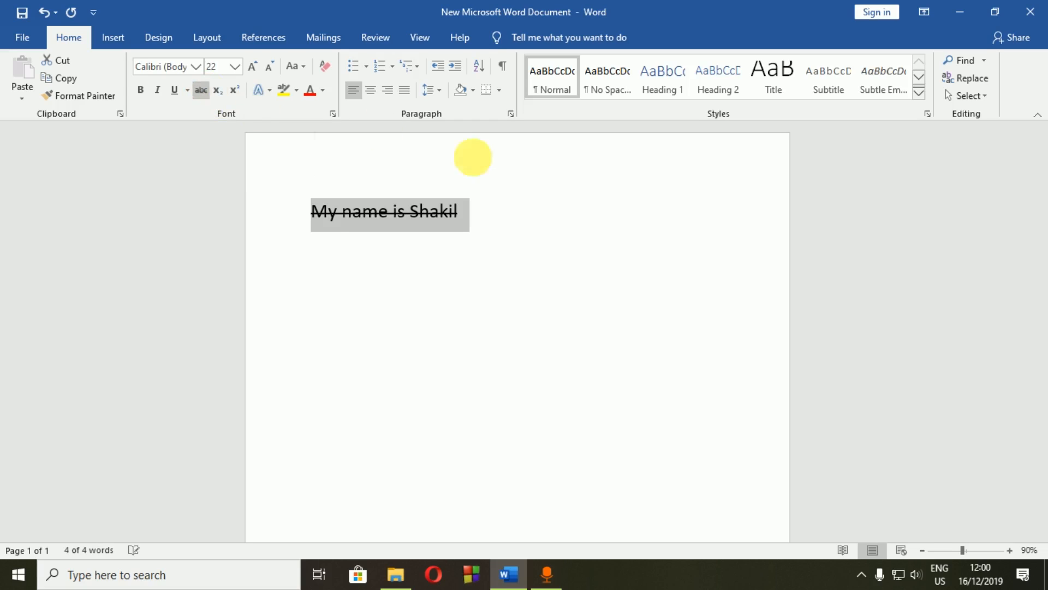
left_click(505, 227)
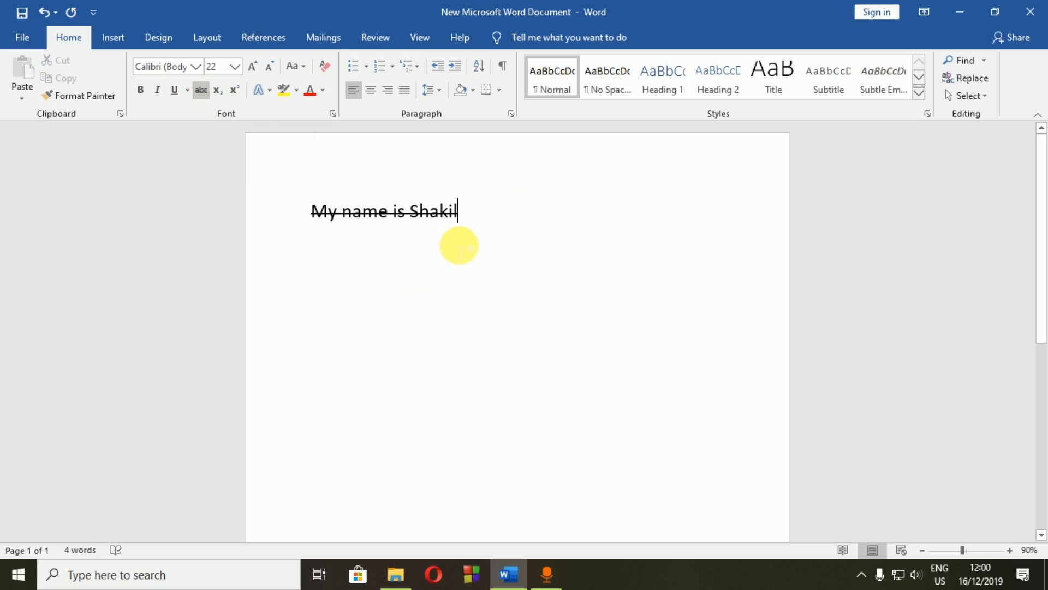
left_click_drag(473, 221, 314, 212)
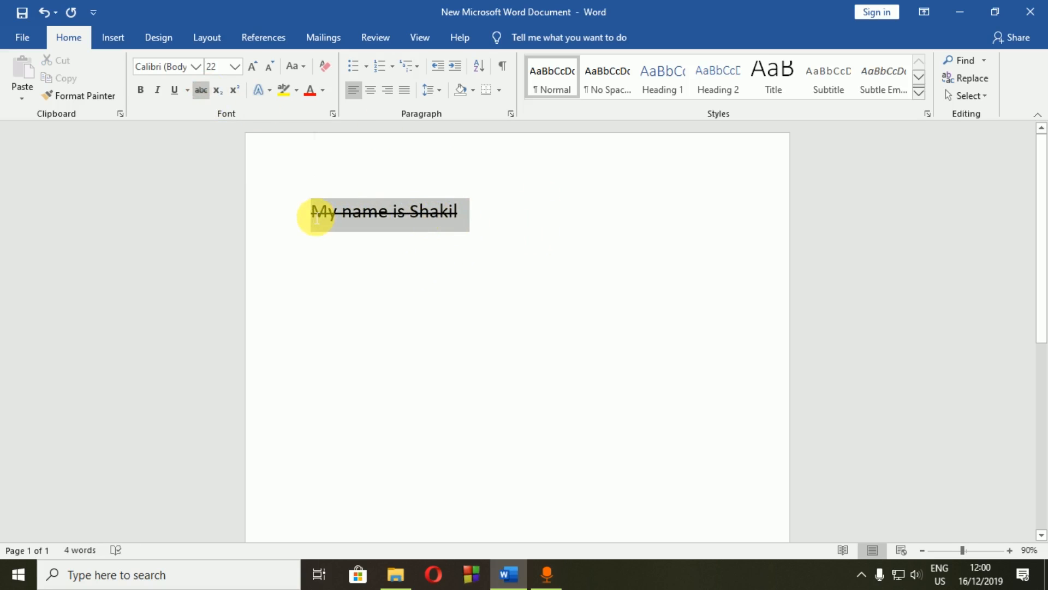
left_click(201, 92)
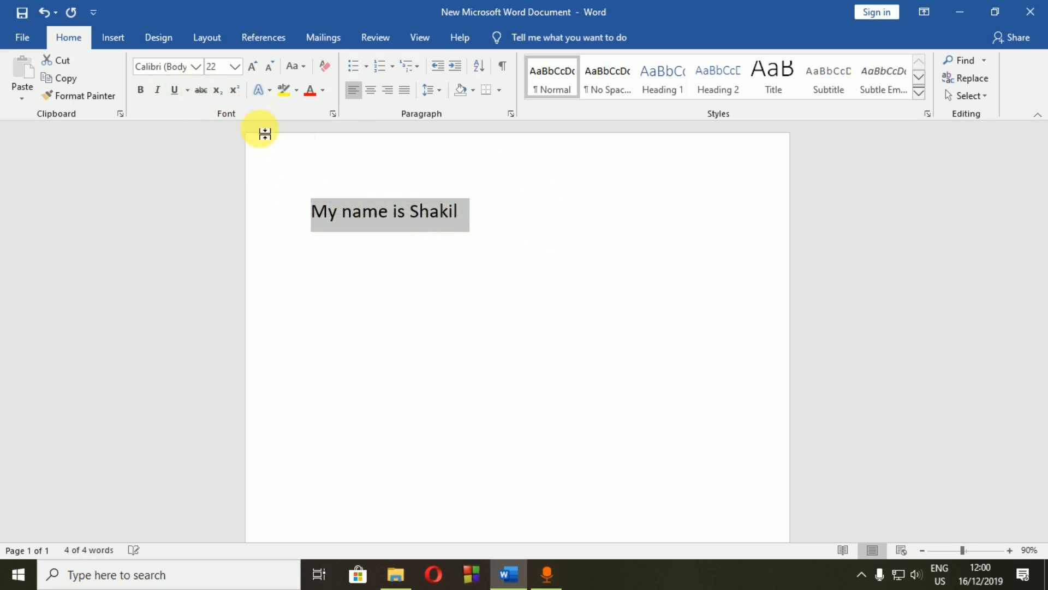
Step: Add the text "Water = H2O" two lines below the sentence
left_click(514, 232)
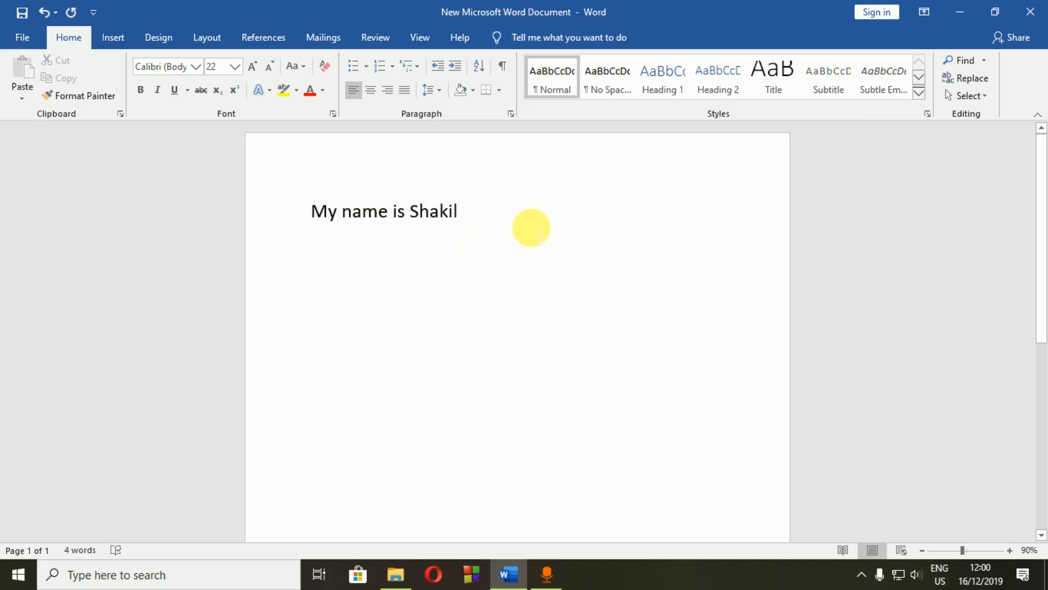
key("Return")
key("Return")
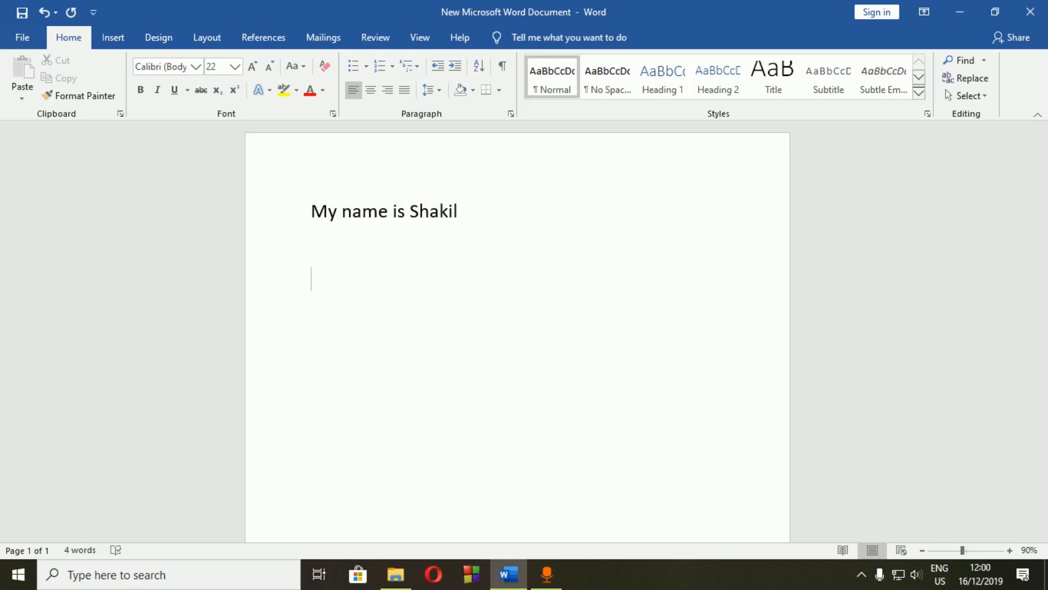
type("Water = ")
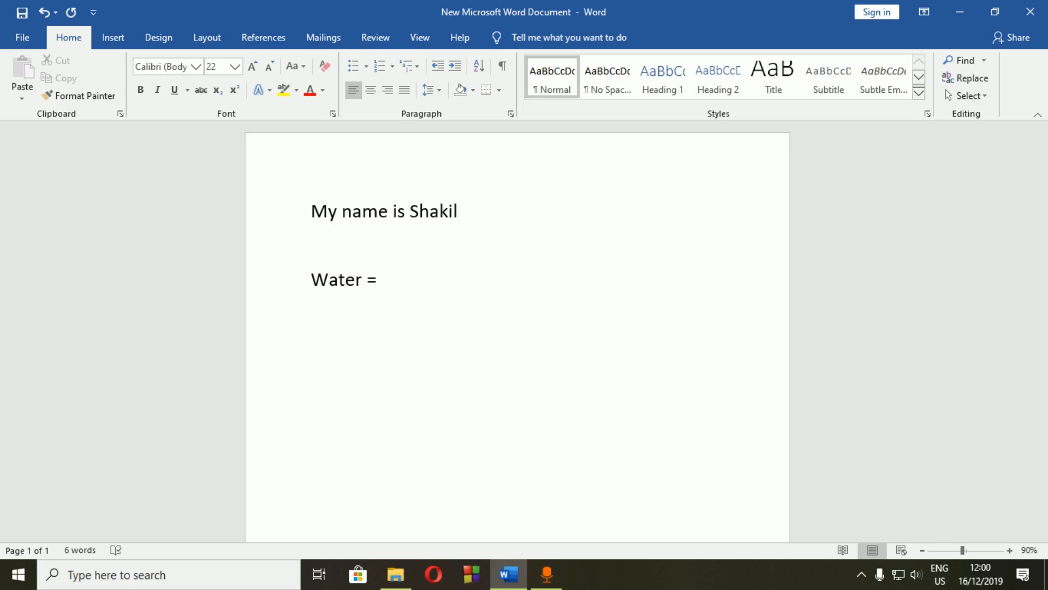
type("H2O")
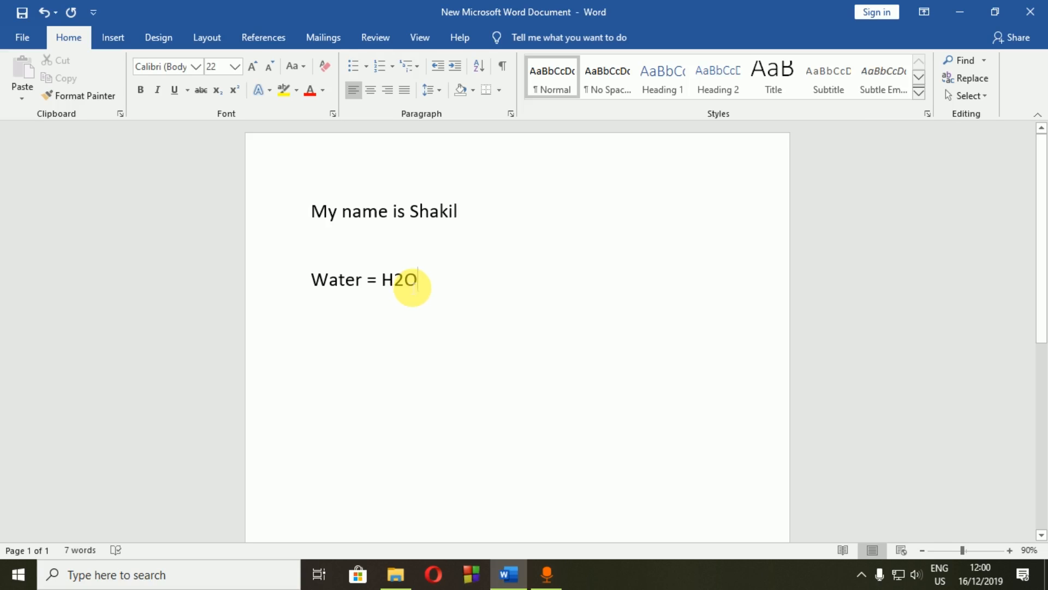
Step: Format the 2 in "H2O" as subscript
left_click_drag(395, 280, 404, 280)
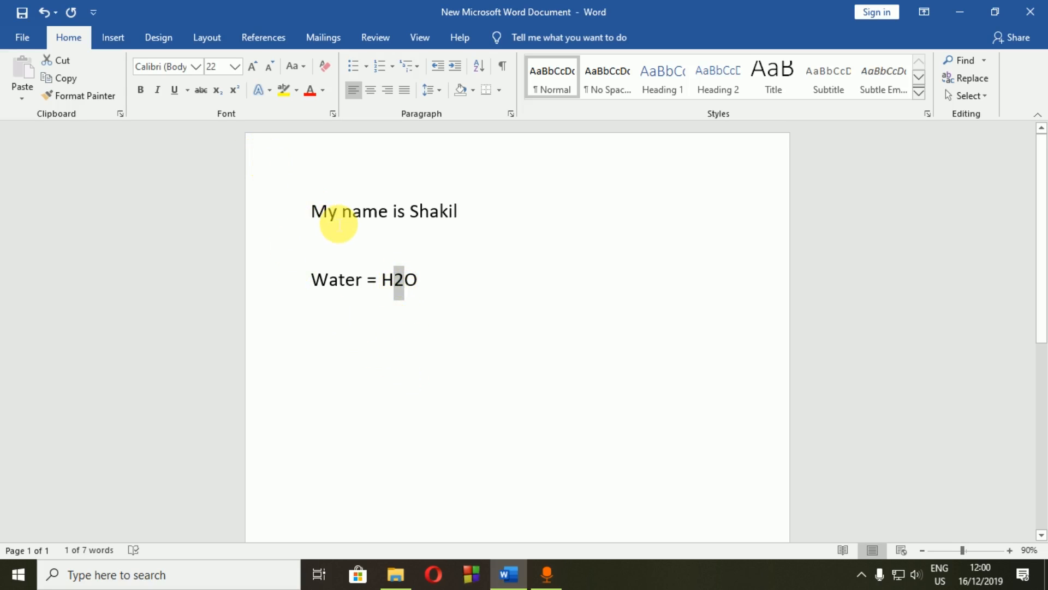
left_click(218, 94)
left_click(425, 295)
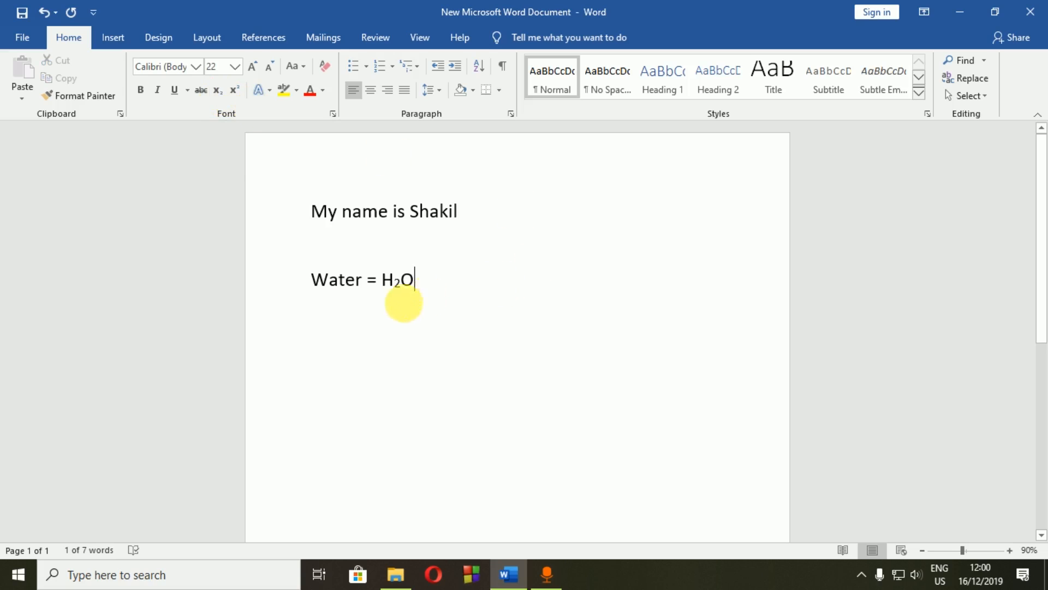
left_click_drag(428, 281, 397, 291)
left_click(454, 293)
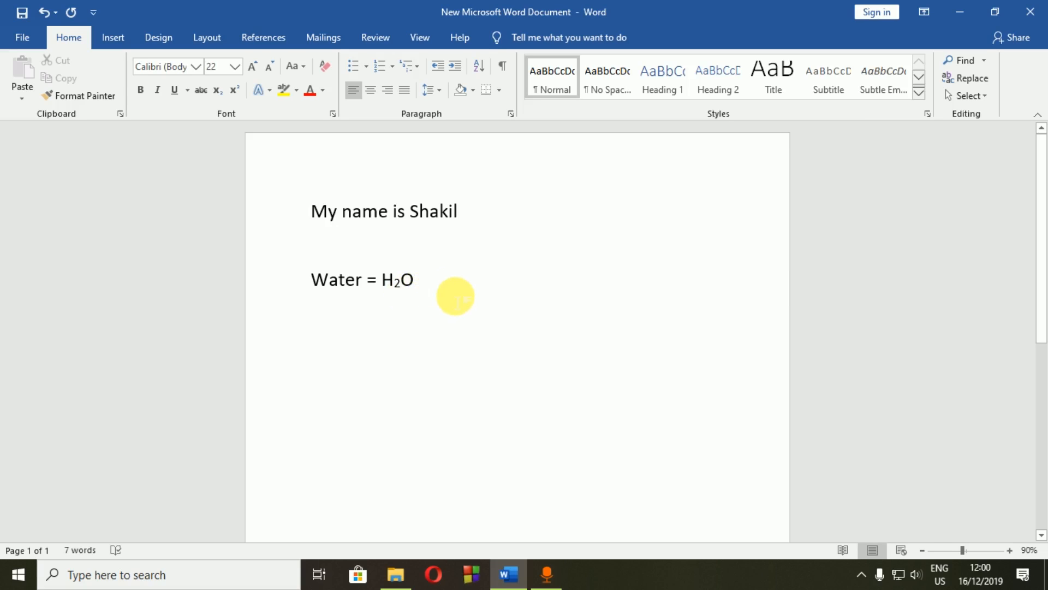
Step: Add the line "25 = 52" under the water formula and format its final 2 as superscript
key("Return")
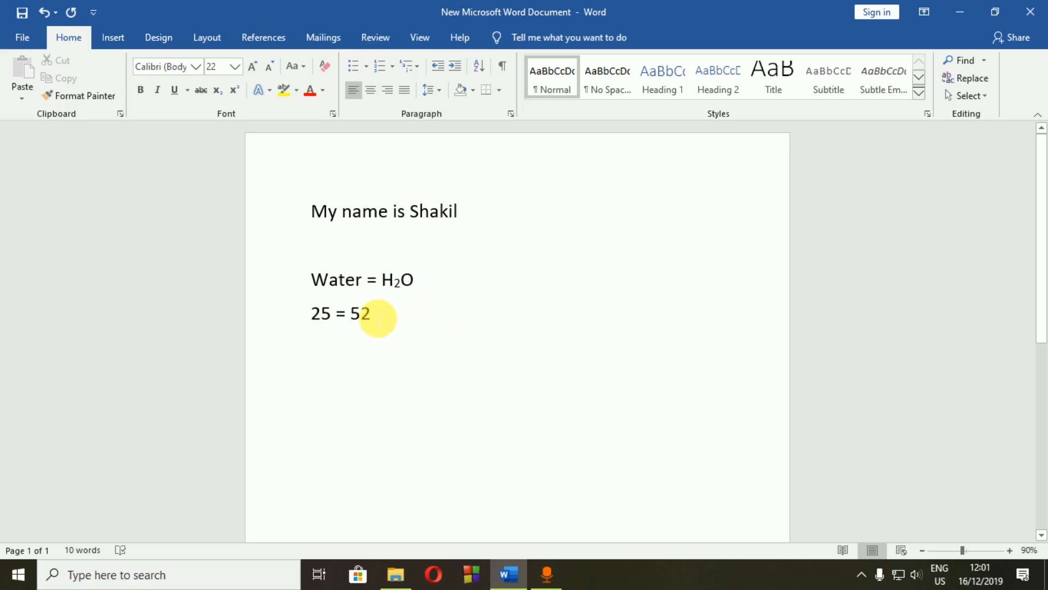
left_click(401, 352)
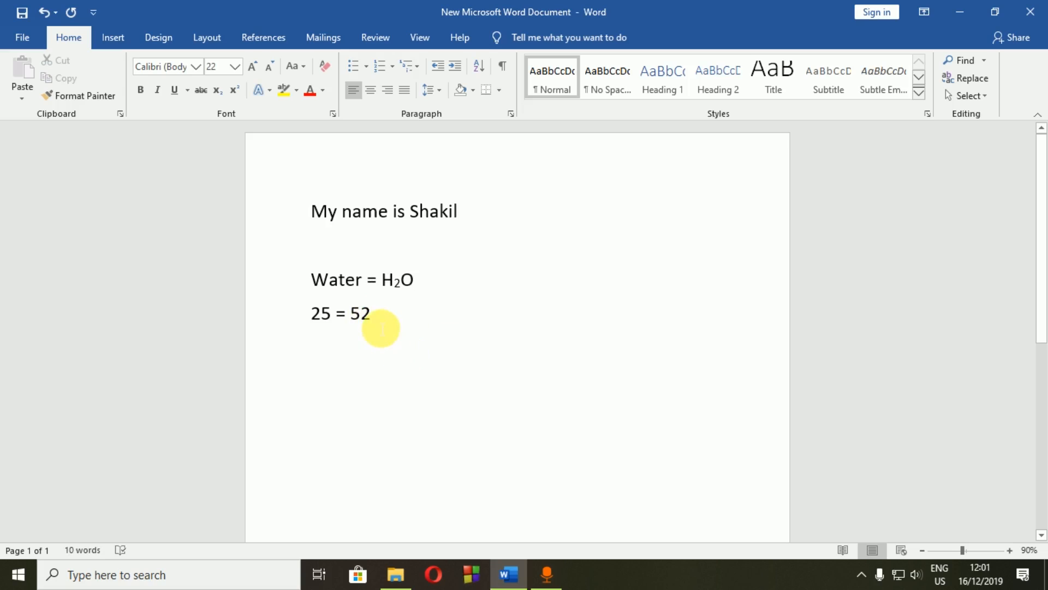
left_click_drag(372, 320, 361, 315)
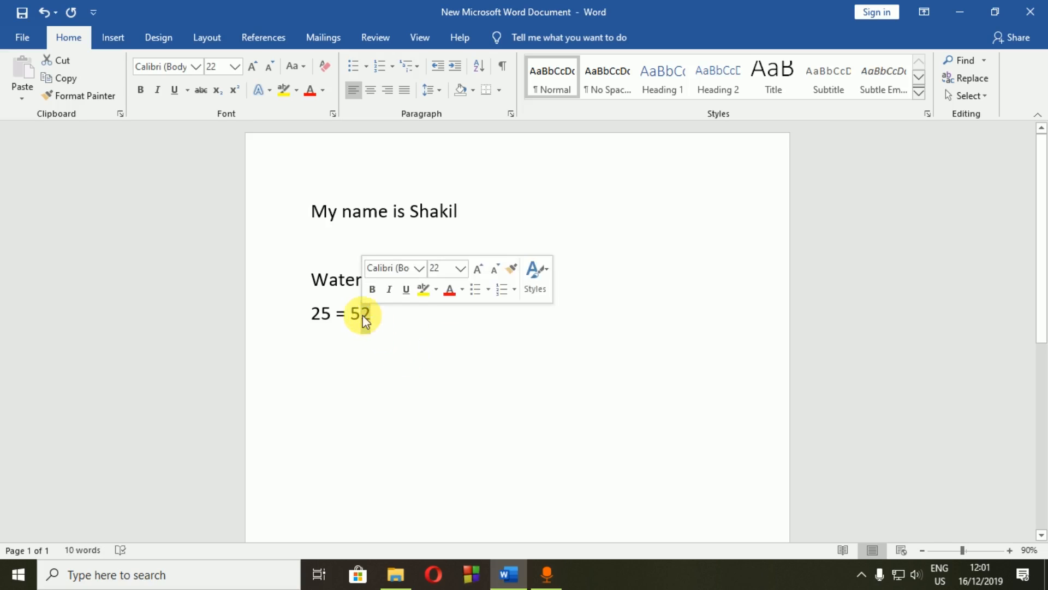
left_click(236, 97)
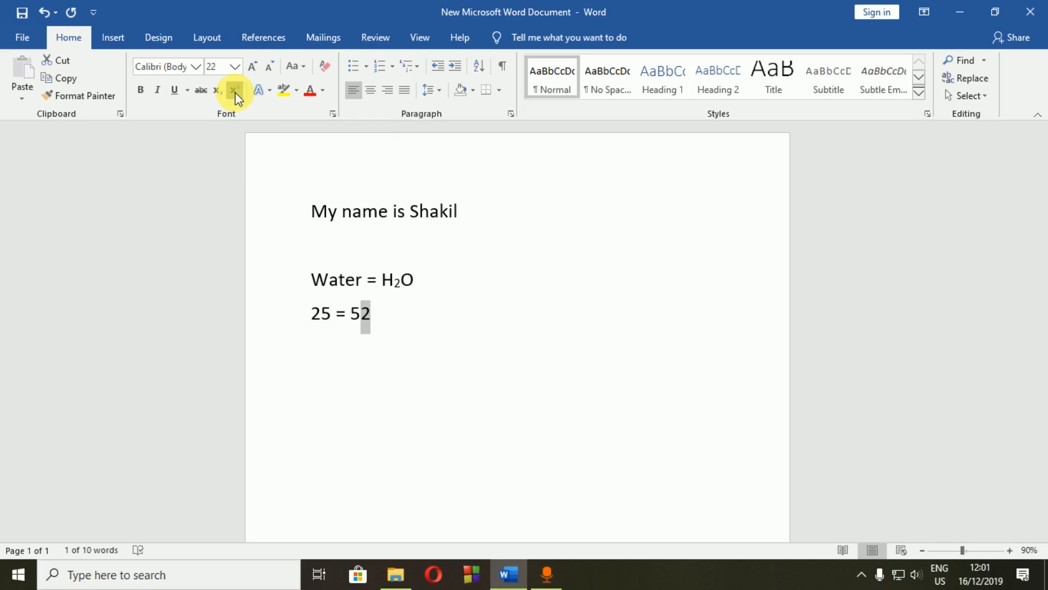
left_click(406, 327)
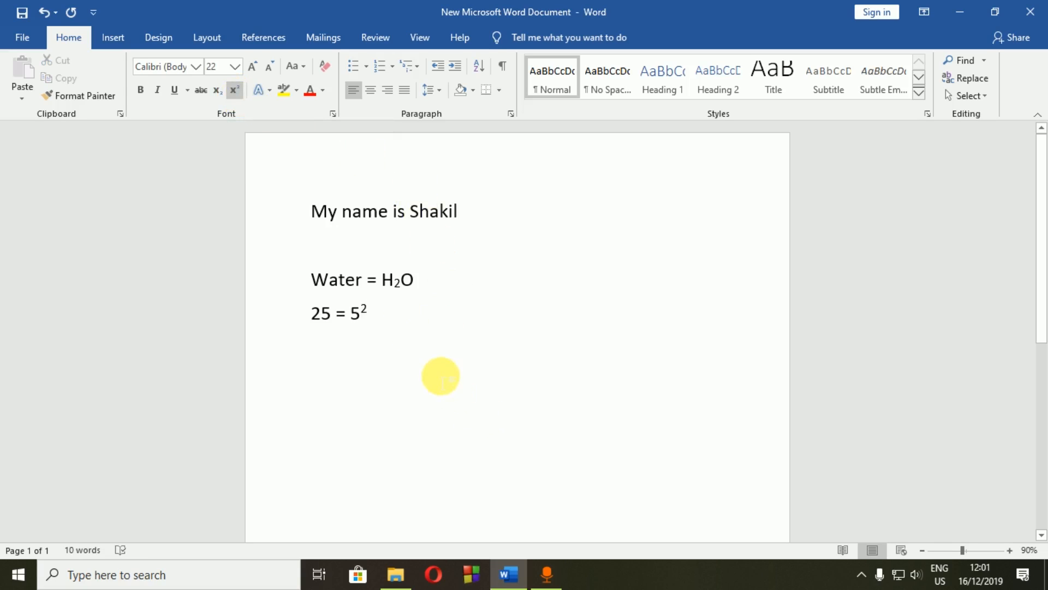
Step: Insert a new line above the first sentence and enter "My word Tutorial" there in the Title style
left_click(353, 203)
left_click(317, 212)
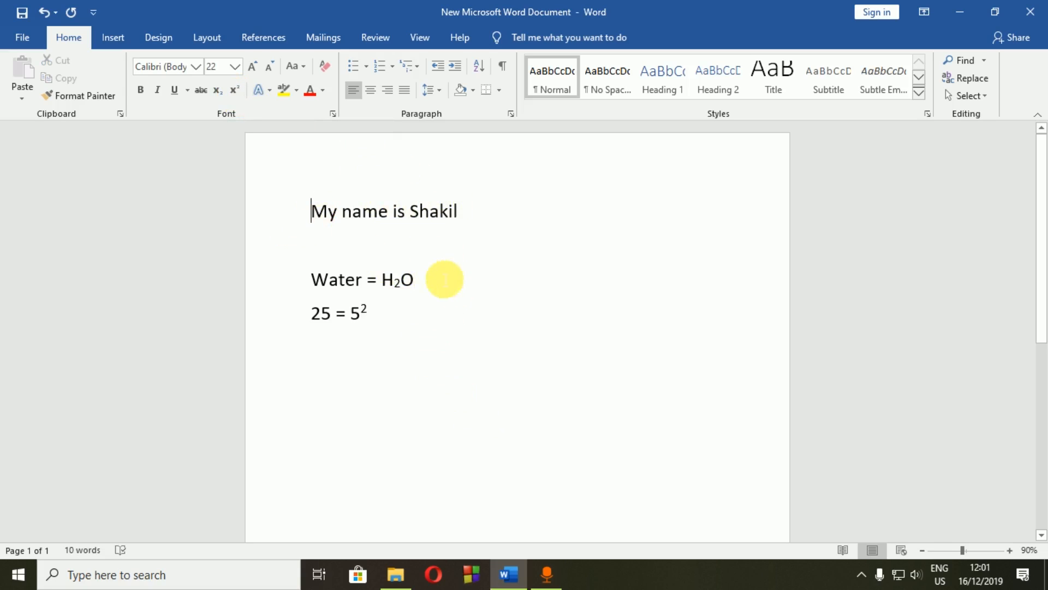
key("Return")
left_click(404, 210)
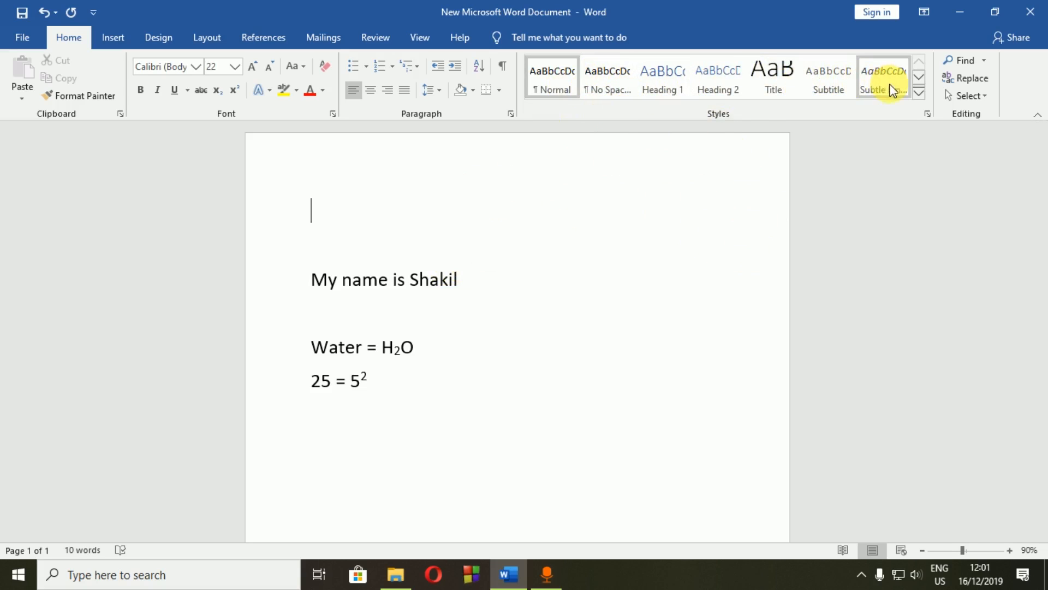
left_click(775, 82)
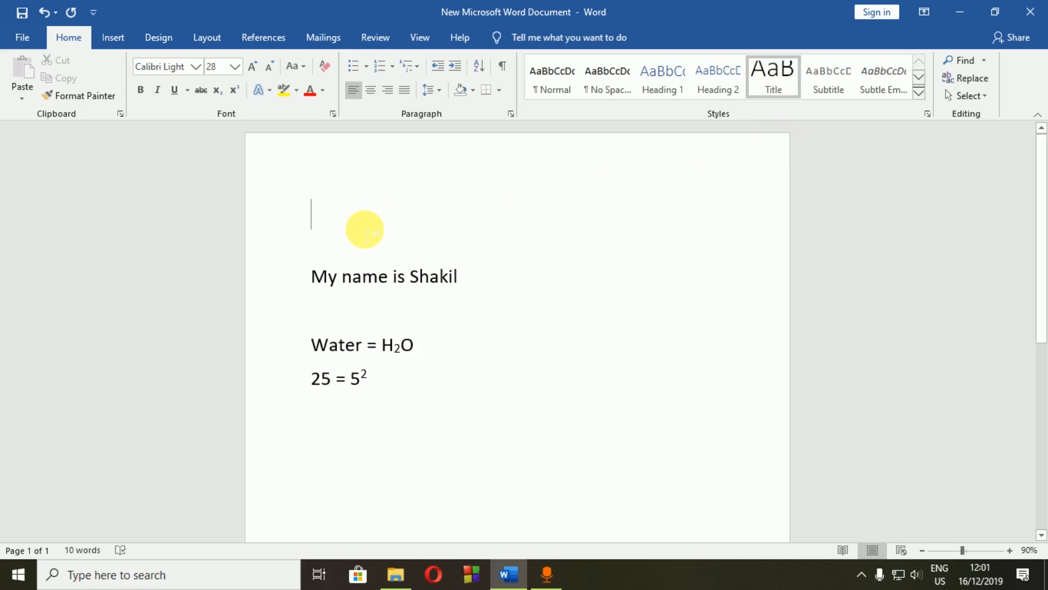
type("My")
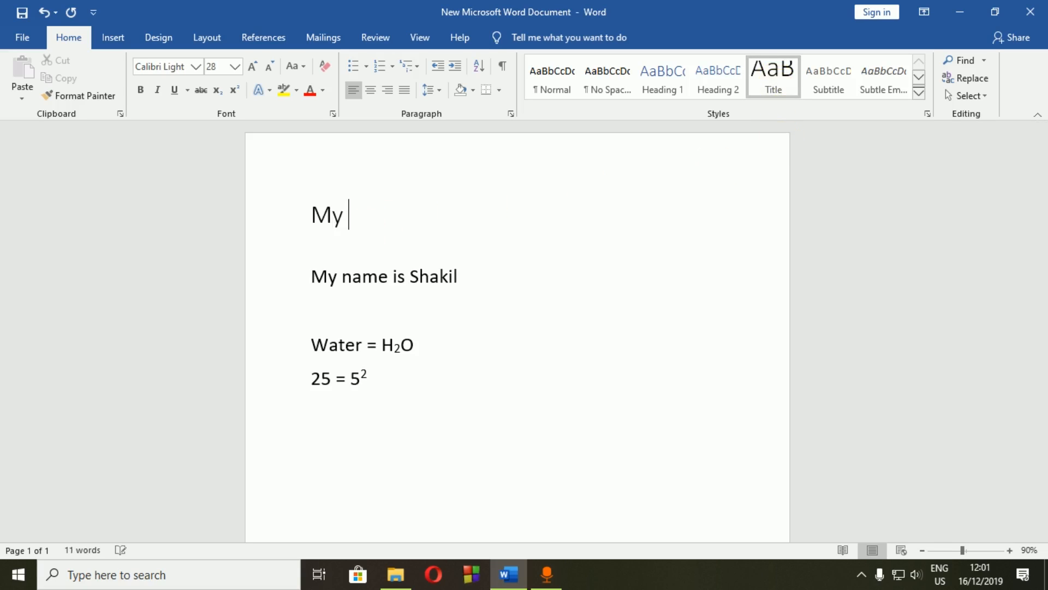
type(" word Tutorial")
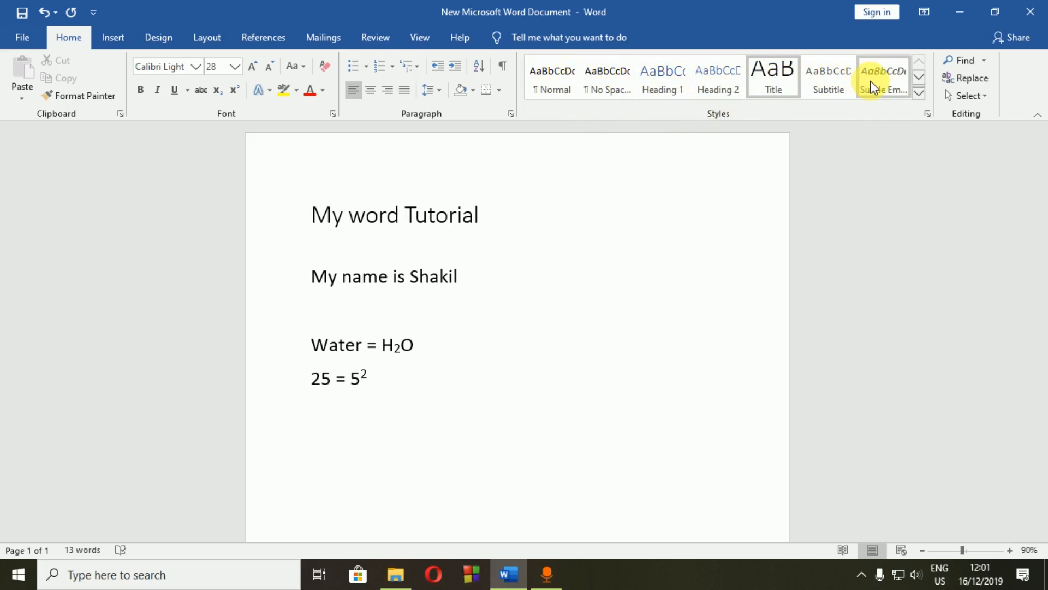
Step: Center the title "My word Tutorial" horizontally on the page
left_click_drag(491, 214, 302, 214)
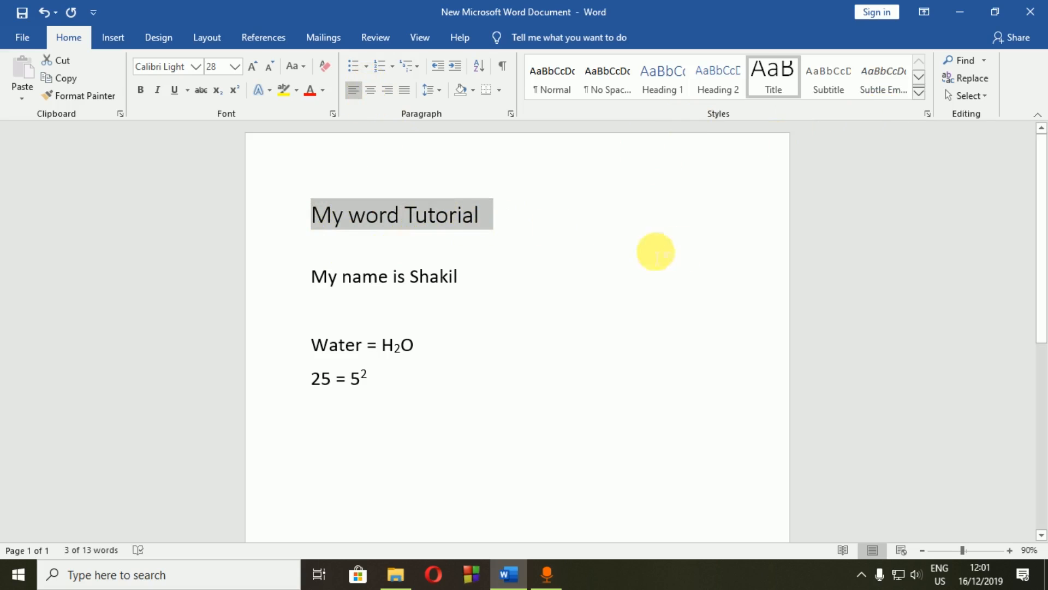
left_click(370, 94)
left_click(560, 257)
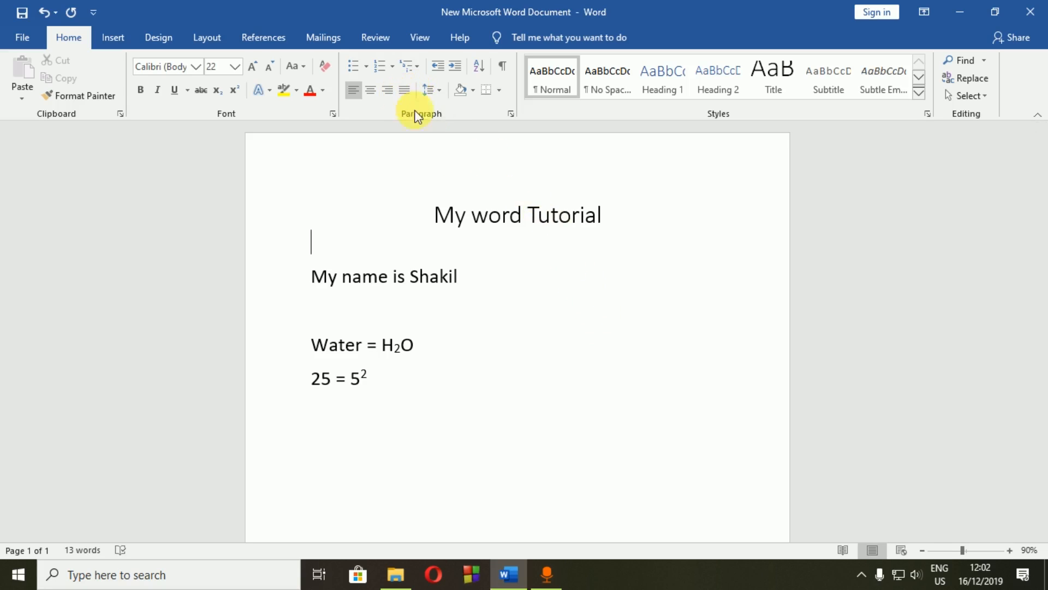
Step: Start a new paragraph two lines below the equation 25 = 5²
scroll(445, 328, "down", 3)
left_click(418, 278)
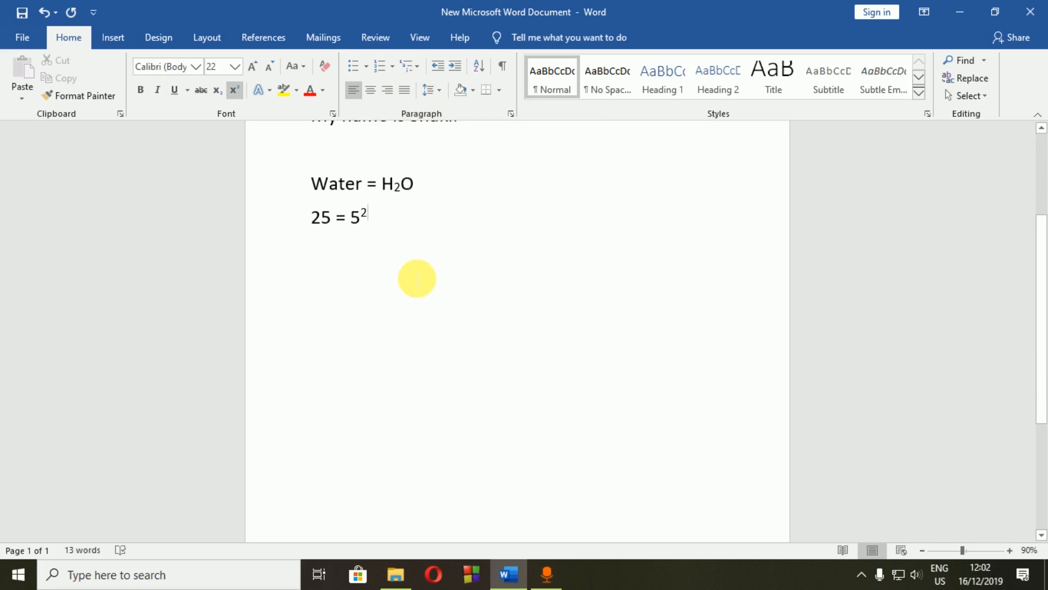
key("Return")
key("Return")
type("sssssssssssssssssssssssssssssssss")
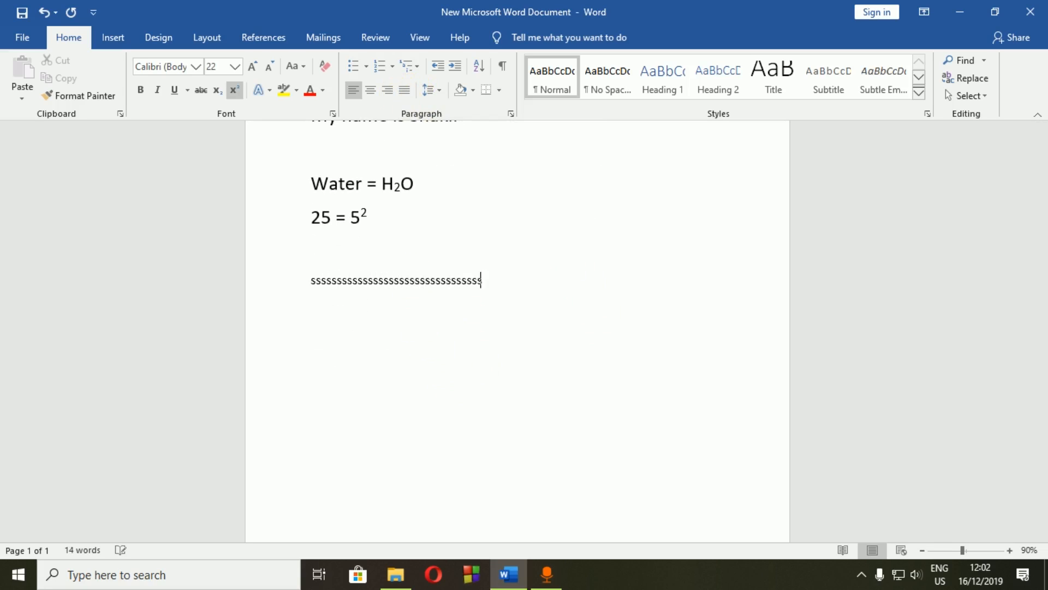
type("sssssssssssssssssssssssssssssssssssssssssssssssssssssssssssssssssssssssss")
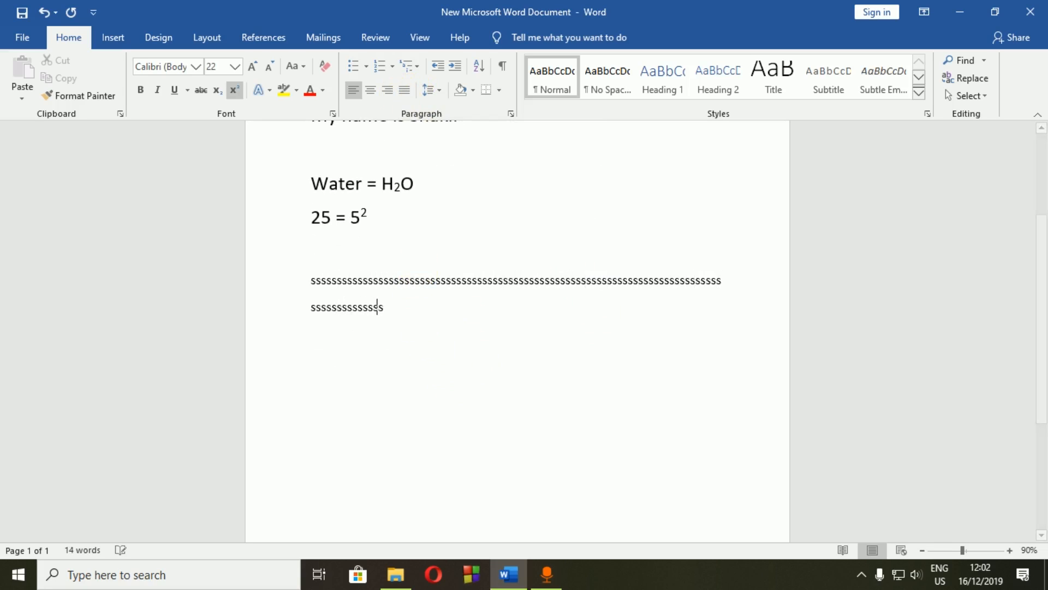
type("sssssssssssssssssssssssssssssssssssssssssss")
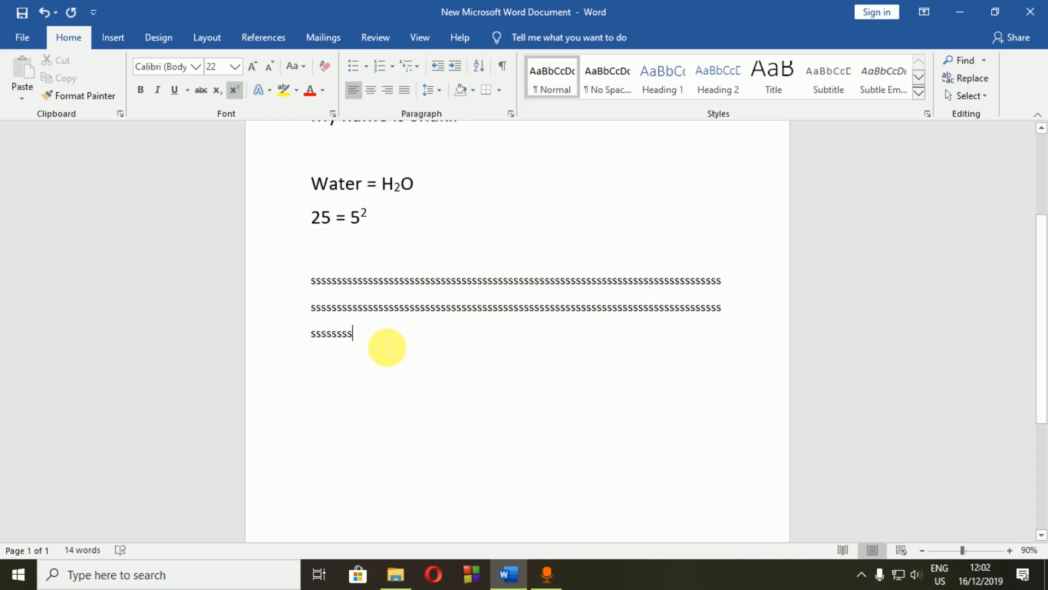
left_click_drag(356, 339, 304, 286)
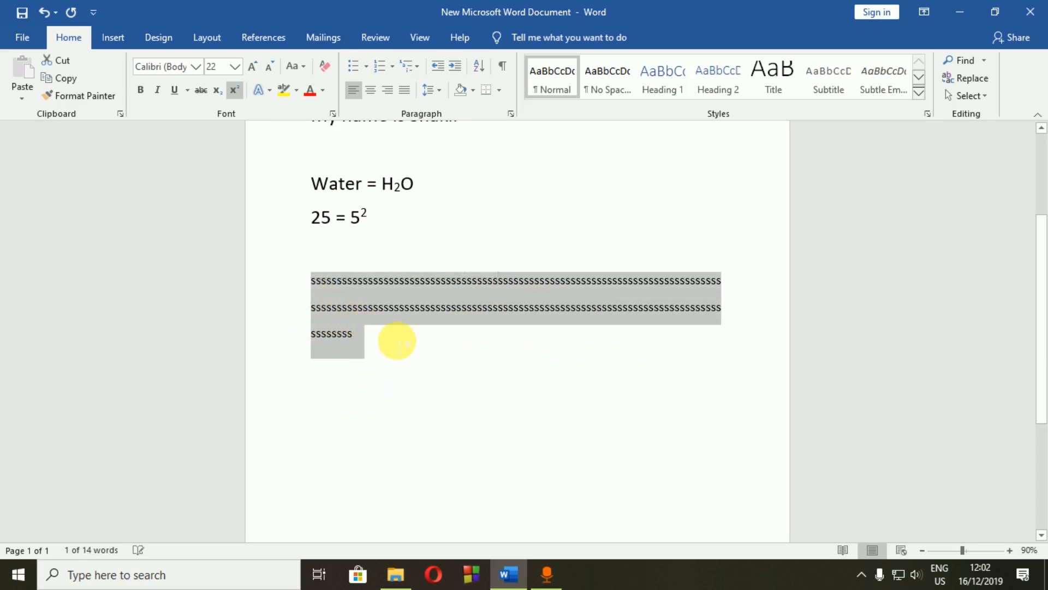
key("Delete")
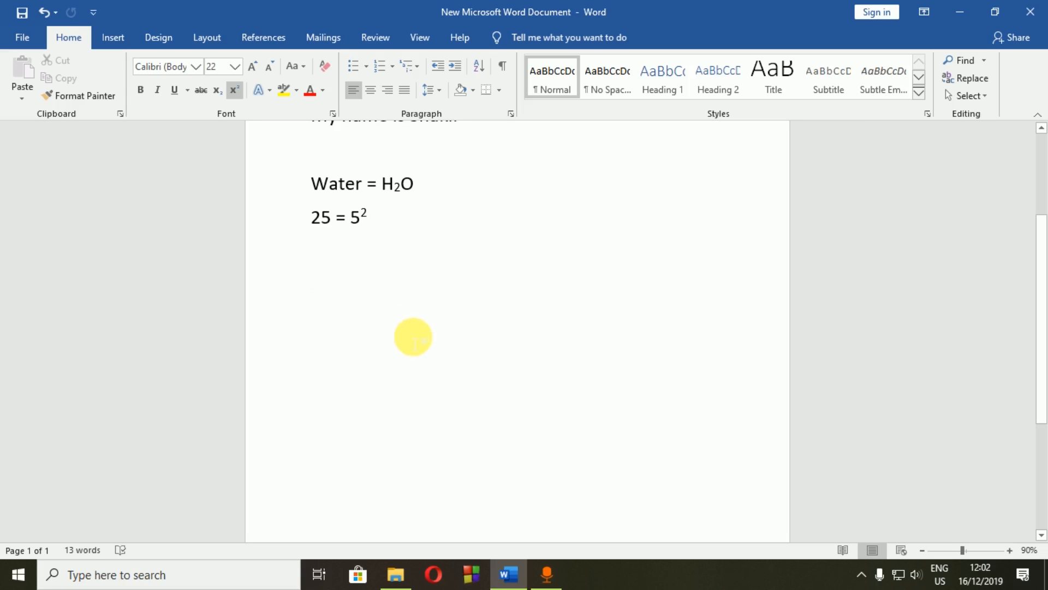
left_click(861, 573)
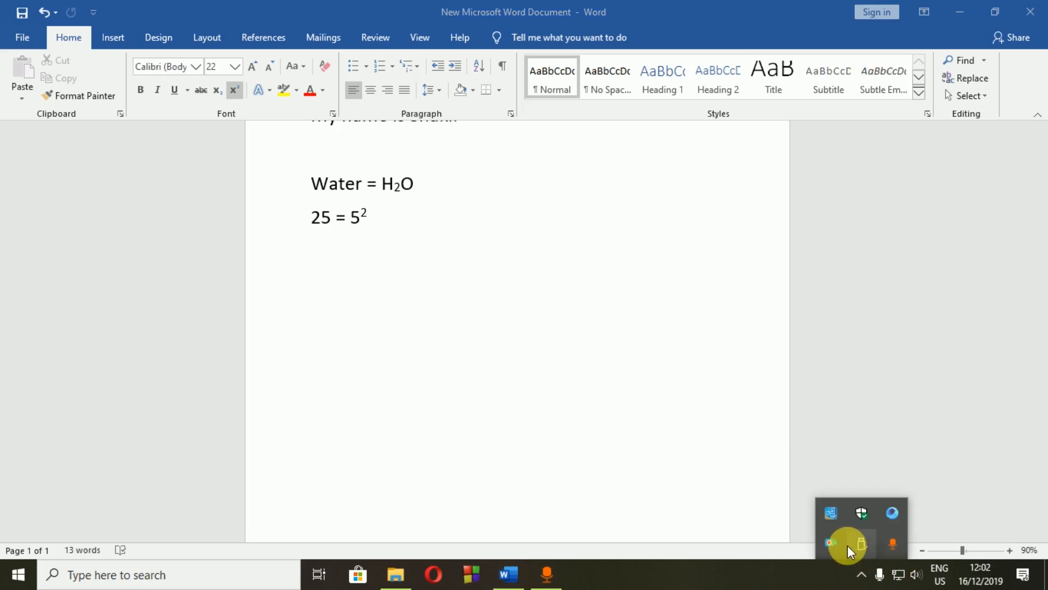
right_click(836, 542)
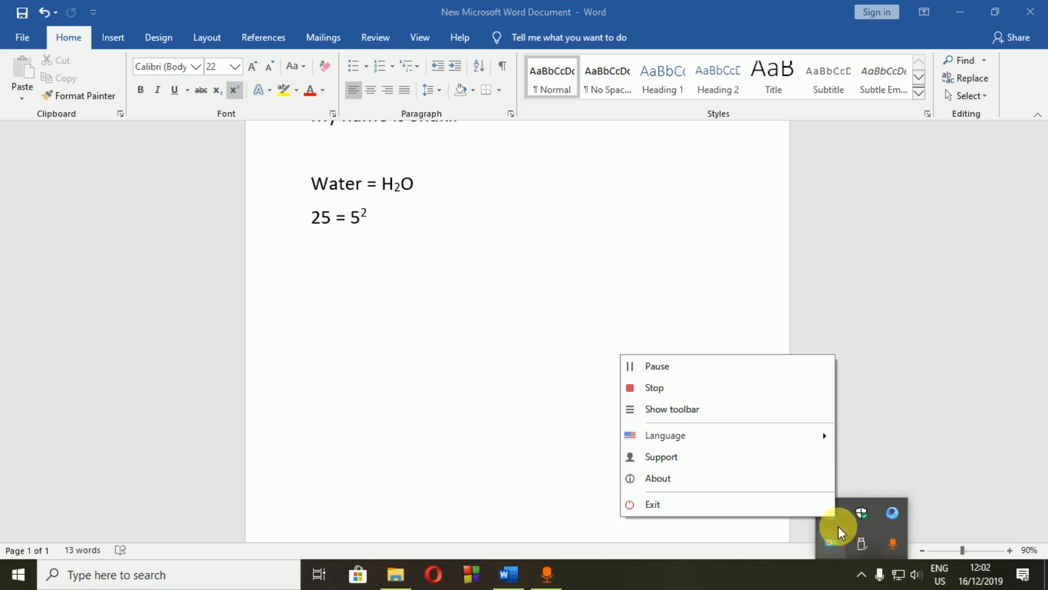
left_click(733, 368)
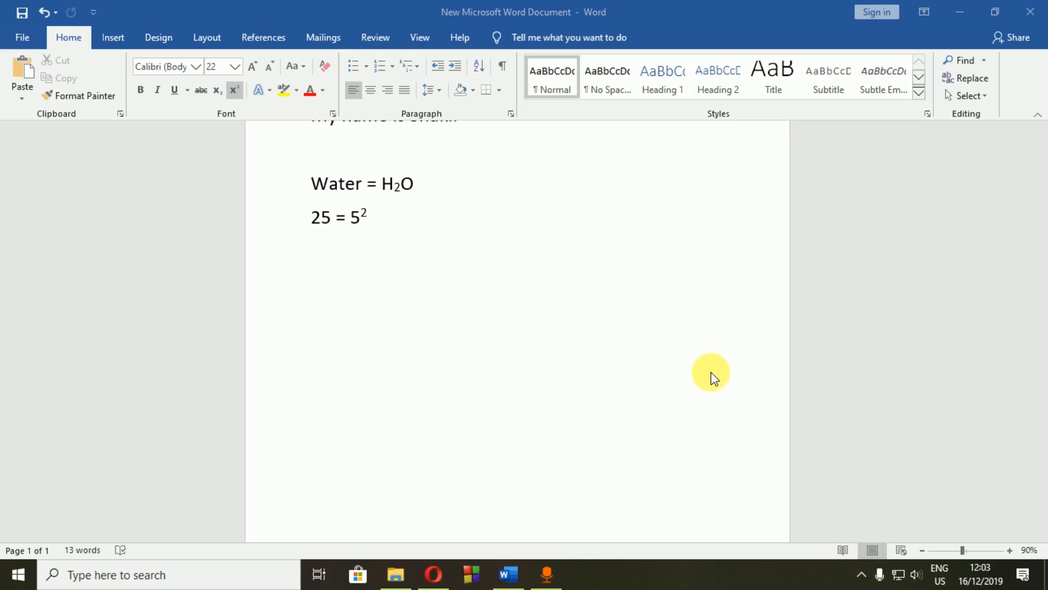
left_click(862, 574)
left_click(764, 394)
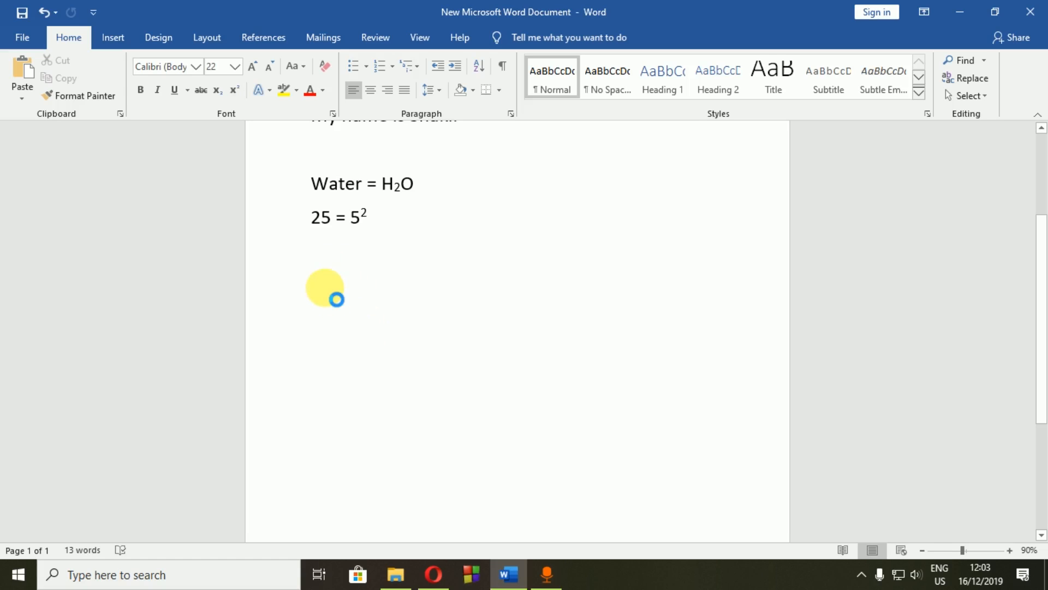
Step: Paste the copied Lorem ipsum paragraph below the equation and merge its formatting with the document's
type("Lorem ipsum dolor sit amet, consectetur adipiscing elit. Duis venenatis lorem sed ligula maximus maximus. Ut sem diam, malesuada id orci sed, bibendum pellentesque est. Vestibulum nec sodales risus, quis volutpat turpis. Nulla aliquet, augue lobortis finibus imperdiet, sapien tellus venenatis quam, id vehicula nisl mauris cursus libero. Donec consequat est vitae ligula imperdiet, ut pulvinar lacus vehicula. Donec at faucibus urna. Phasellus pellentesque at felis vitae euismod. Nunc sed congue sem. Suspendisse facilisis, nunc eget tempus rhoncus, tortor quam hendrerit velit, vitae pulvinar ex lacus nec urna. Nulla ultricies suscipit eros. Nulla at nisl mollis, commodo libero sed, sodales lorem. Suspendisse potenti. Aliquam aliquam cursus commodo.")
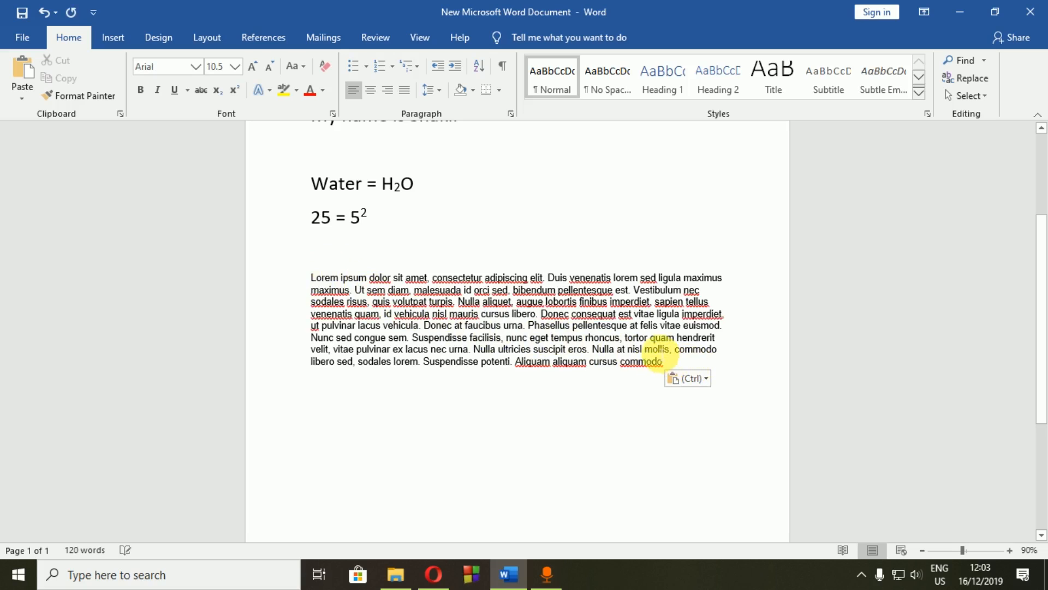
left_click(706, 379)
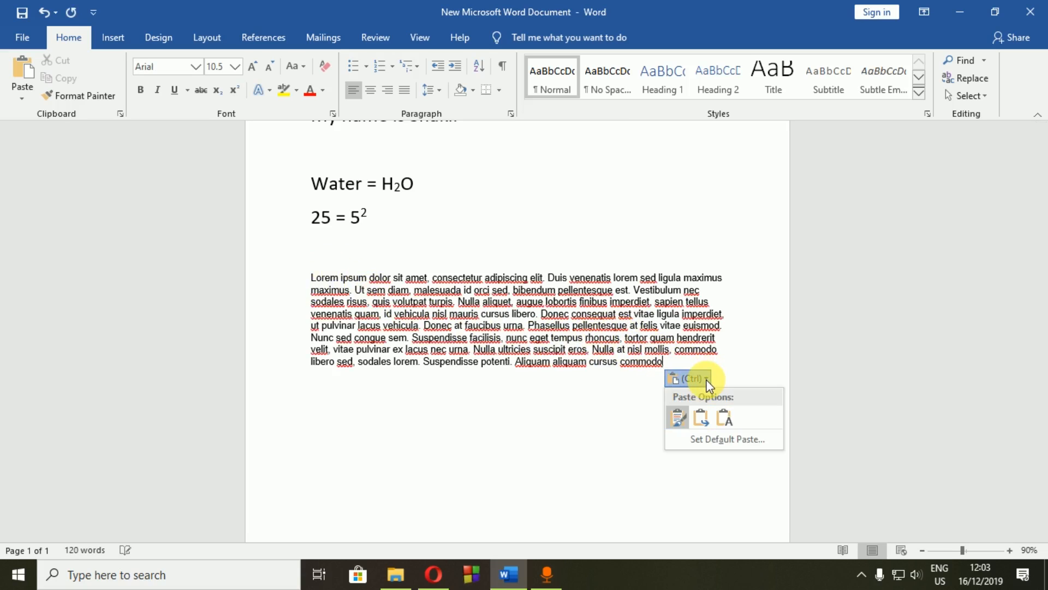
left_click(709, 417)
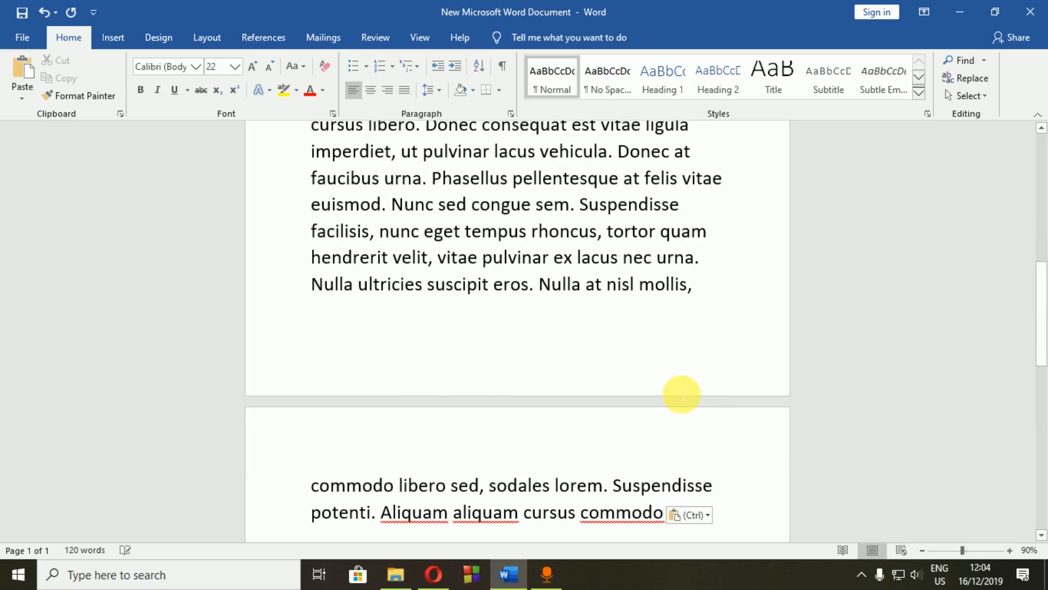
scroll(682, 394, "up", 5)
scroll(682, 394, "down", 4)
scroll(681, 392, "up", 4)
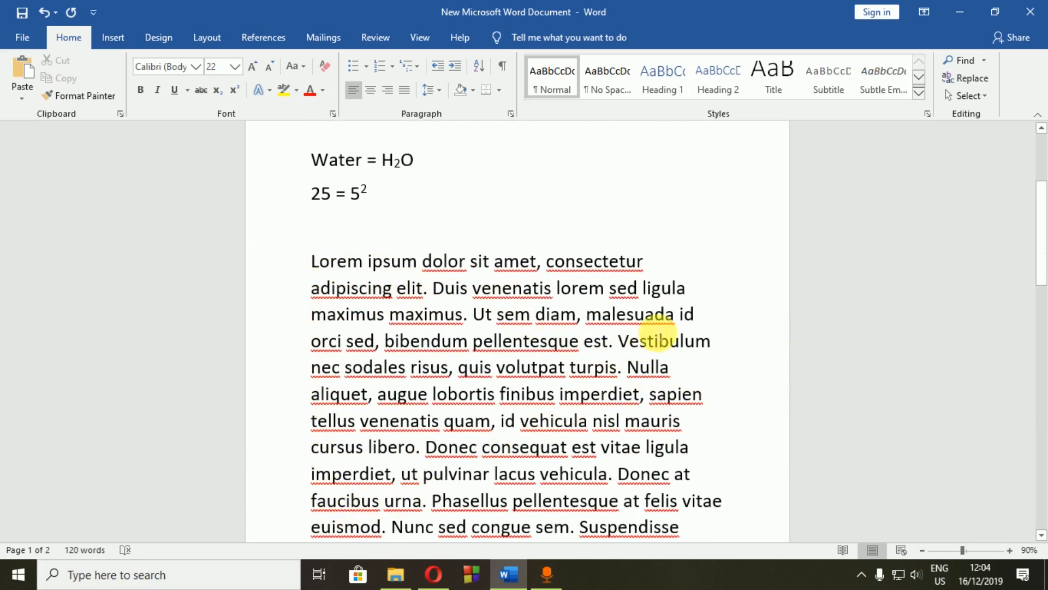
scroll(709, 336, "down", 1)
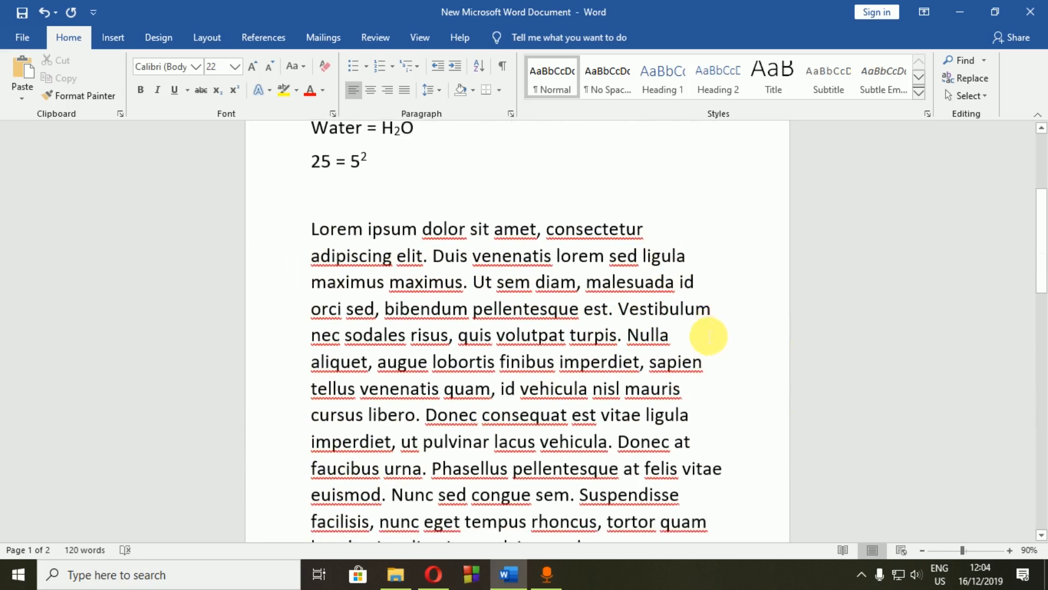
scroll(708, 423, "down", 3)
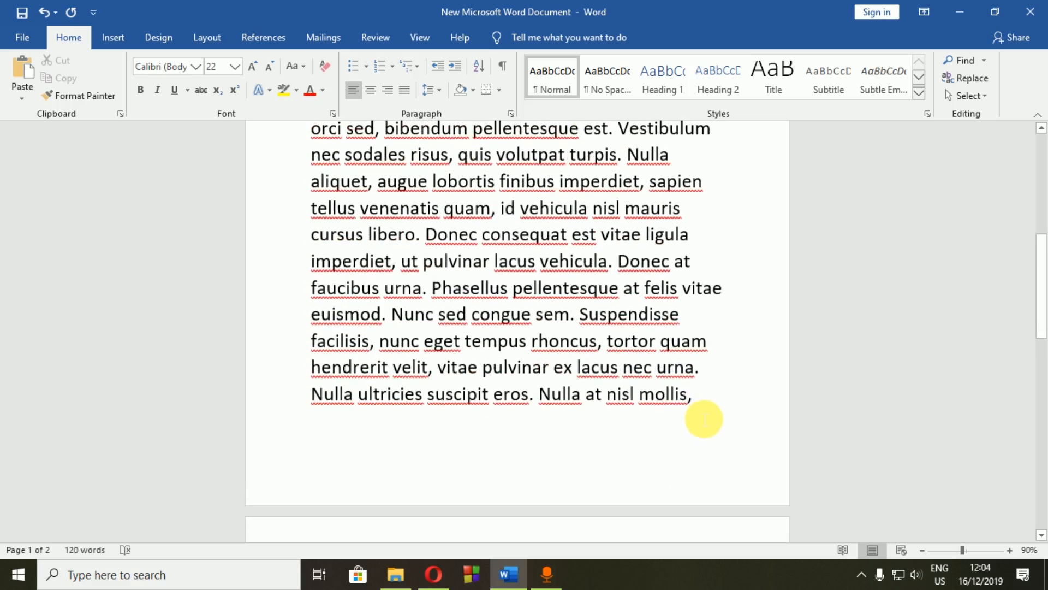
Step: Justify the whole pasted Lorem ipsum paragraph so its text aligns with both margins
scroll(678, 416, "down", 4)
key("ctrl+v")
scroll(678, 394, "up", 2)
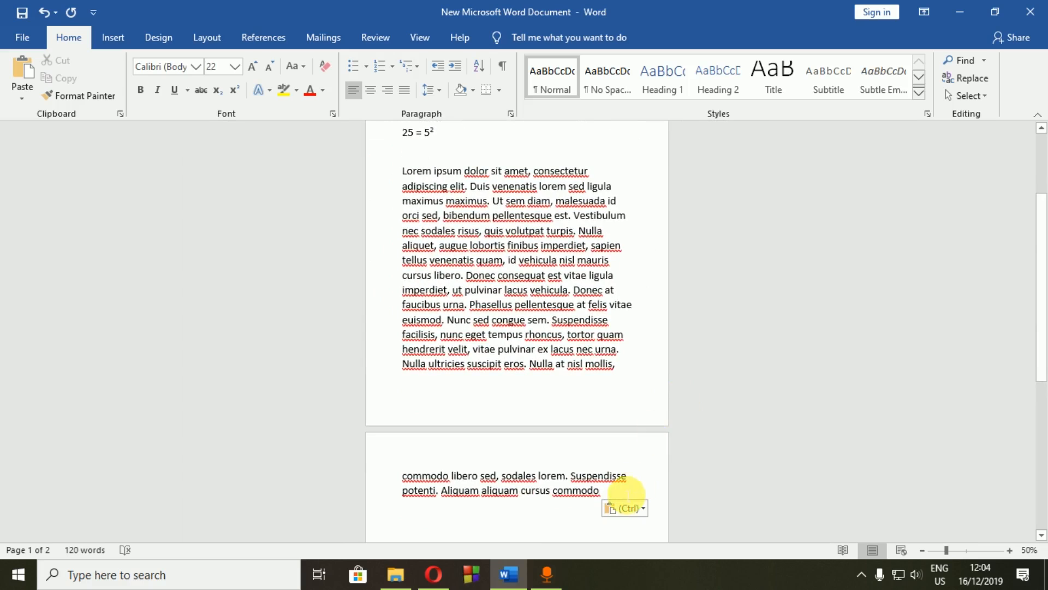
left_click_drag(618, 493, 398, 169)
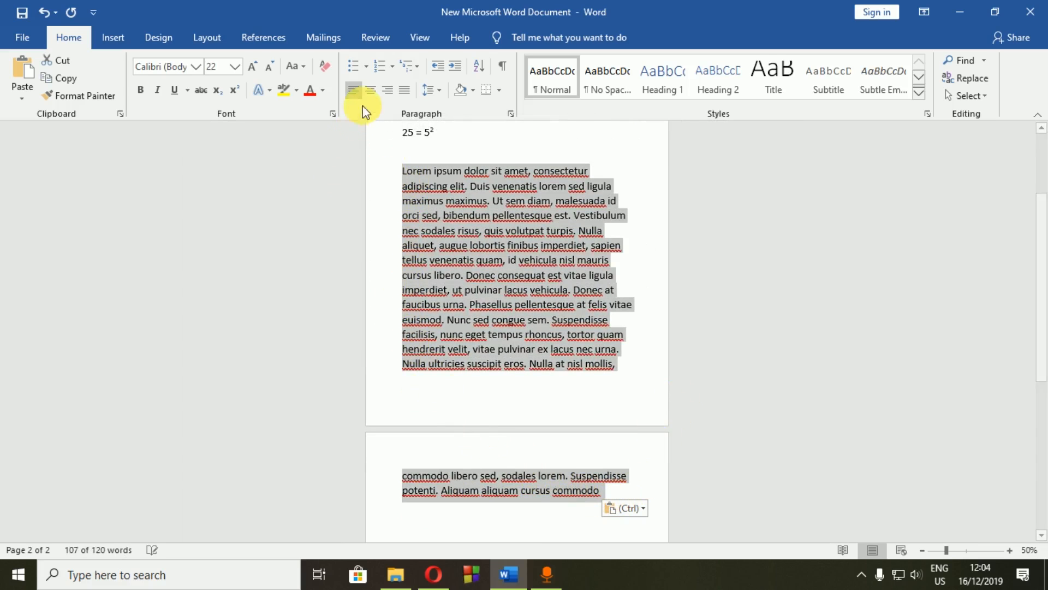
left_click(406, 91)
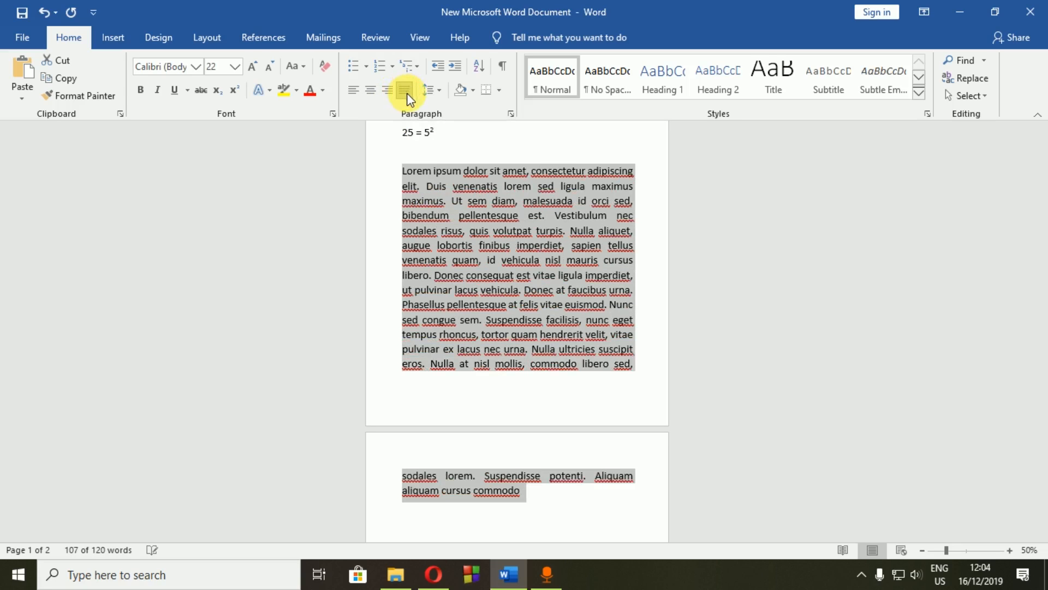
left_click(636, 364)
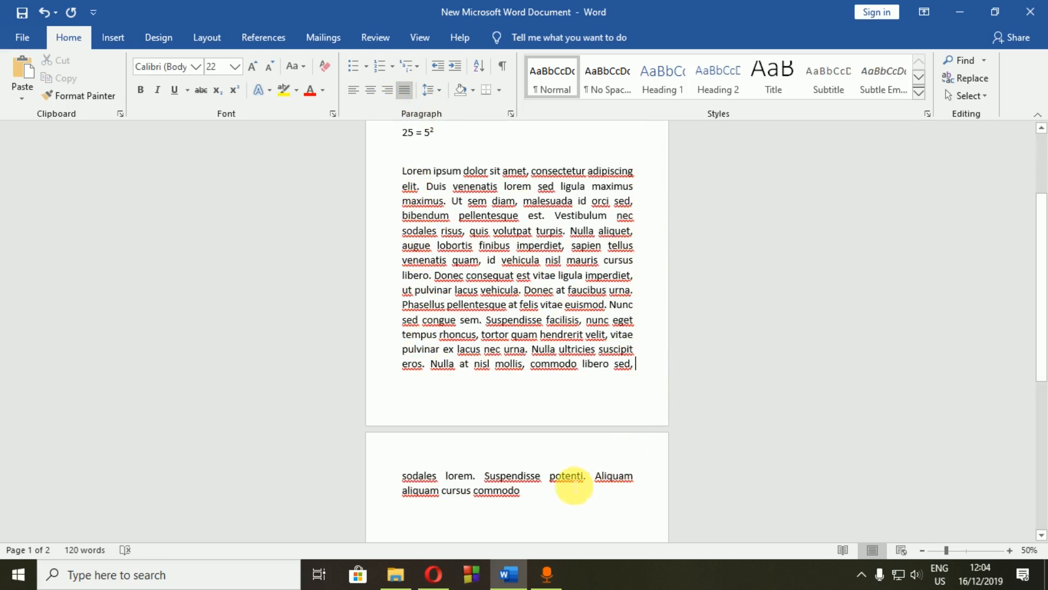
left_click_drag(521, 490, 400, 173)
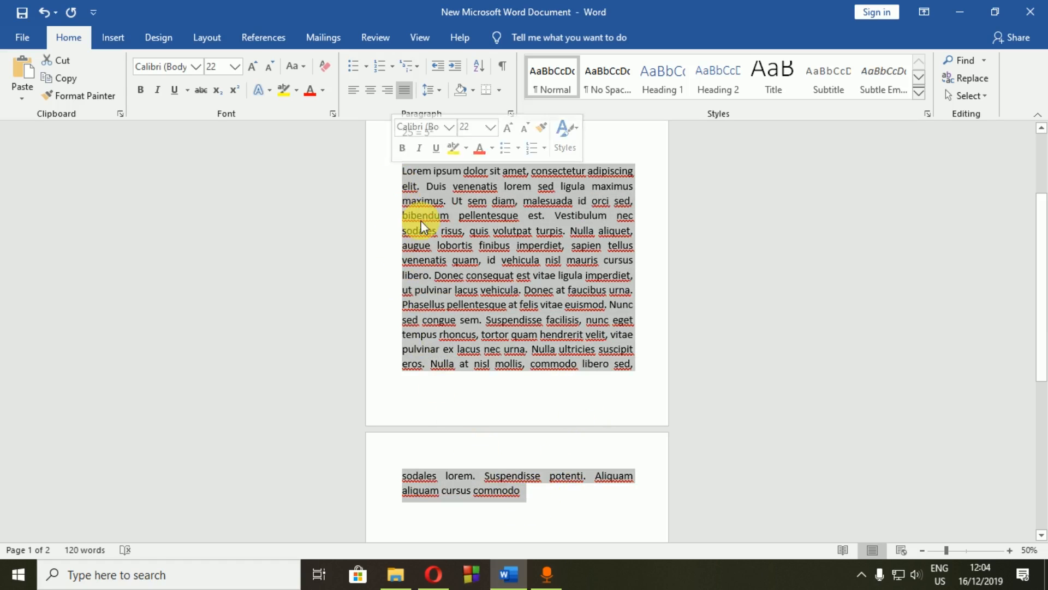
left_click(516, 418)
scroll(527, 429, "down", 2)
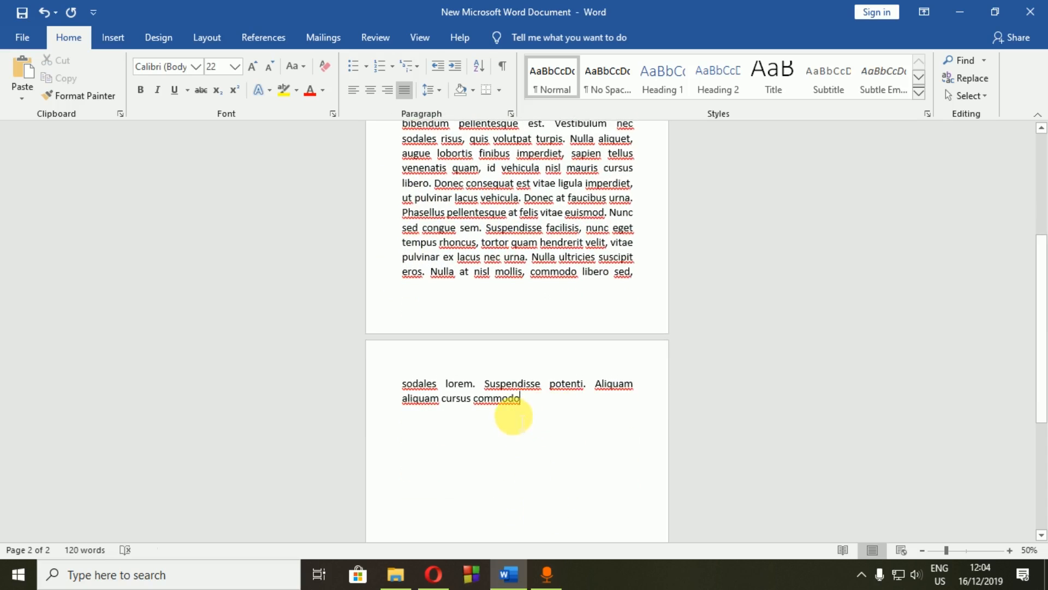
Step: Highlight the words "Lorem ipsum" at the start of the paragraph in yellow
scroll(538, 393, "up", 3)
scroll(540, 390, "up", 6, "ctrl")
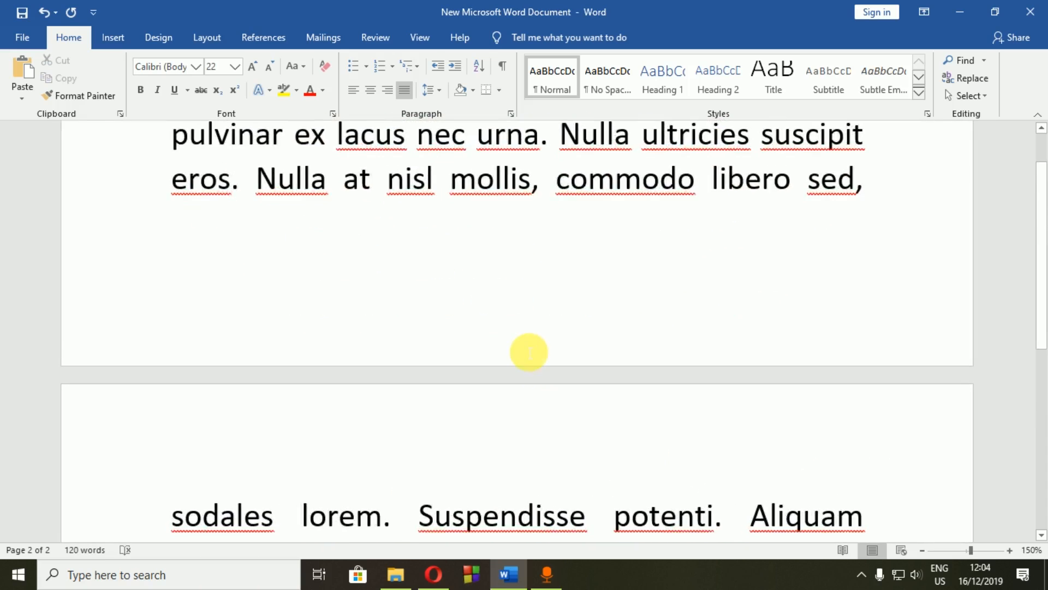
scroll(526, 344, "up", 10)
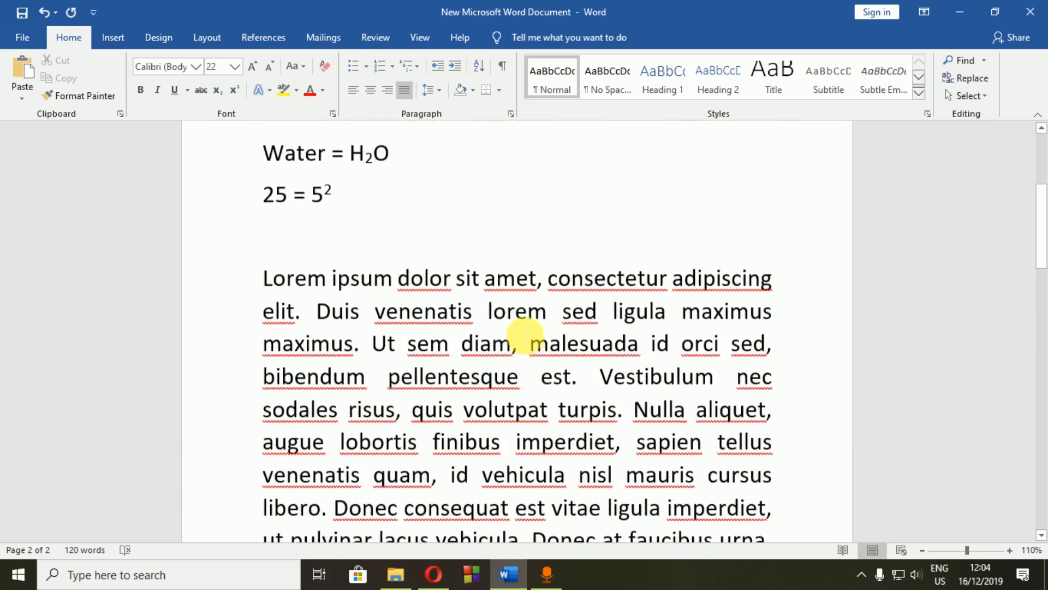
scroll(517, 335, "down", 1)
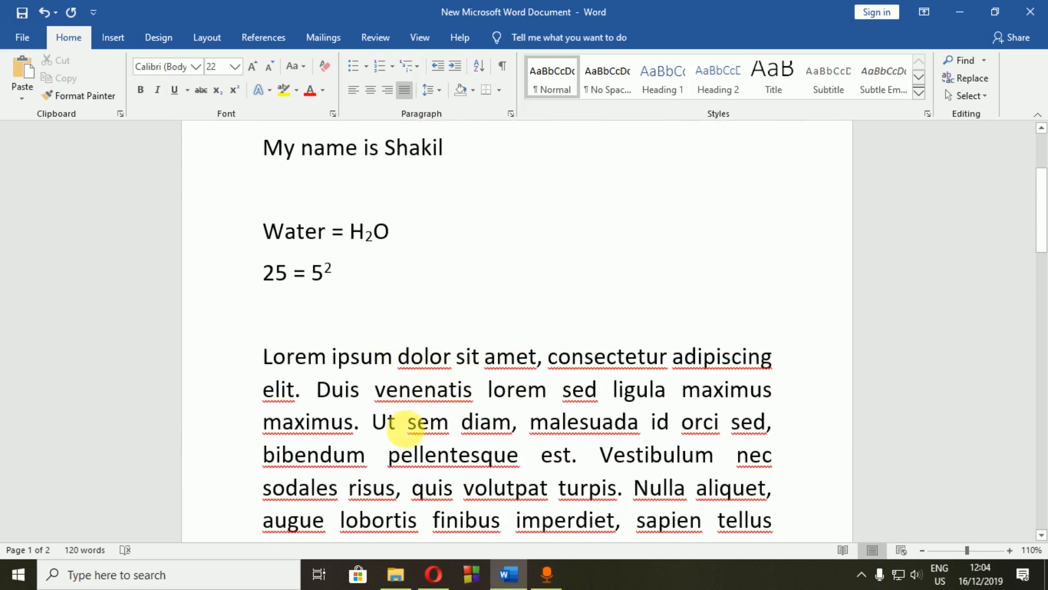
left_click_drag(398, 367, 303, 367)
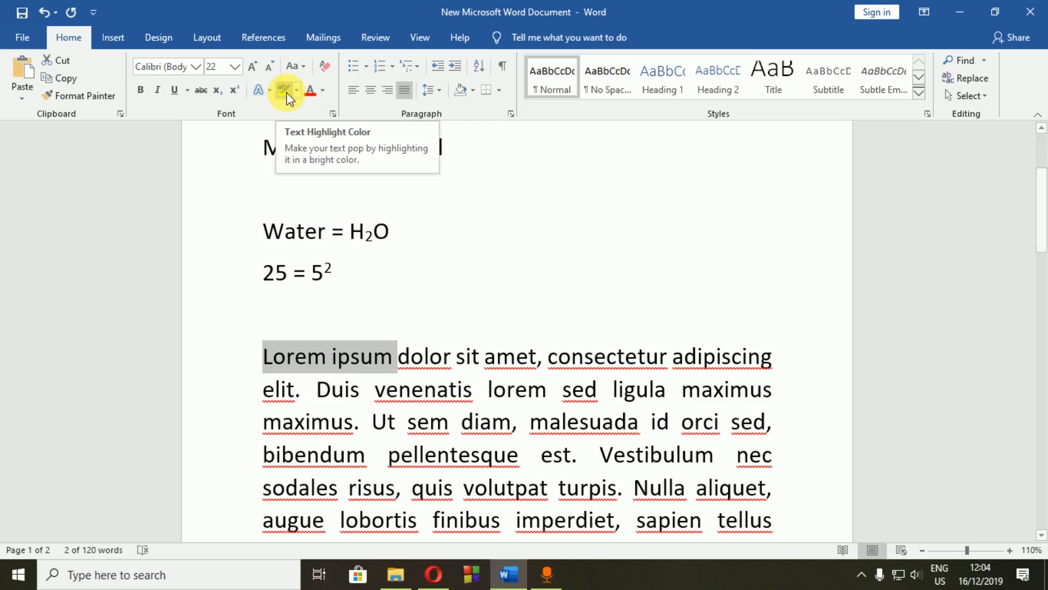
left_click(285, 90)
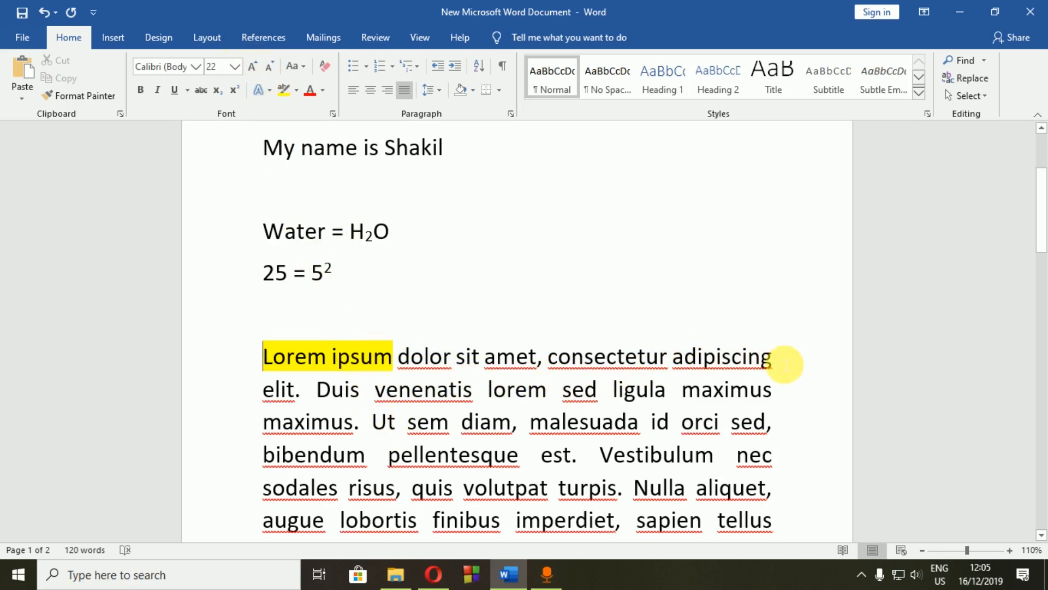
Step: Change the font color of the word "adipiscing" in the paragraph's first line to dark orange
left_click_drag(789, 363, 684, 362)
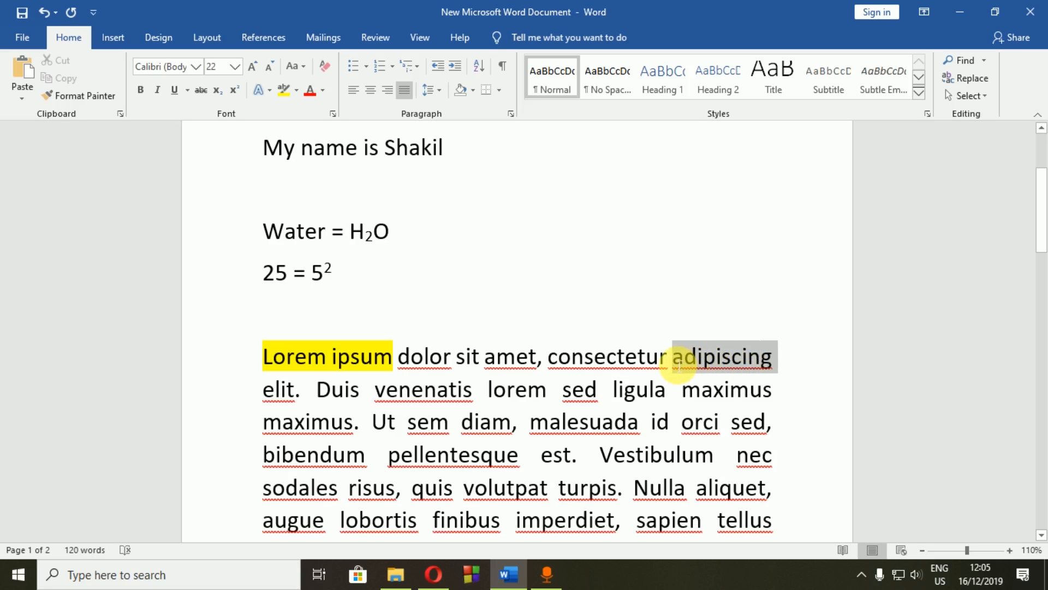
left_click(322, 92)
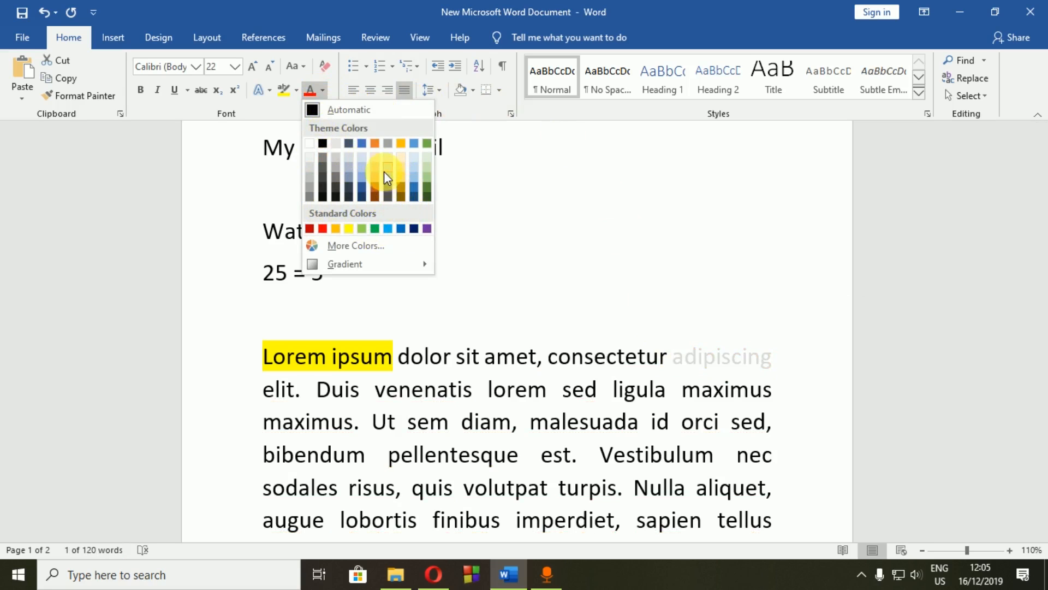
left_click(377, 194)
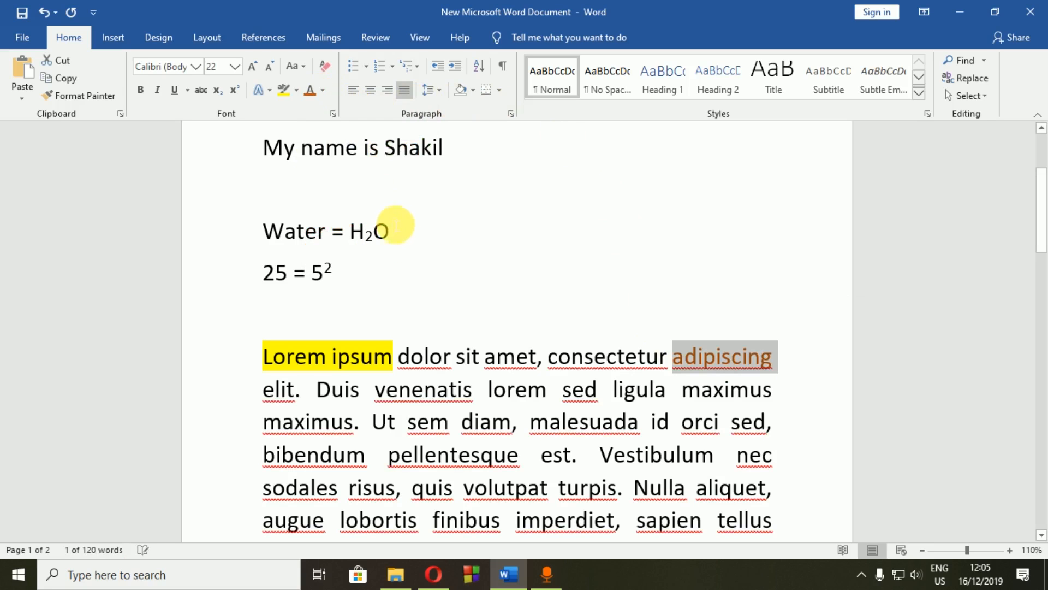
left_click(709, 304)
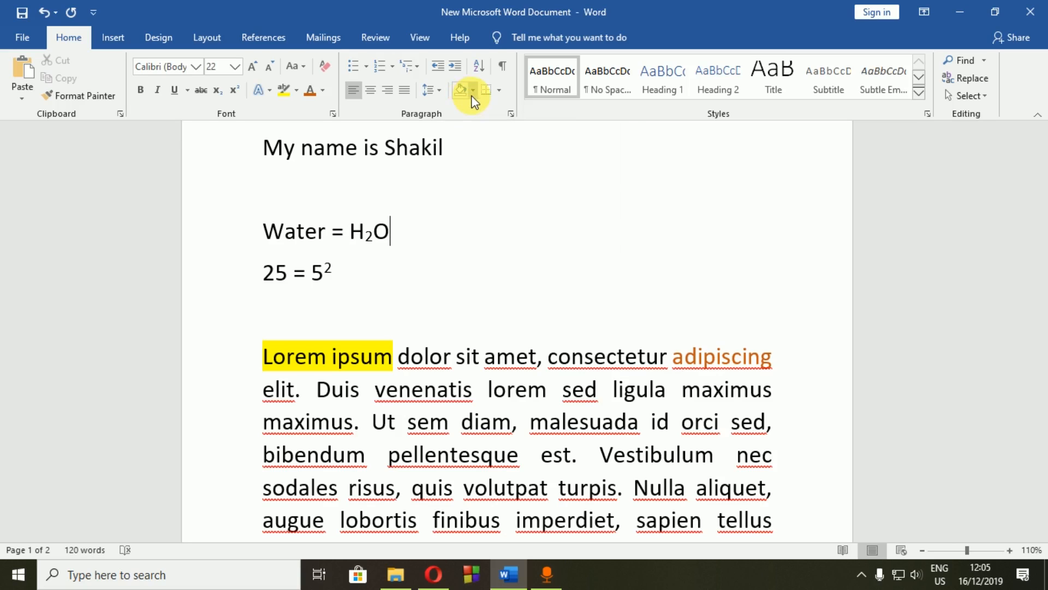
Step: Apply light gold shading behind the word "adipiscing" in the paragraph's first line
mouse_move(791, 365)
left_mouse_down()
mouse_move(664, 365)
mouse_move(674, 360)
left_mouse_up()
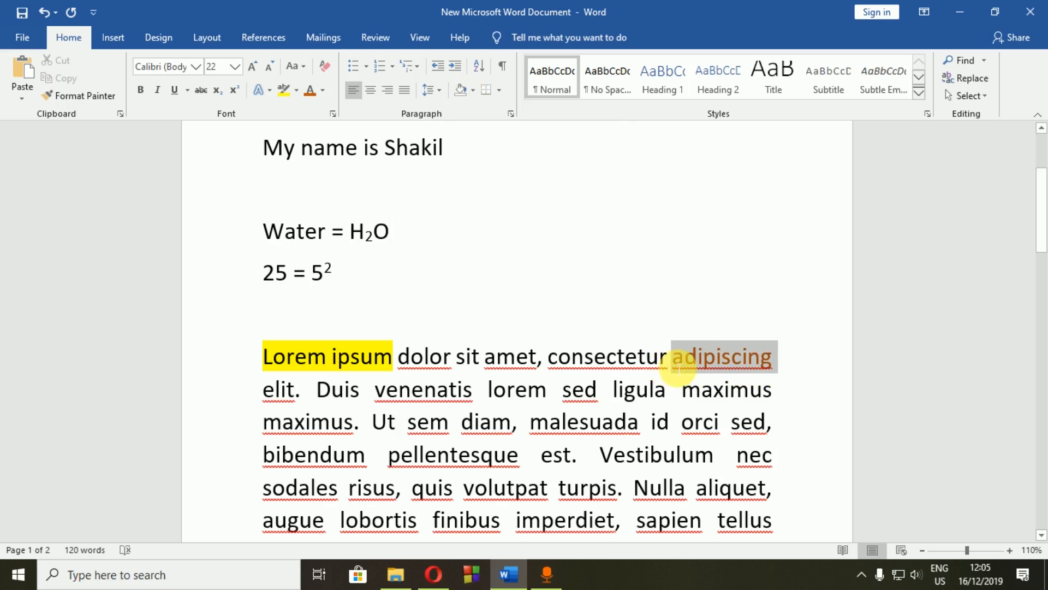
left_click(471, 90)
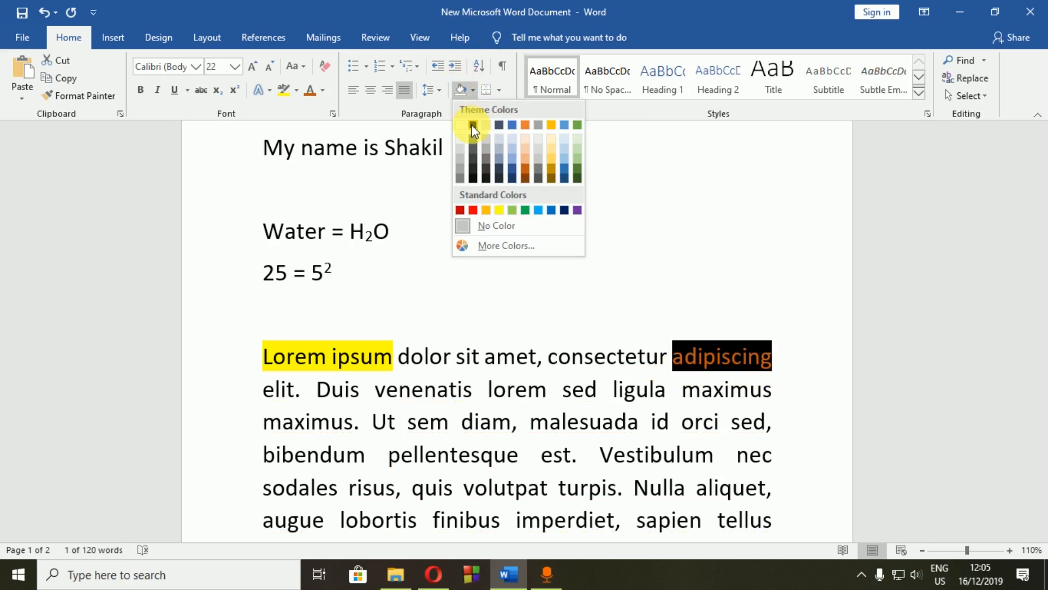
left_click(550, 160)
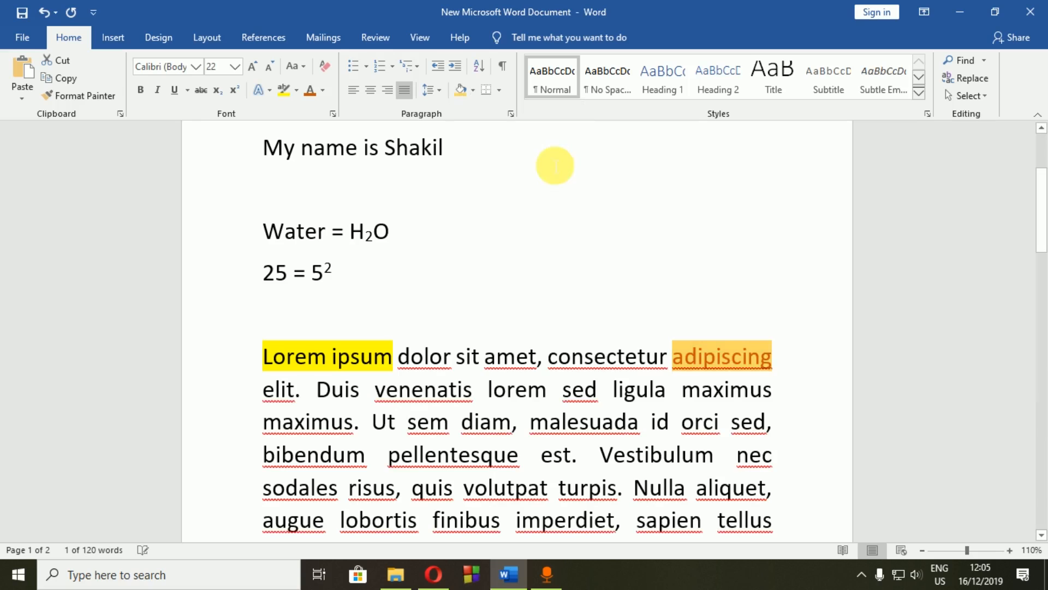
left_click(597, 316)
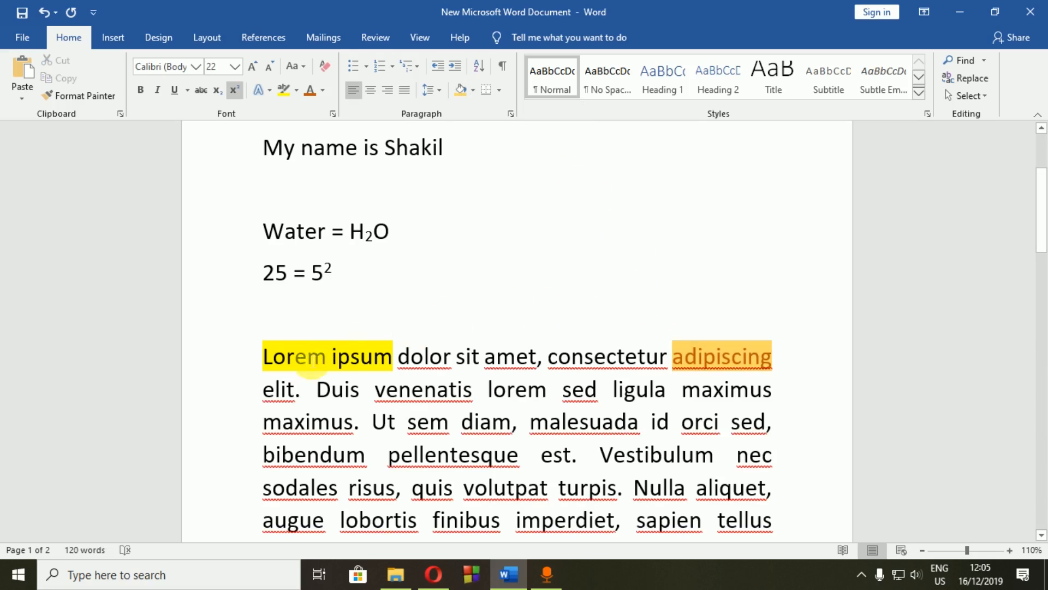
left_click_drag(393, 361, 336, 362)
left_click(560, 337)
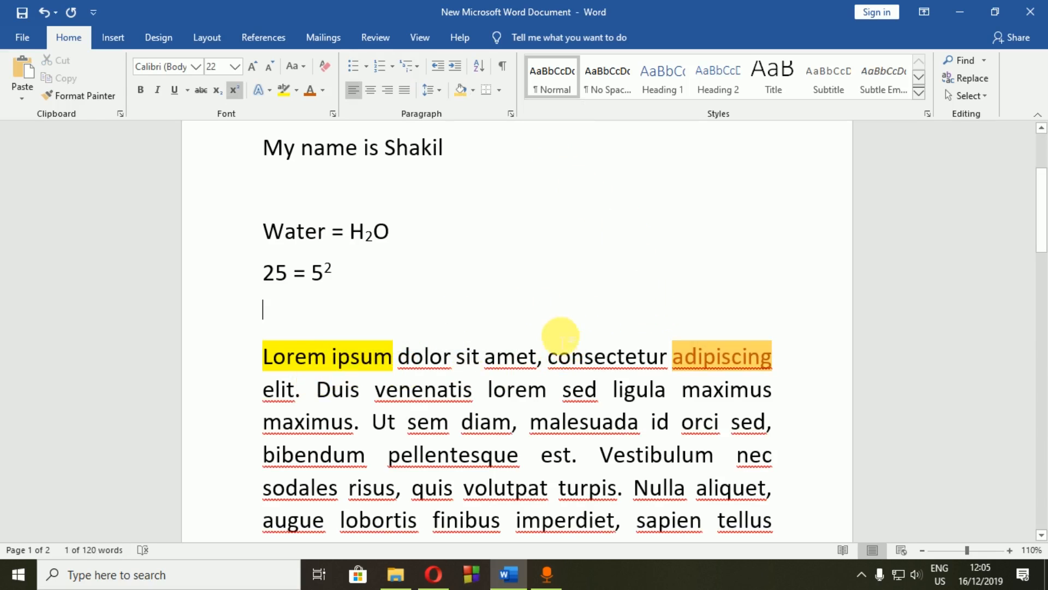
left_click(499, 91)
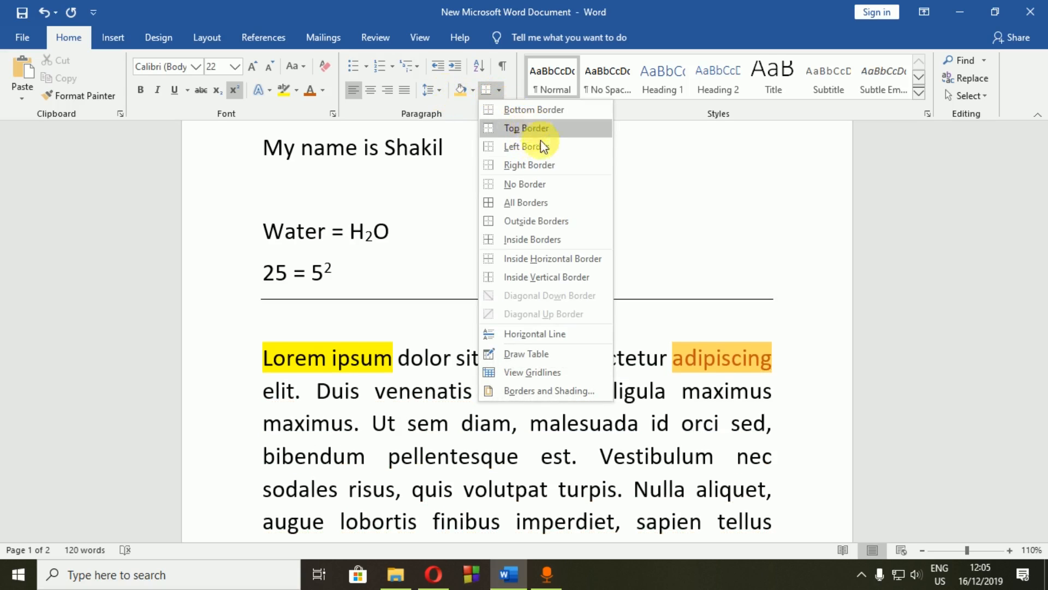
left_click(705, 190)
scroll(583, 340, "down", 5)
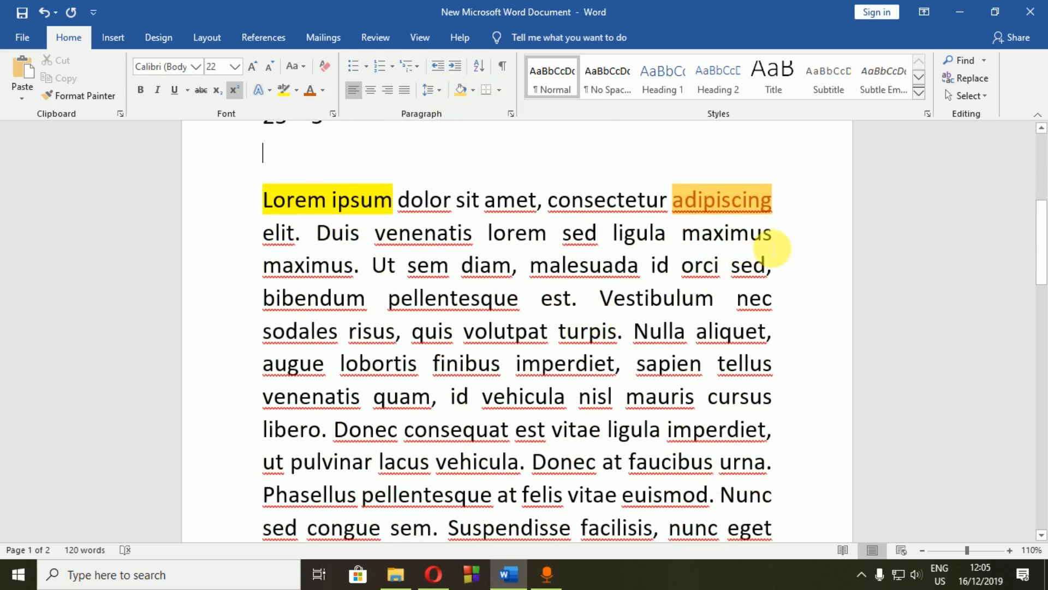
Step: Put a border around the paragraph's second line, "elit. Duis venenatis lorem sed ligula maximus"
left_click_drag(772, 246, 263, 240)
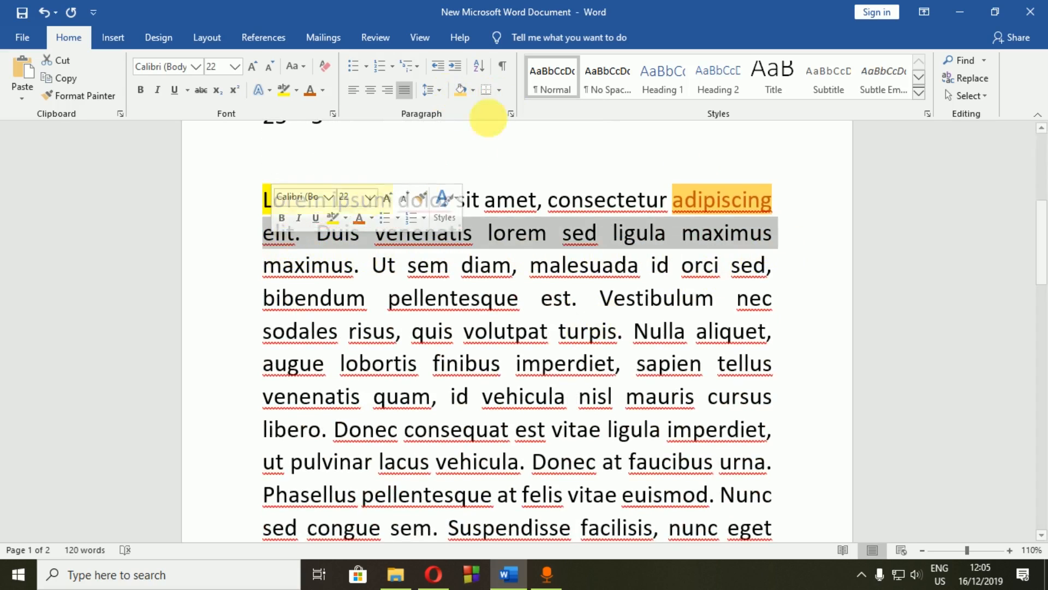
left_click(498, 90)
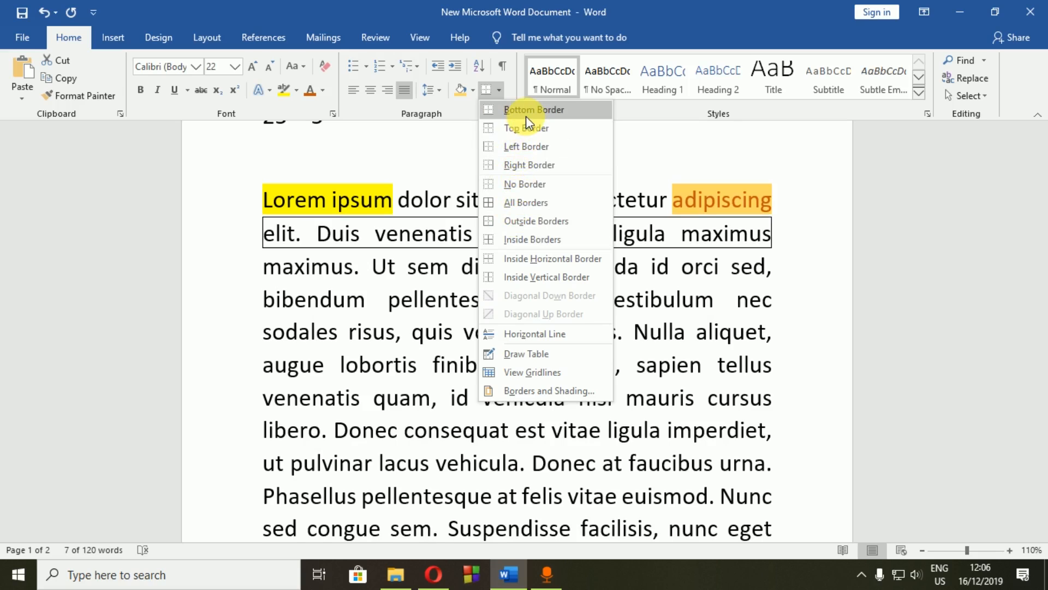
left_click(526, 127)
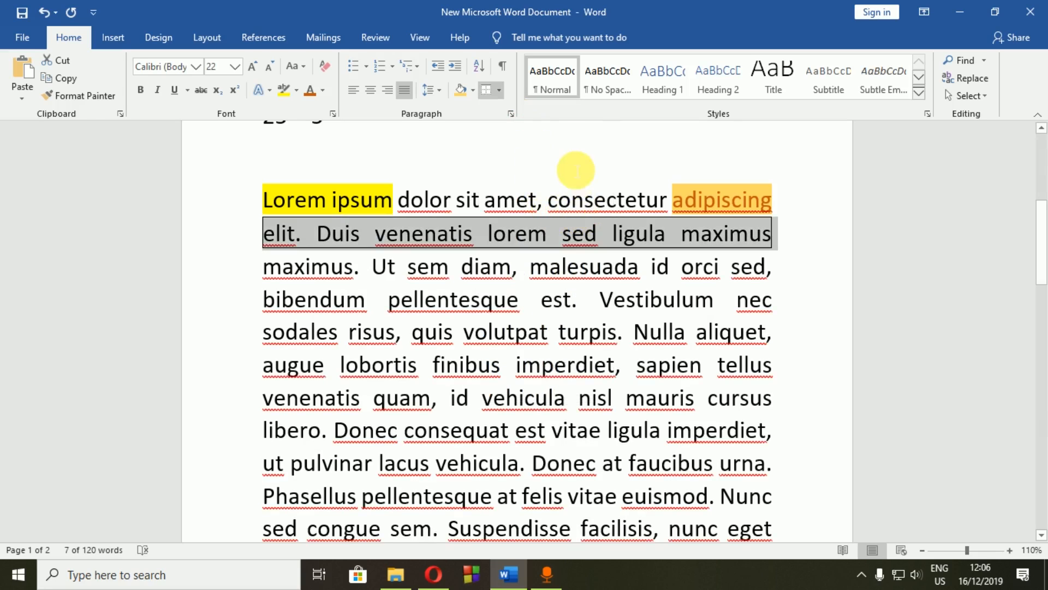
left_click(573, 169)
left_click_drag(778, 234, 271, 236)
left_click(480, 153)
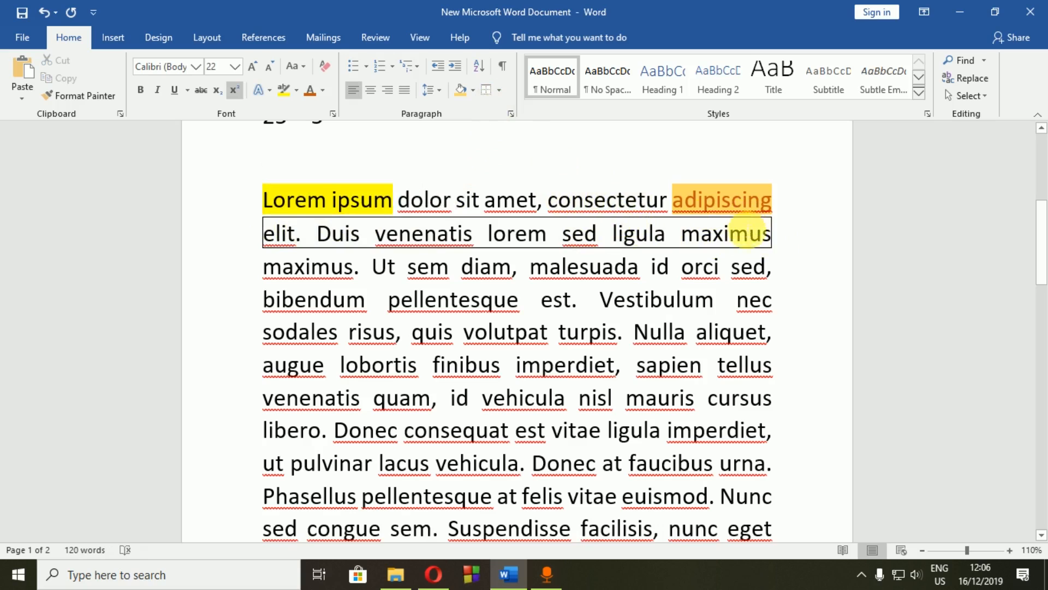
right_click(793, 255)
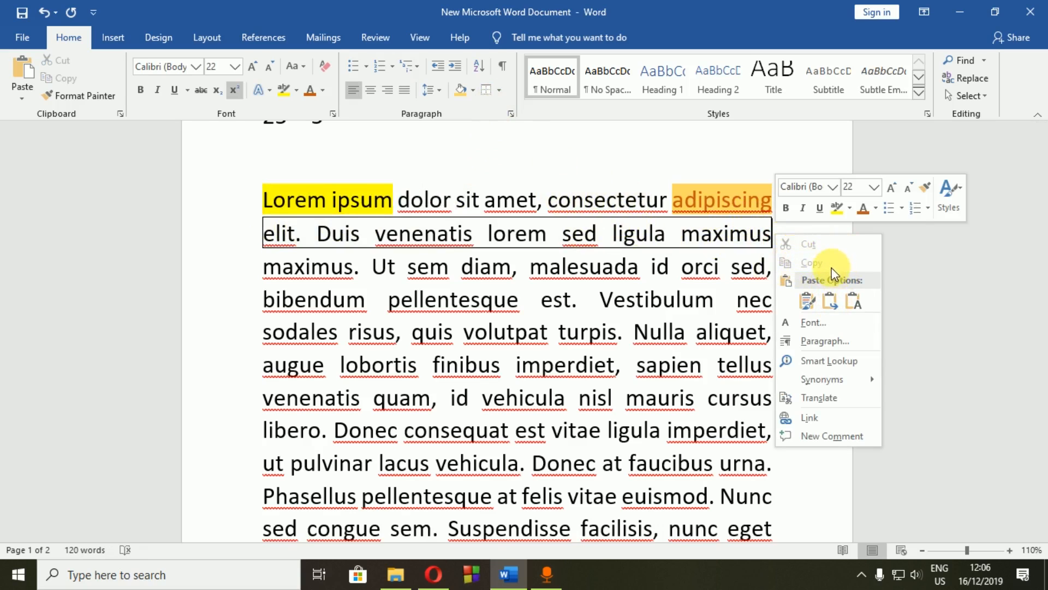
left_click(715, 167)
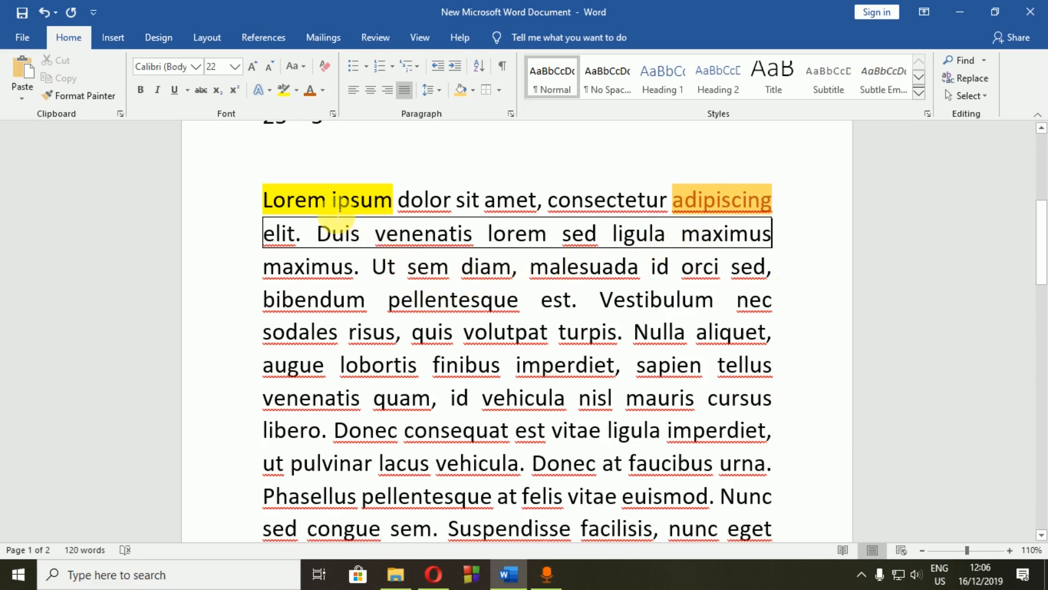
Step: Insert a new line between the equation 25 = 5² and the Lorem ipsum paragraph and enter "Ctrl + Z" there
scroll(374, 232, "up", 2)
left_click(363, 233)
key("Return")
left_click(362, 233)
key("Return")
type("ctrl +")
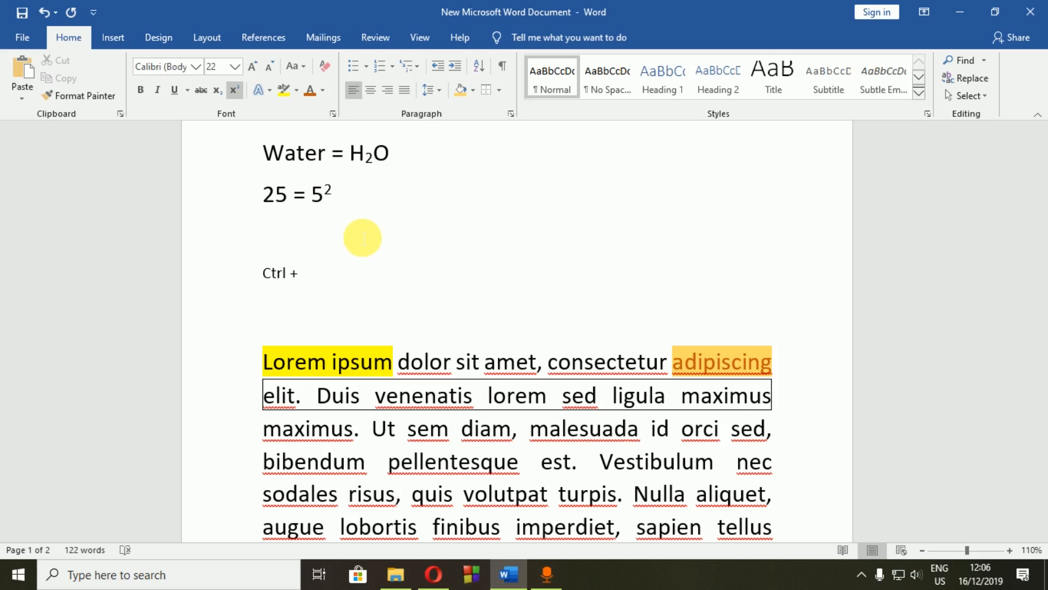
type(" Z")
scroll(350, 246, "down", 2)
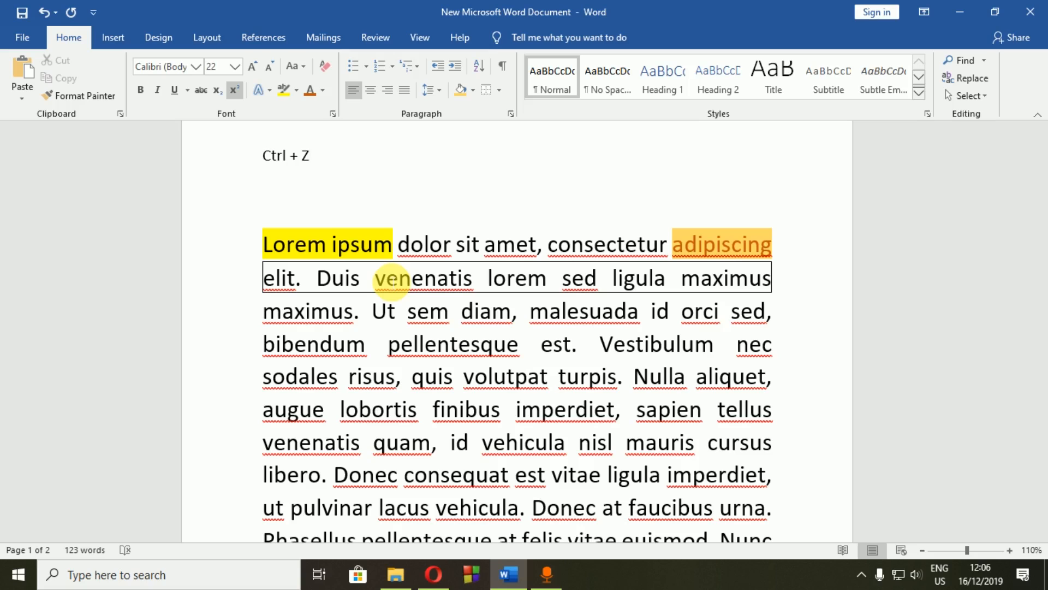
Step: Undo the added "Ctrl + Z" line and the border around the paragraph's second line
key("ctrl+z")
scroll(392, 279, "down", 2)
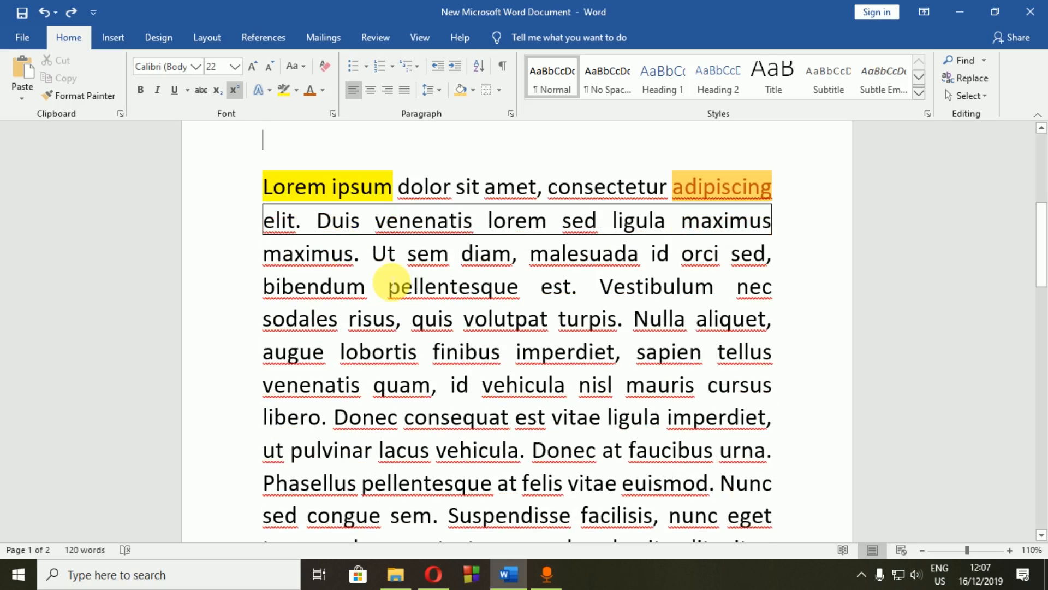
scroll(349, 273, "up", 3)
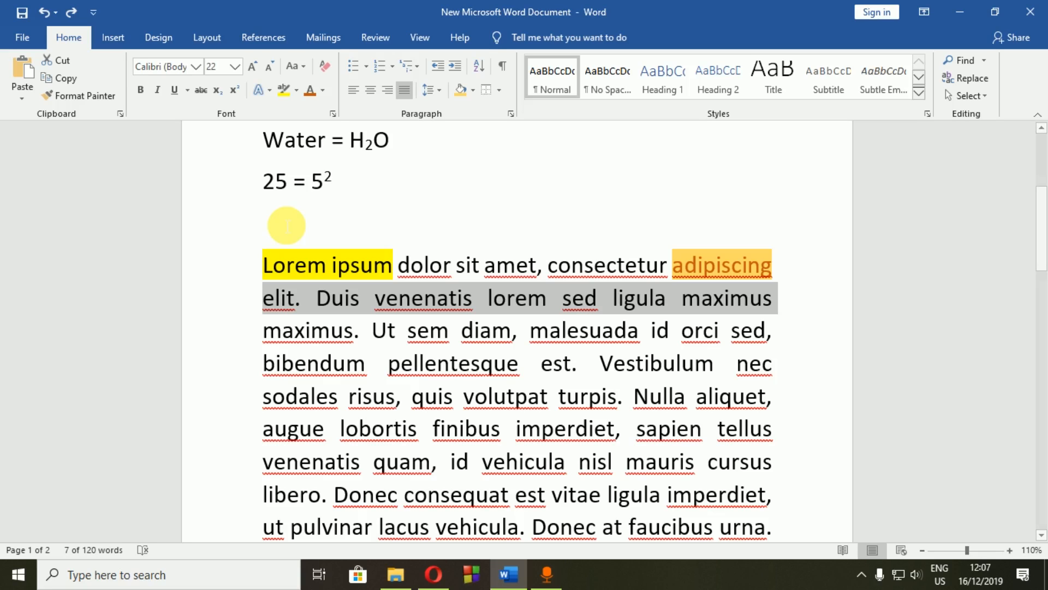
left_click(386, 298)
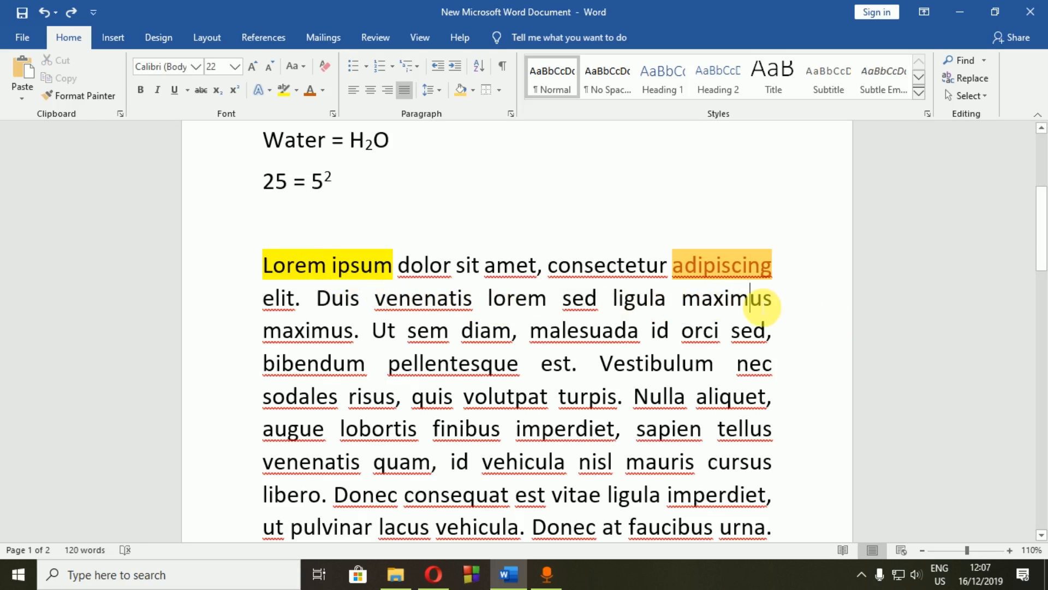
left_click(750, 299)
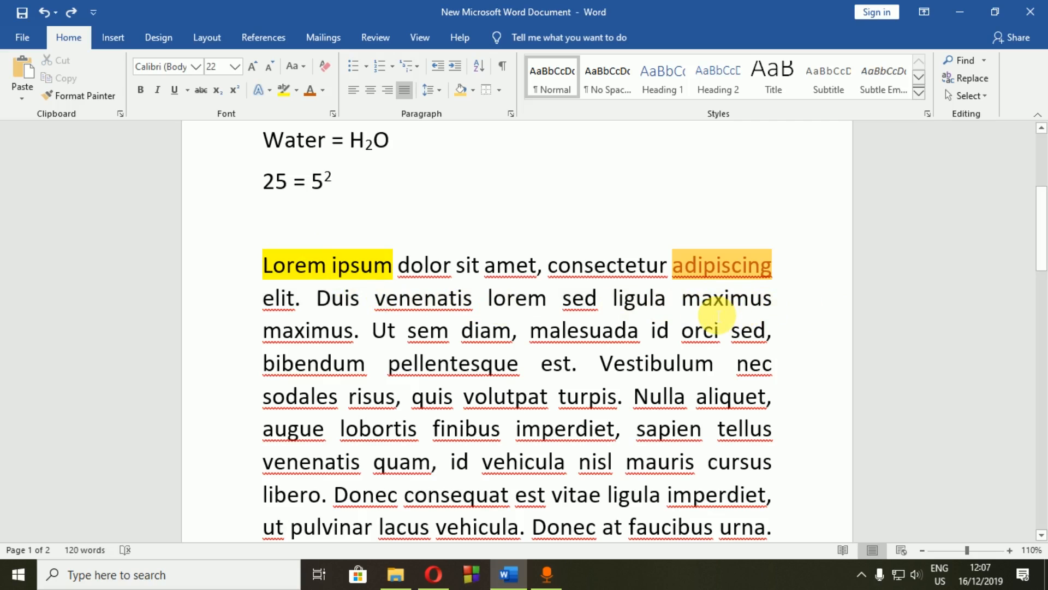
scroll(440, 170, "up", 3)
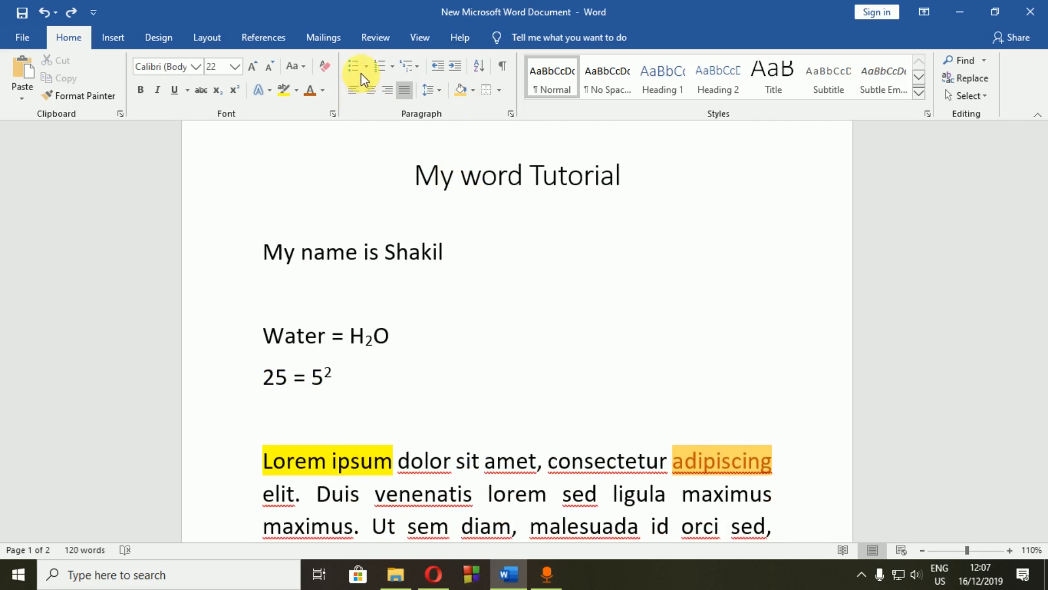
Step: Insert about ten blank lines between the equation 25 = 5² and the Lorem ipsum paragraph
left_click(326, 404)
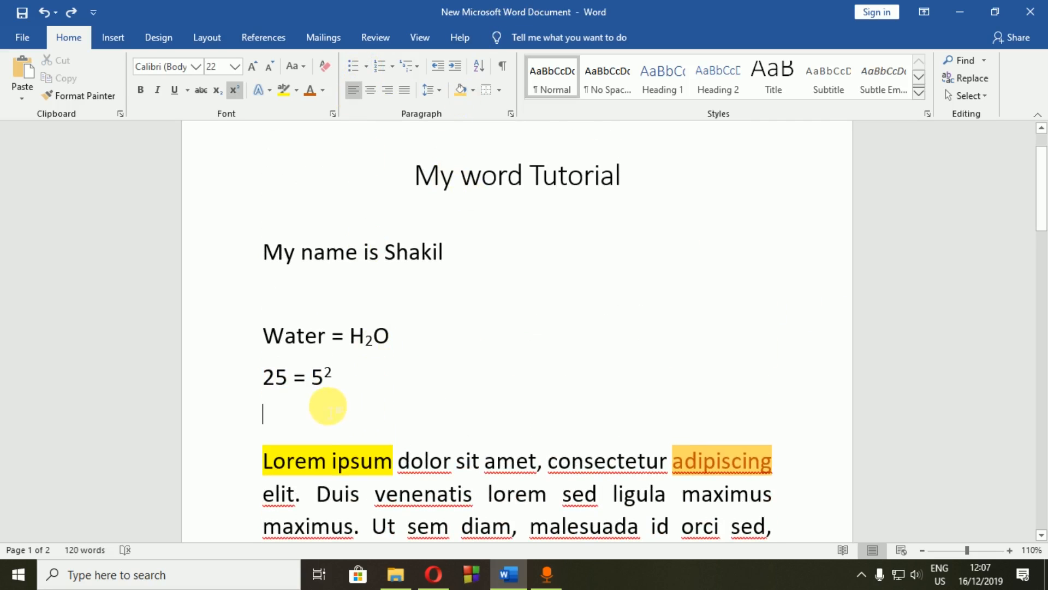
key("Return")
key("Return")
key("Return")
key("Return")
key("Return")
key("Return")
key("Return")
key("Return")
key("Return")
key("Return")
scroll(322, 420, "up", 3)
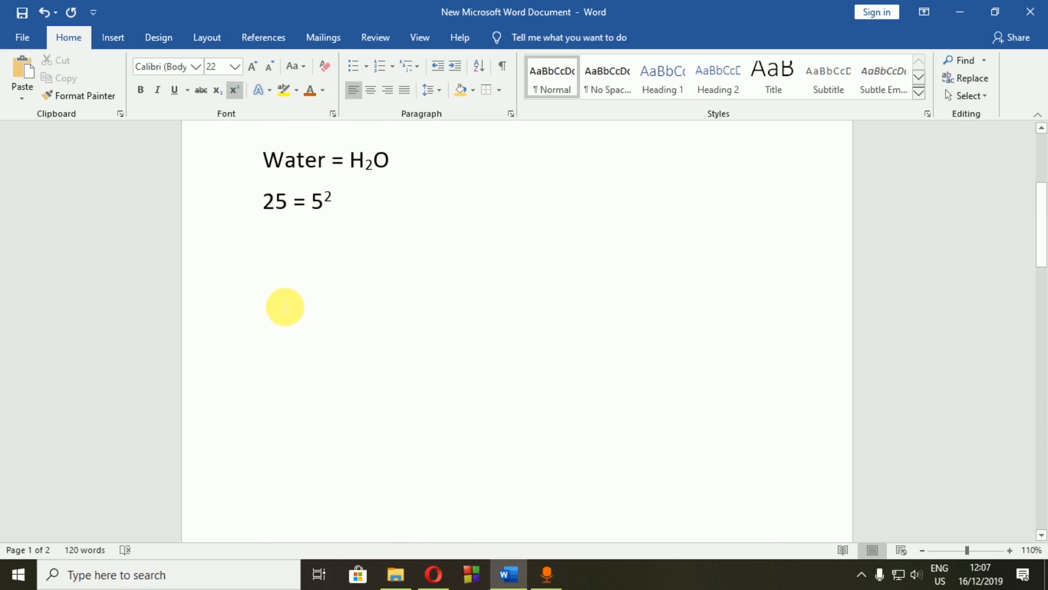
Step: Enter the heading "Fruits:" in the blank area below the equation 25 = 5² and start a new line under it
left_click(285, 307)
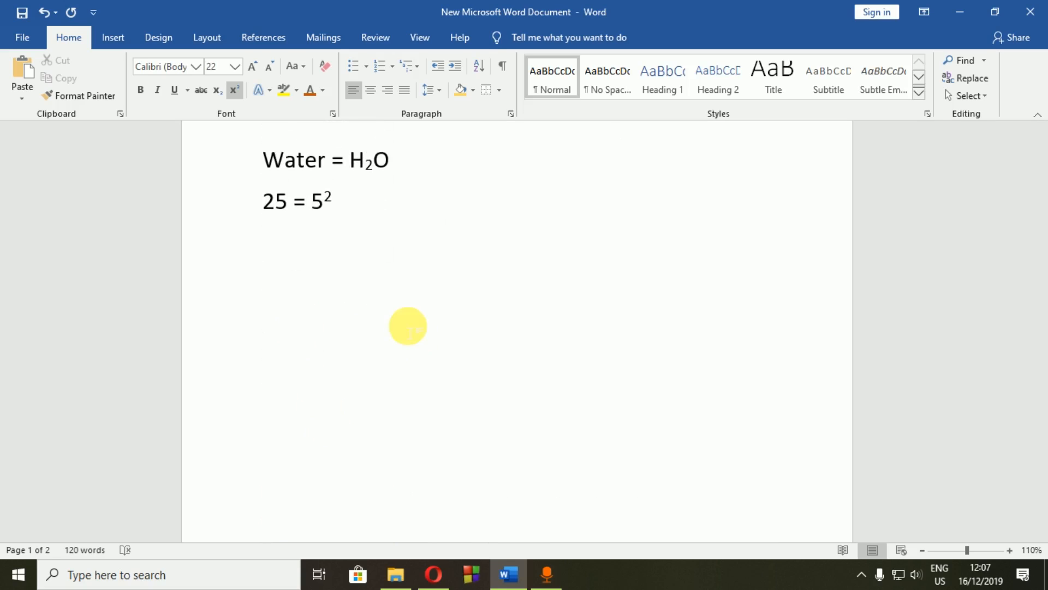
type("Fruits")
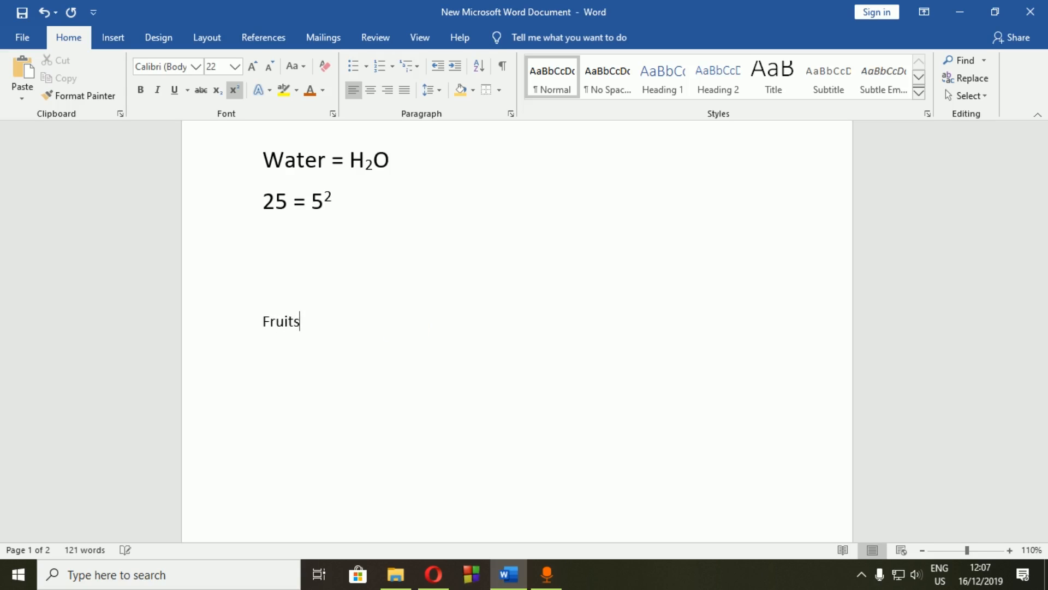
type(":")
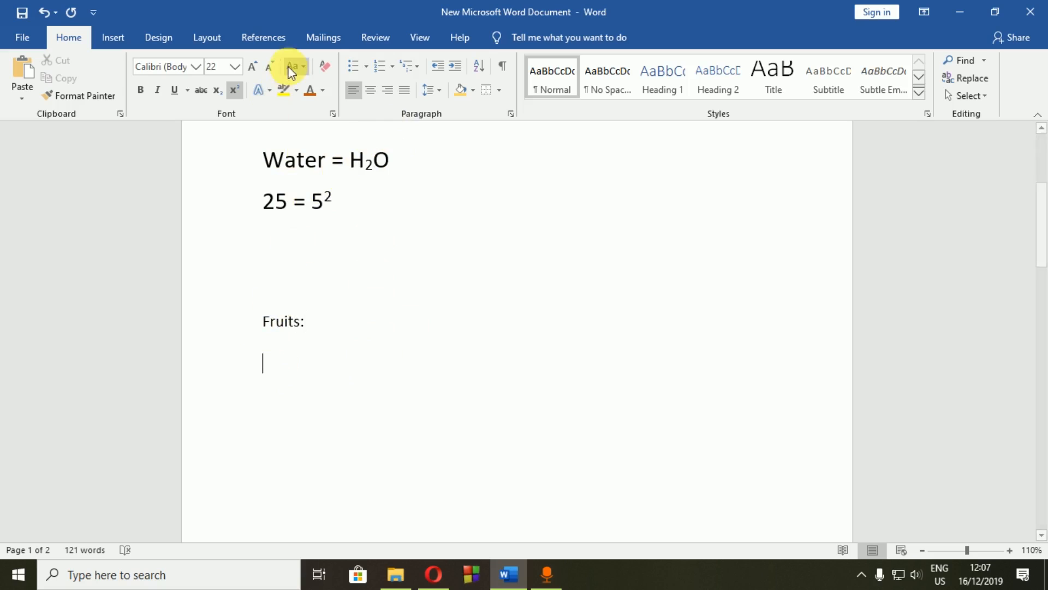
key("Return")
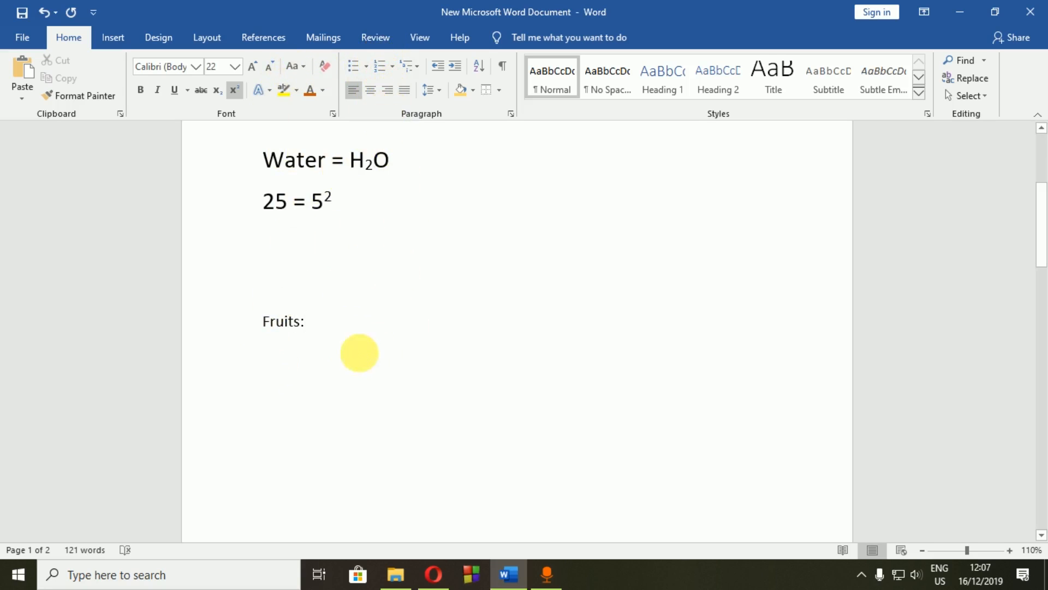
Step: Start a numbered list with the lowercase Roman numeral format (i., ii., iii.) on the line below "Fruits:"
left_click(367, 70)
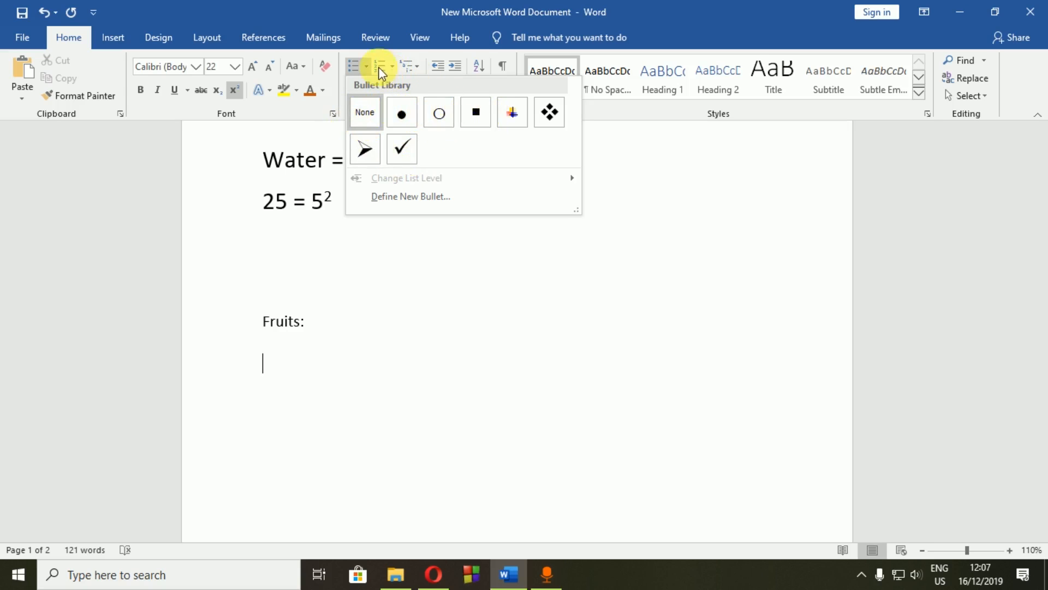
left_click(393, 68)
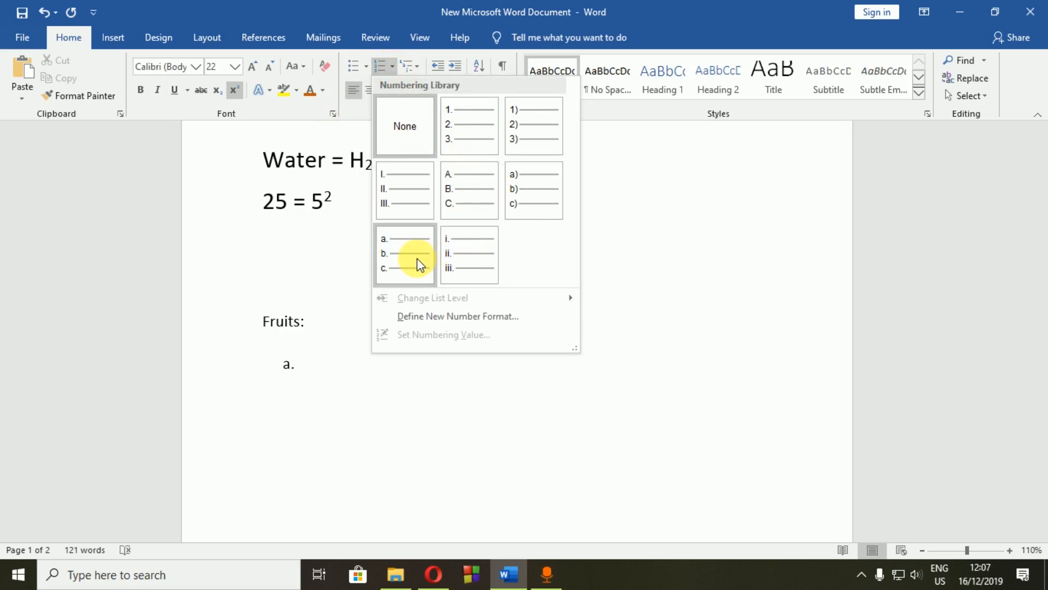
left_click(461, 248)
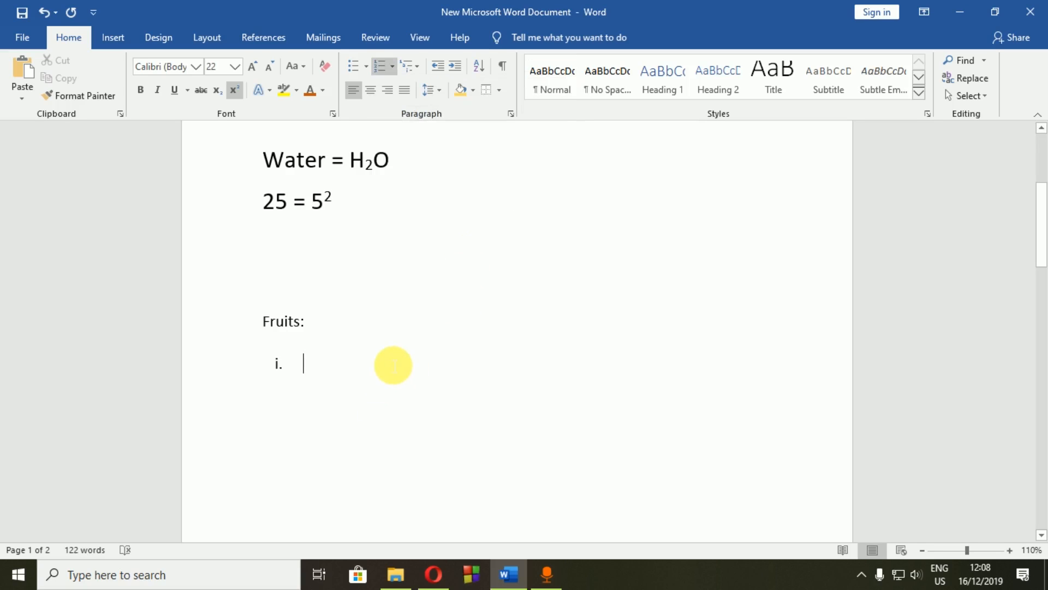
Step: Enter Orange, Apple and Grape as three separate items of the Roman numeral list
type("Or")
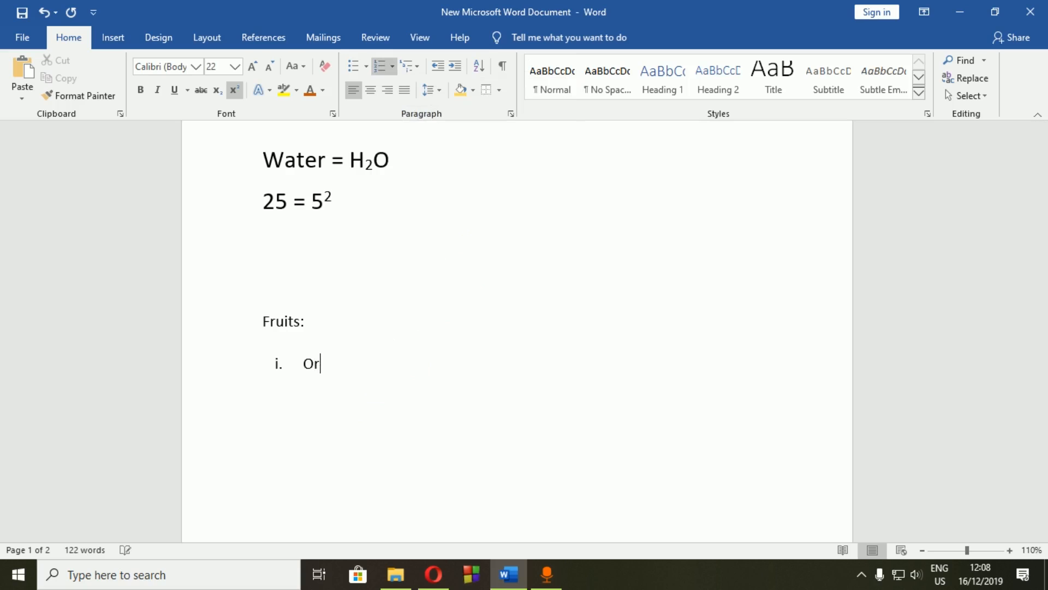
type("ange")
key("Return")
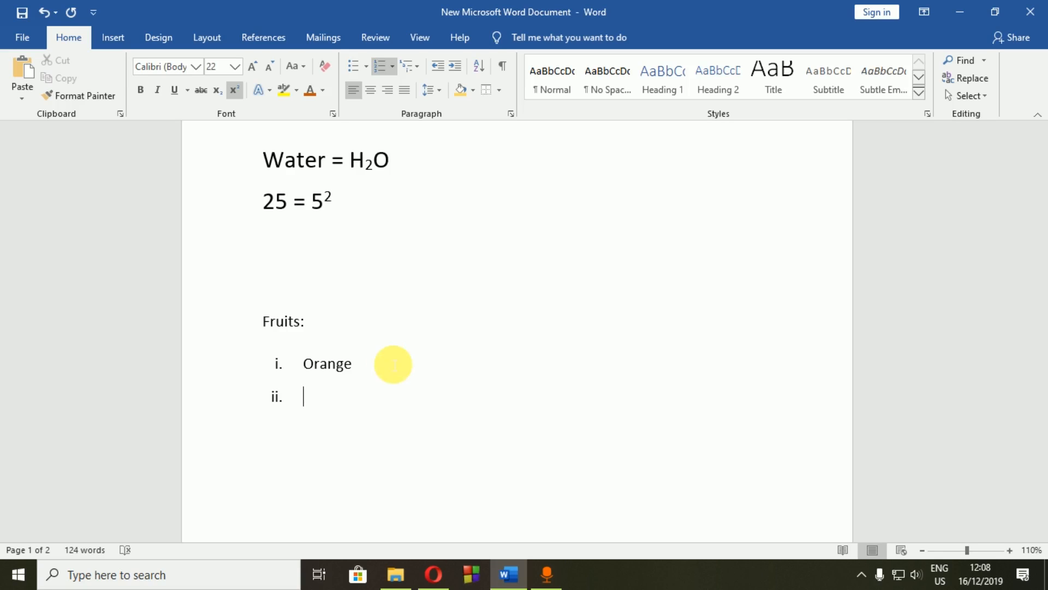
type("Apple")
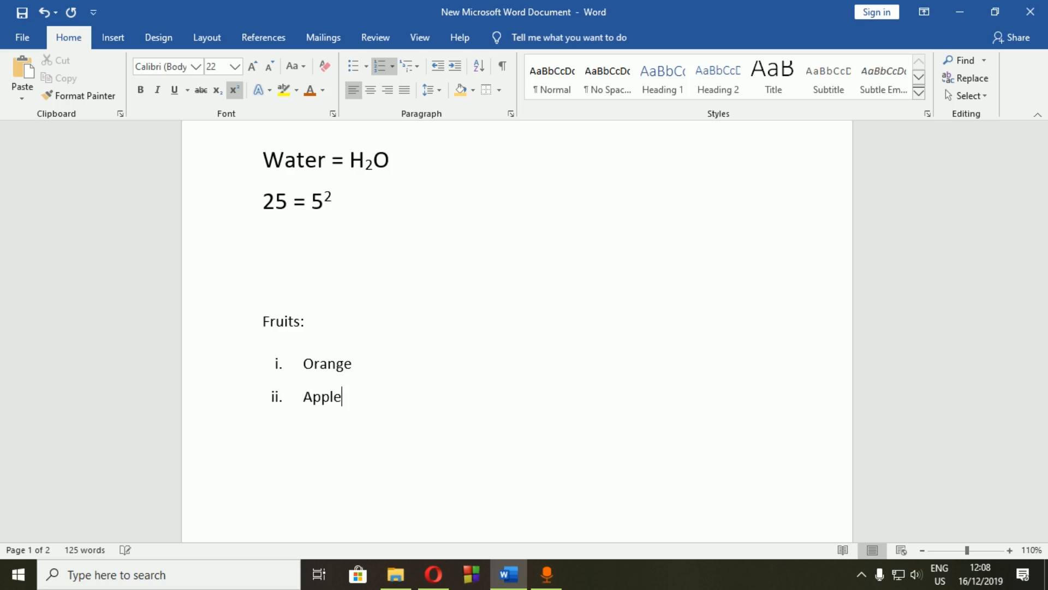
key("Return")
type("G")
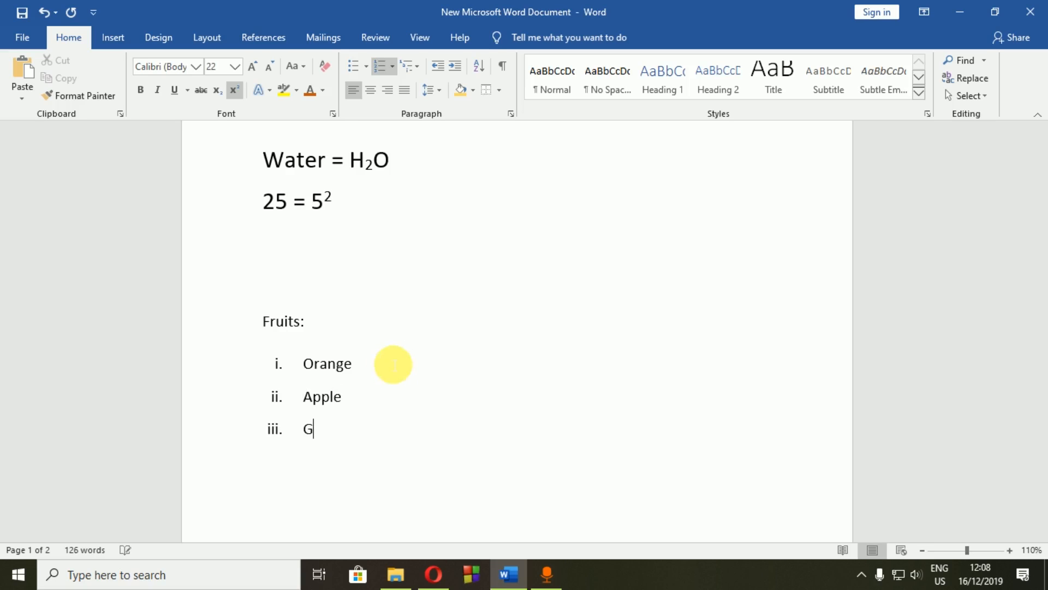
type("rape")
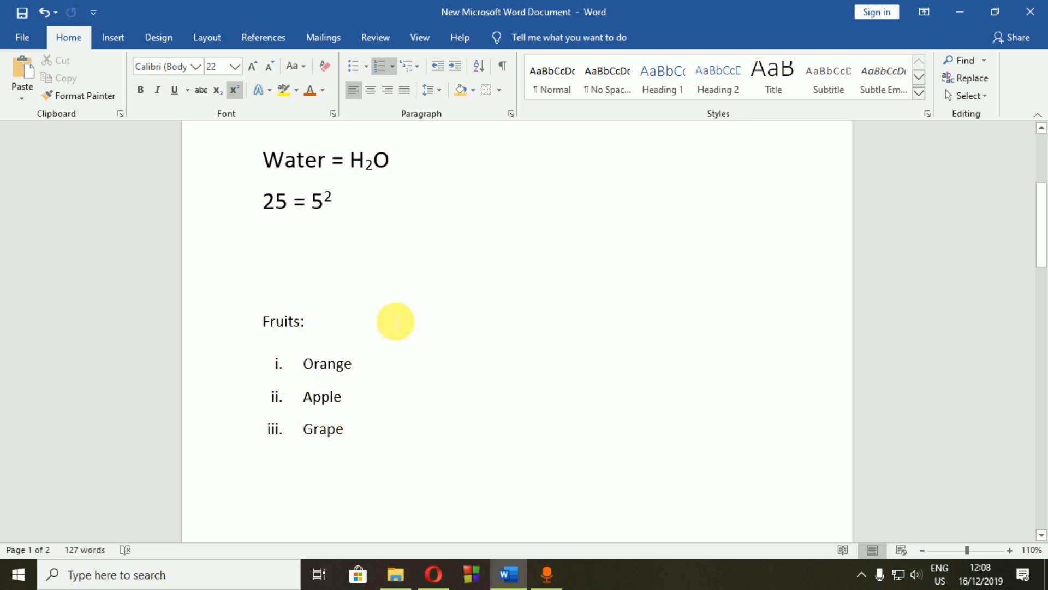
Step: Extend the list heading so that it reads "Some names of Fruits:"
scroll(391, 426, "down", 2)
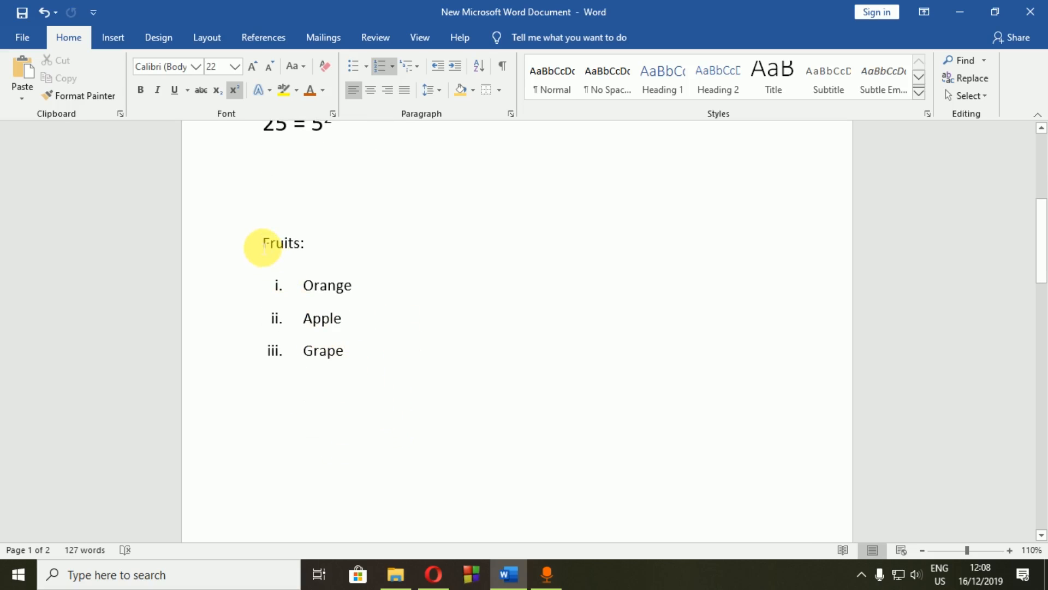
left_click(263, 244)
type("Some ma")
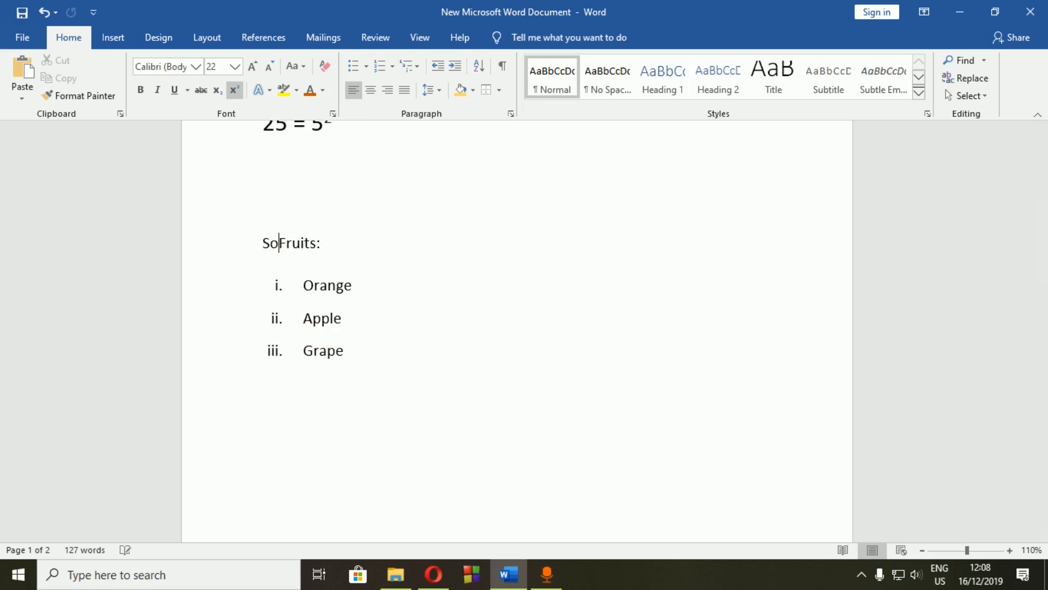
key("BackSpace")
key("BackSpace")
type("names ")
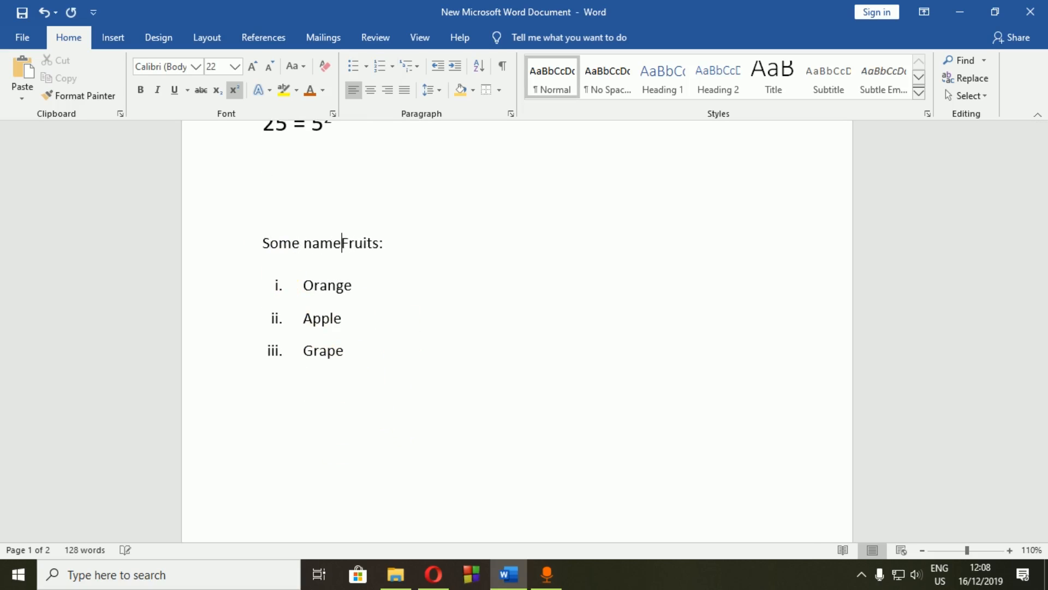
type("of fruit")
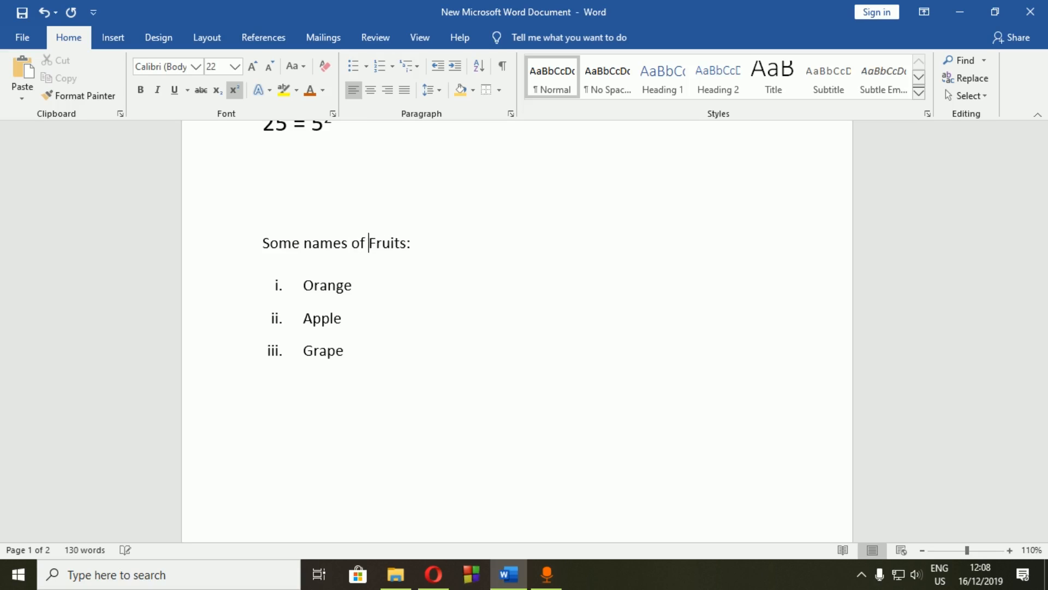
type("s")
key("BackSpace")
key("BackSpace")
key("BackSpace")
key("BackSpace")
key("BackSpace")
key("BackSpace")
Step: Place the cursor on the blank line below Grape and view the available multilevel list formats without applying one
scroll(386, 304, "down", 4)
scroll(388, 314, "up", 4)
scroll(372, 349, "down", 1)
left_click(363, 368)
scroll(479, 306, "down", 1)
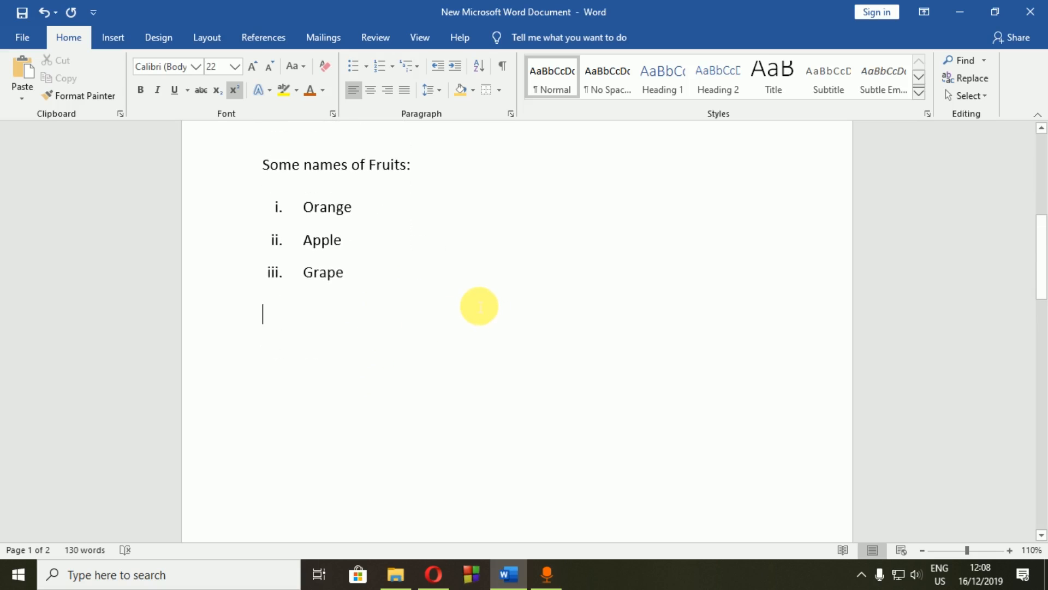
scroll(464, 234, "up", 3)
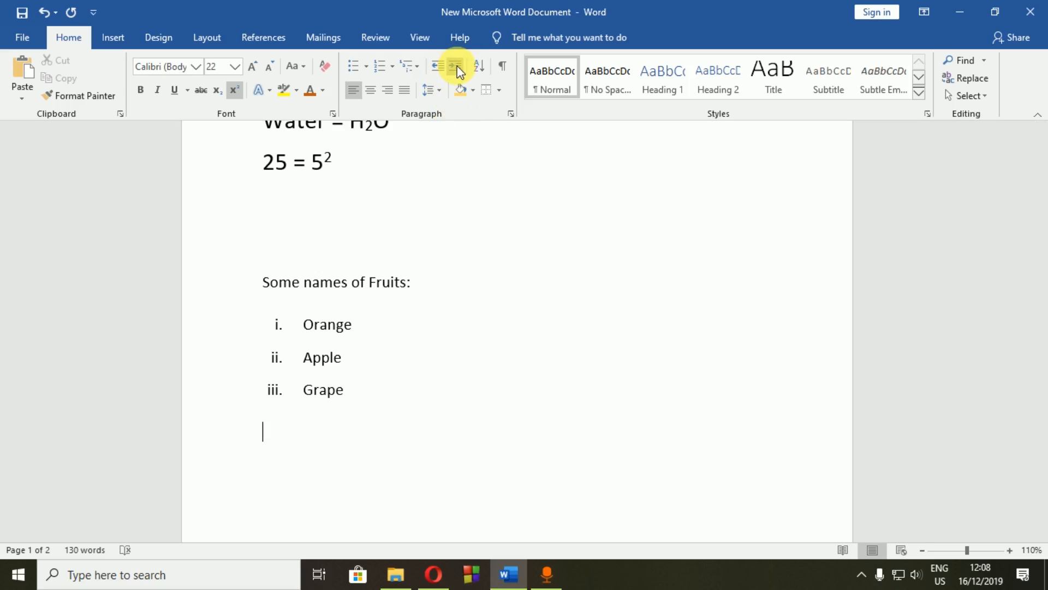
left_click(418, 66)
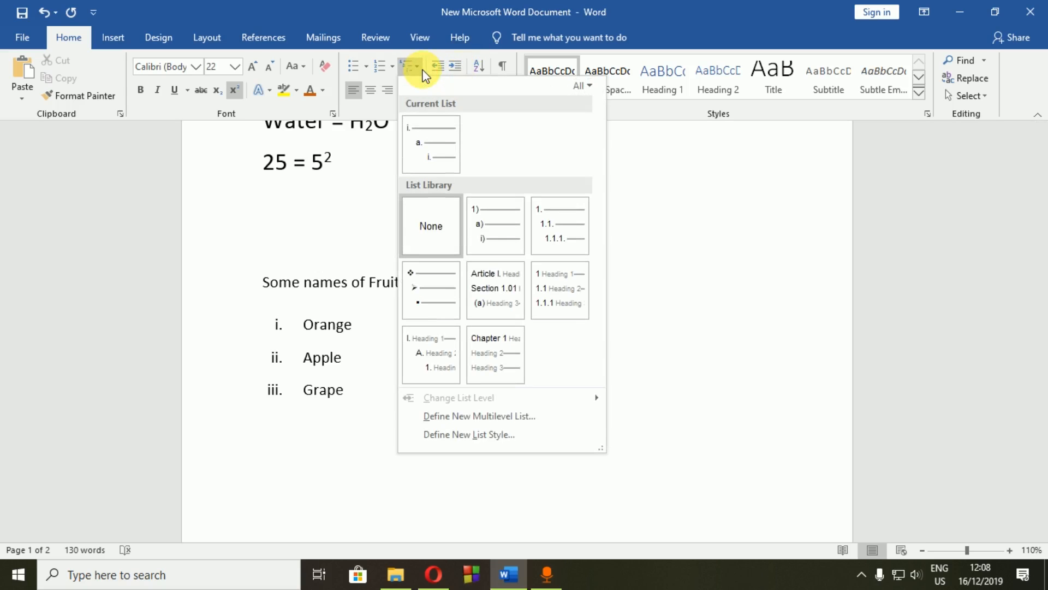
left_click(424, 75)
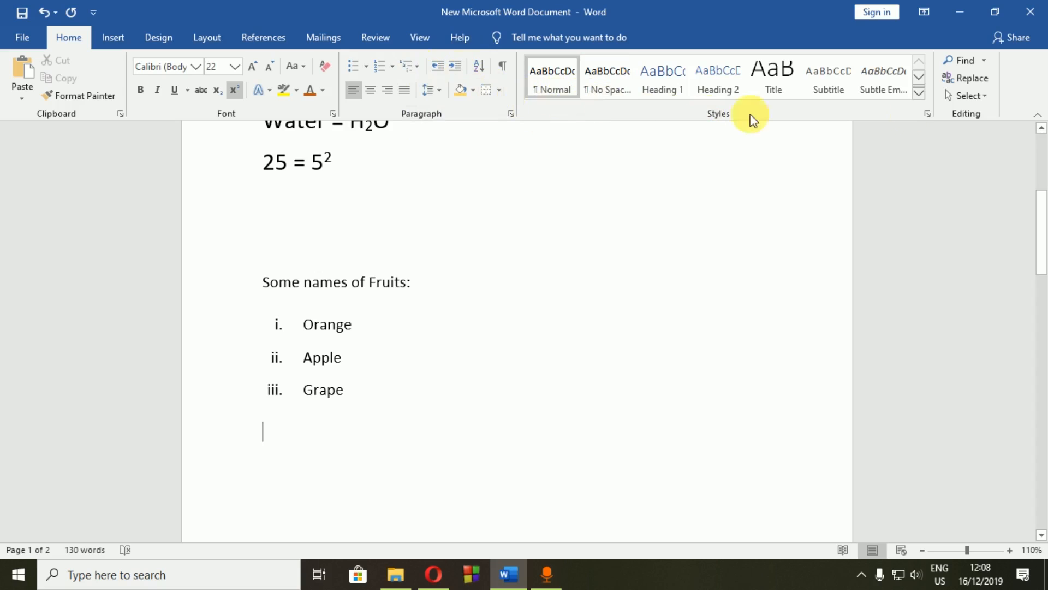
Step: Set up Find and Replace with the person's name from the "My name is" line as search text and another name as replacement
scroll(802, 358, "up", 5)
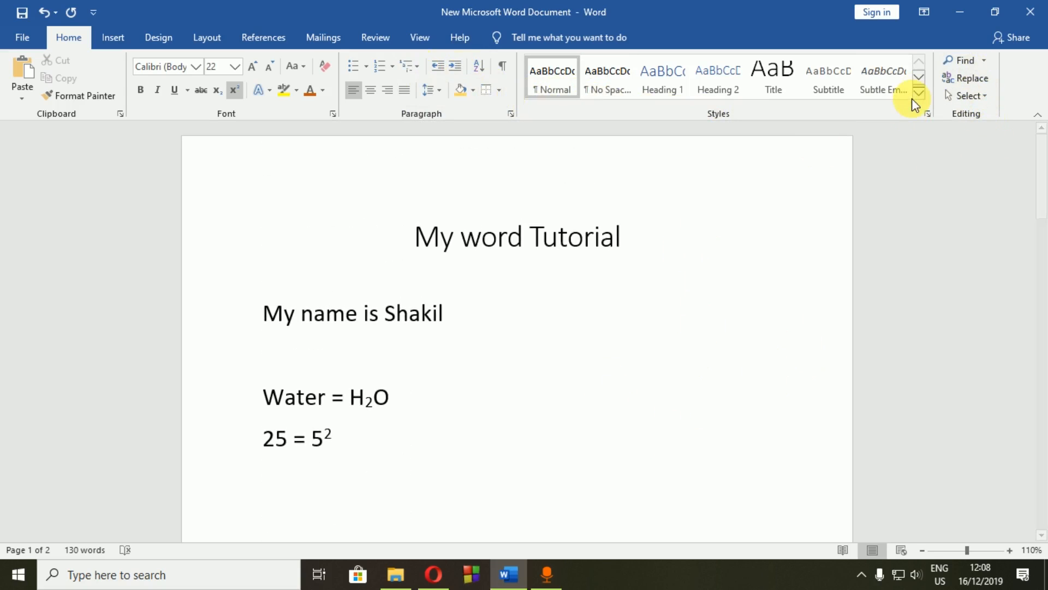
scroll(587, 423, "down", 3)
scroll(600, 368, "up", 3)
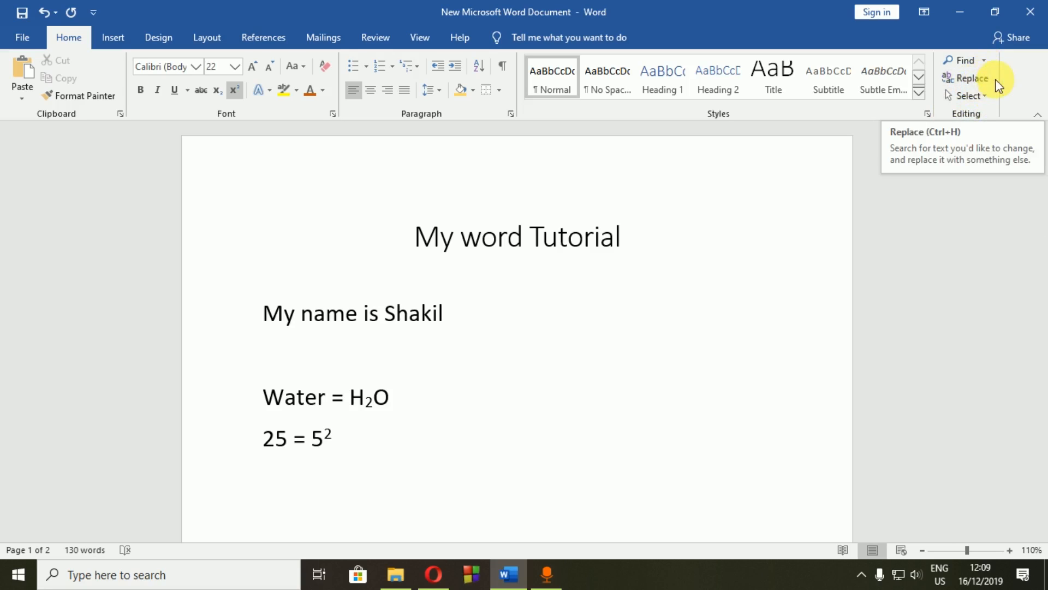
left_click(978, 79)
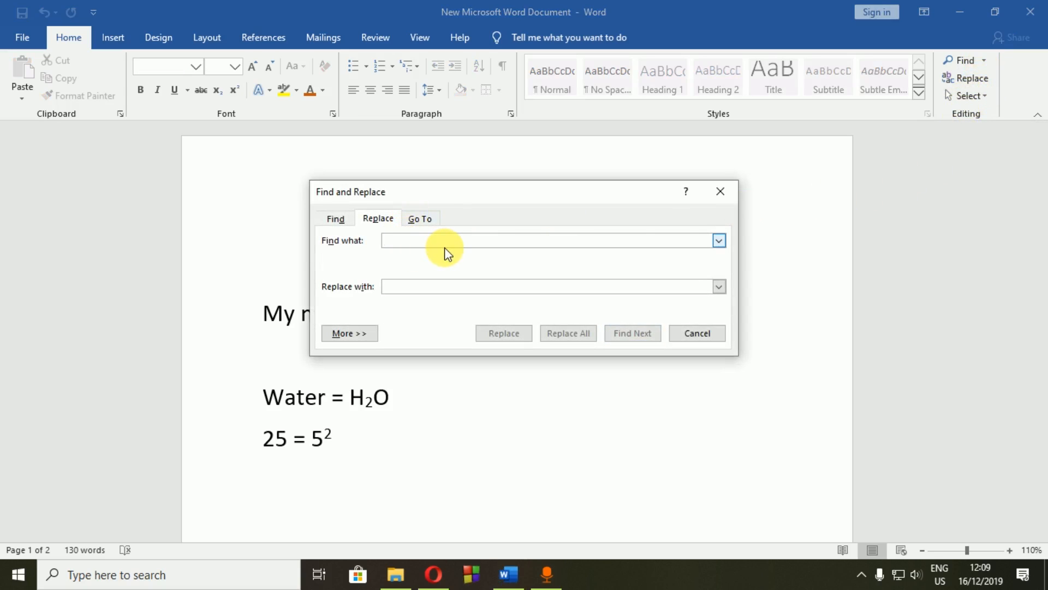
type("Shakil")
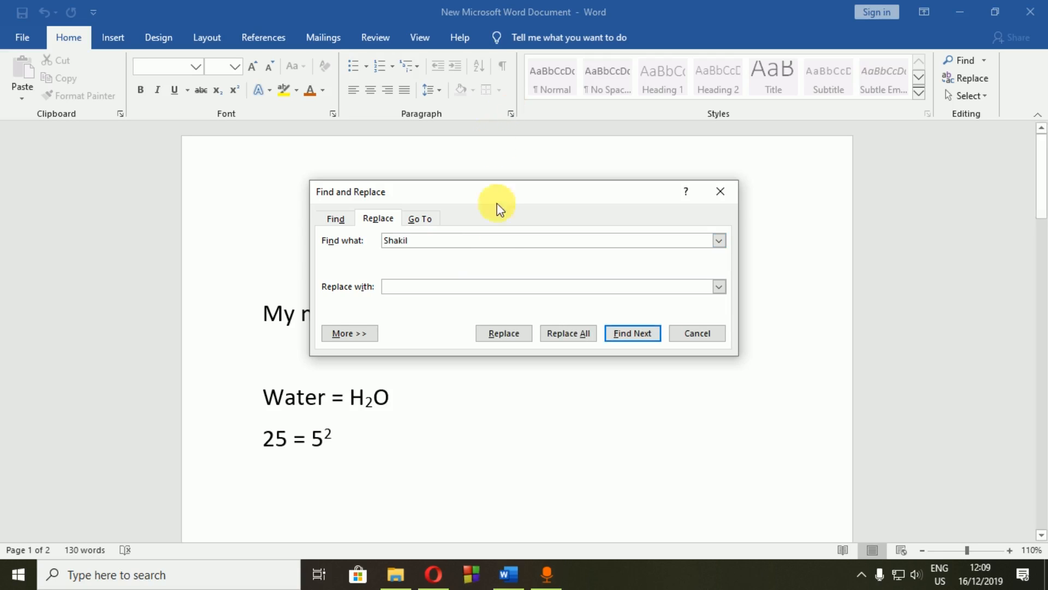
left_click(468, 288)
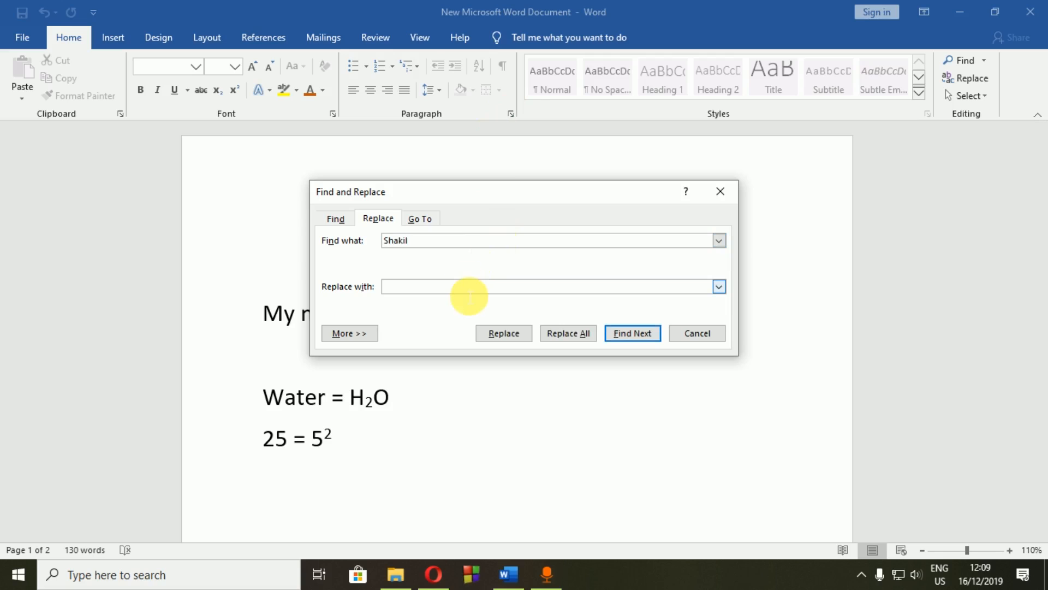
type("Ahmed")
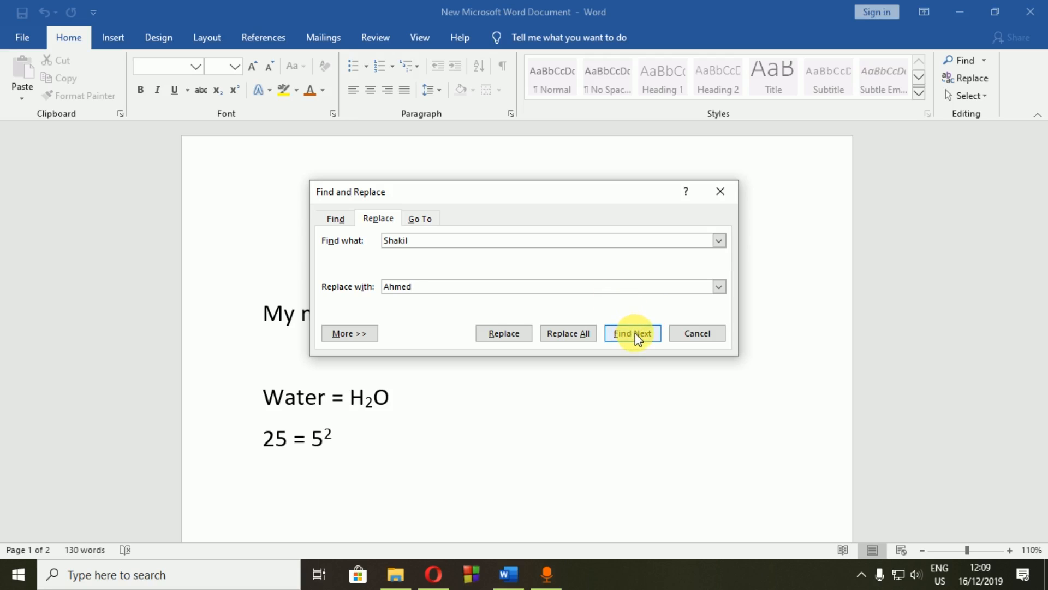
left_click_drag(423, 292, 340, 307)
left_click_drag(426, 245, 386, 268)
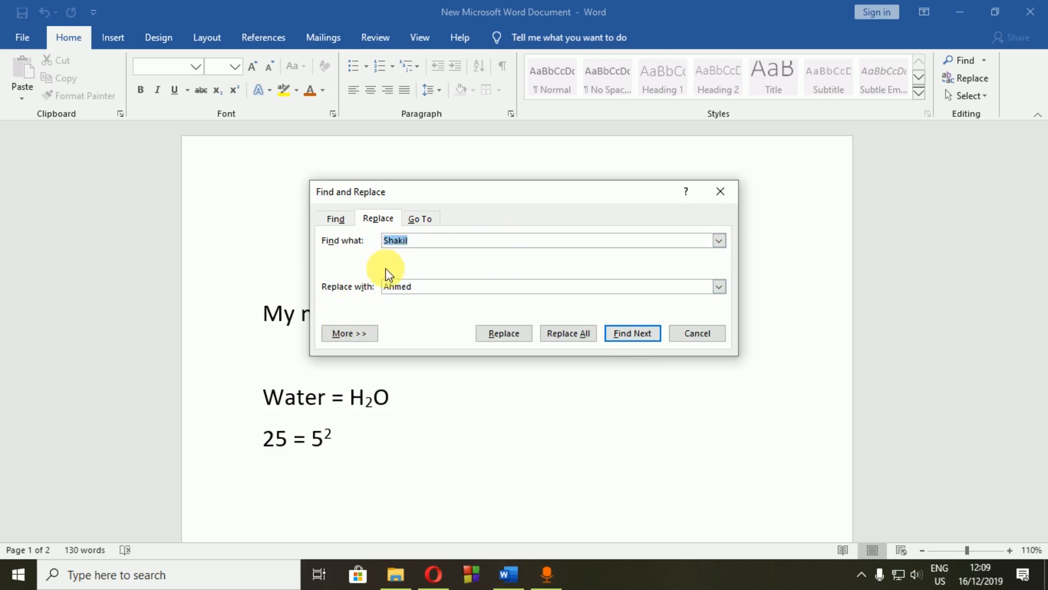
Step: Find the name in the "My name is" line, replace that occurrence, close Find and Replace and review the line
left_click(647, 336)
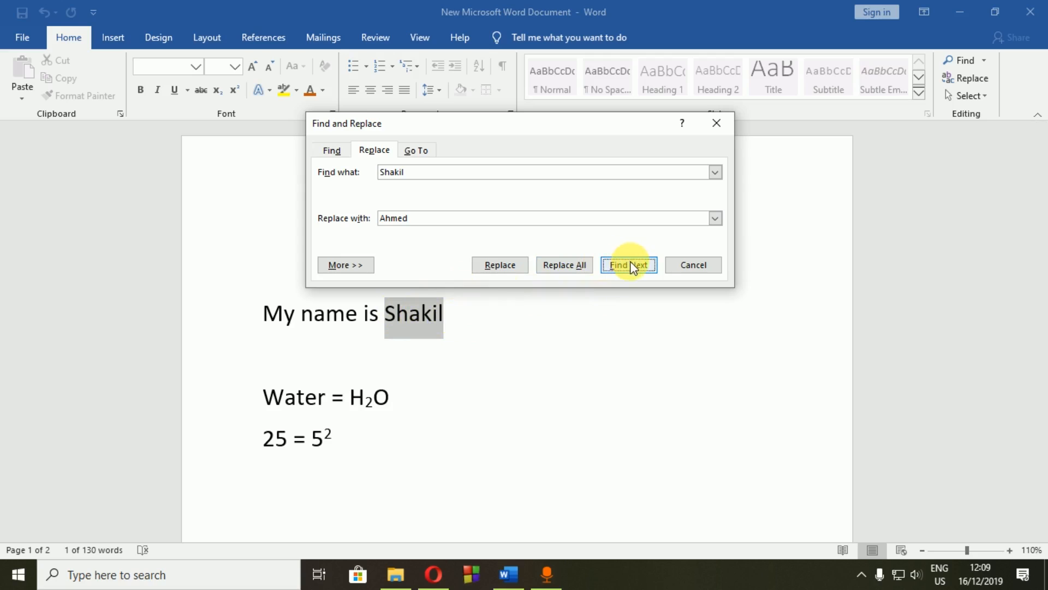
left_click(516, 266)
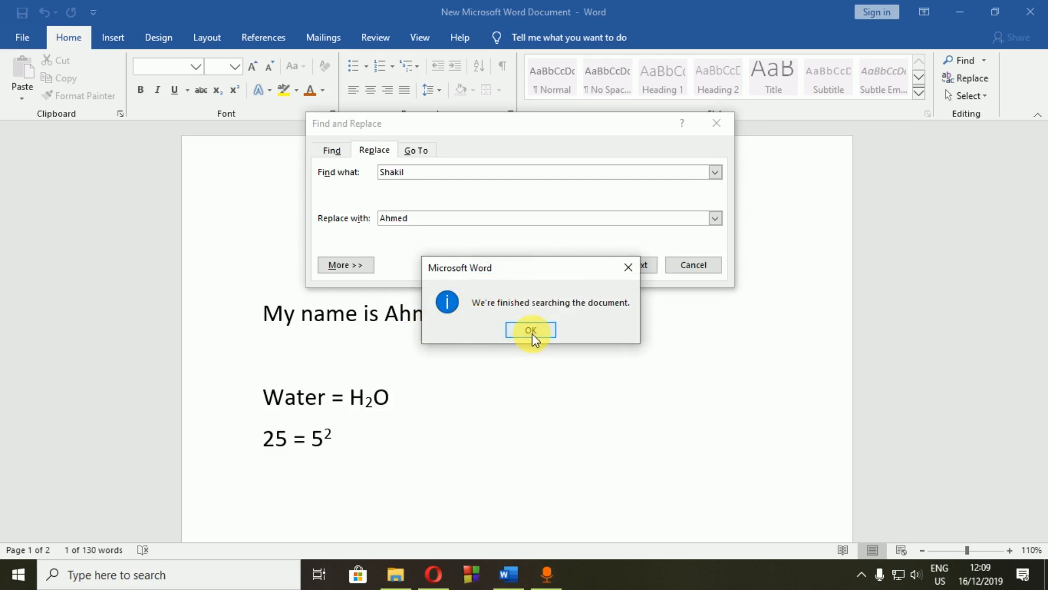
left_click(531, 330)
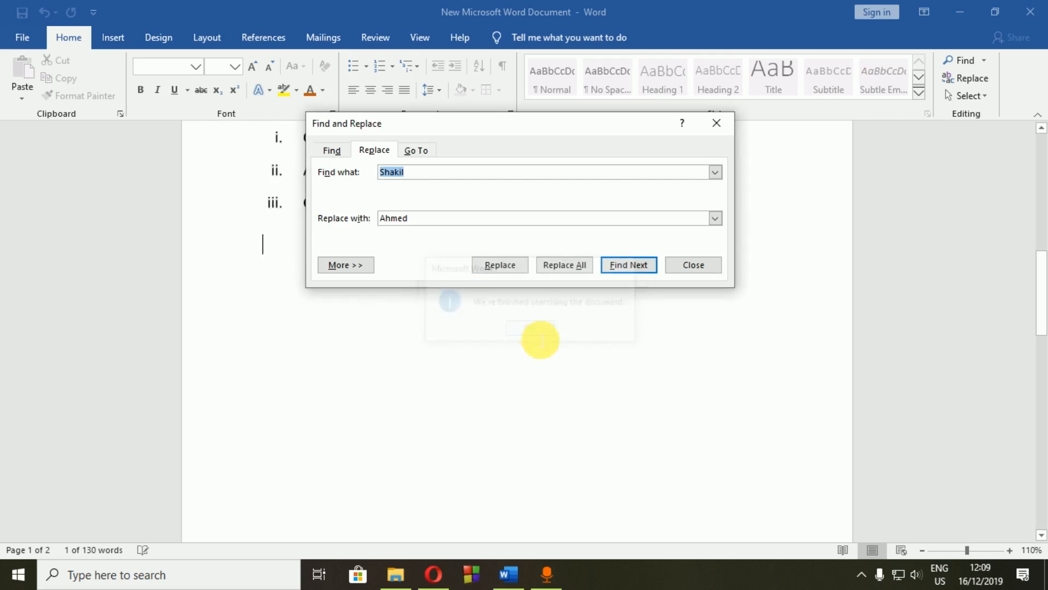
left_click(689, 266)
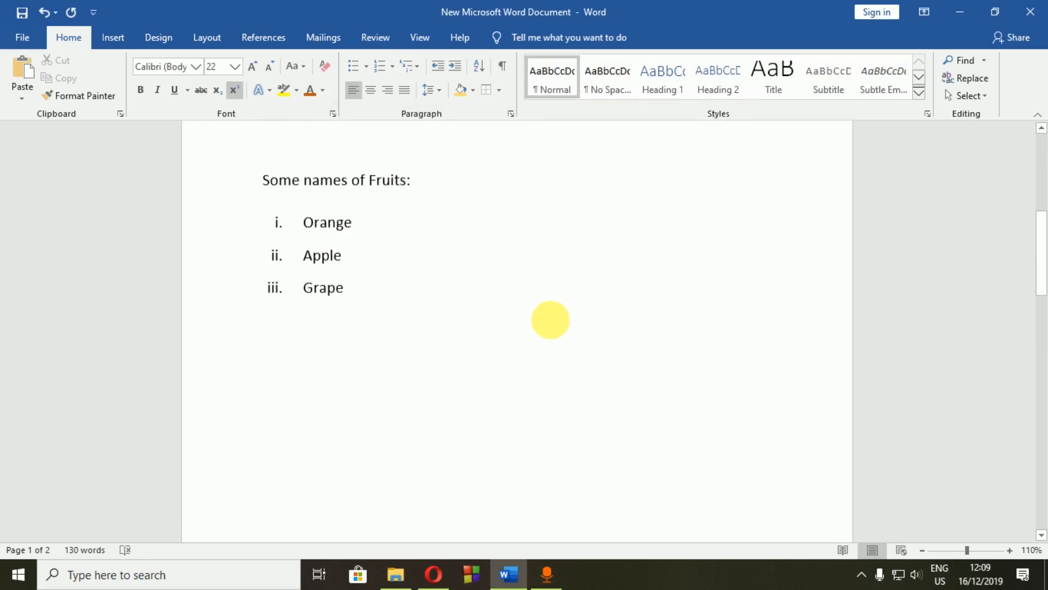
scroll(550, 319, "up", 5)
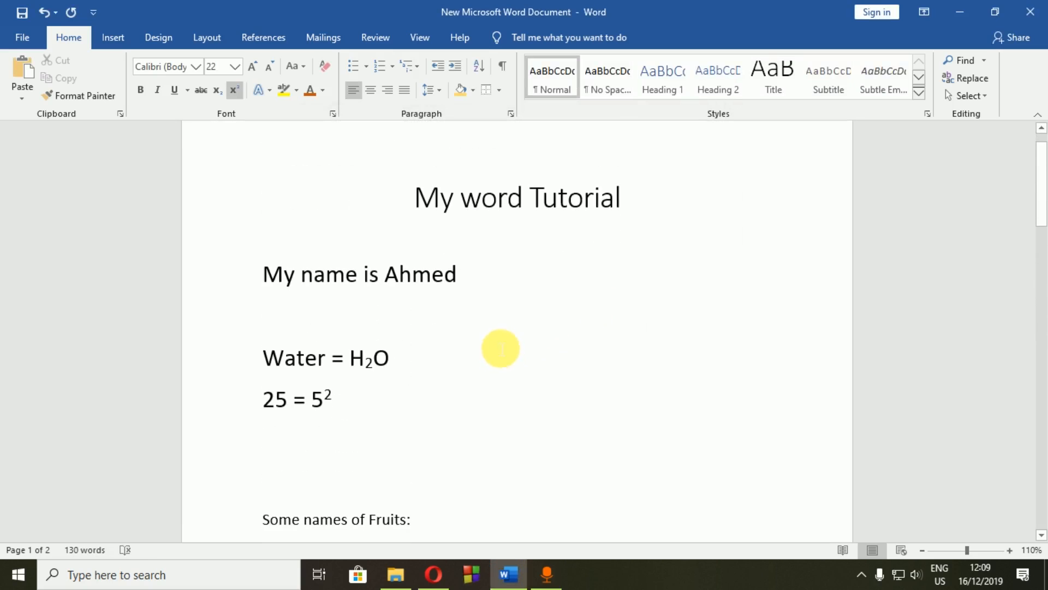
scroll(500, 349, "down", 2)
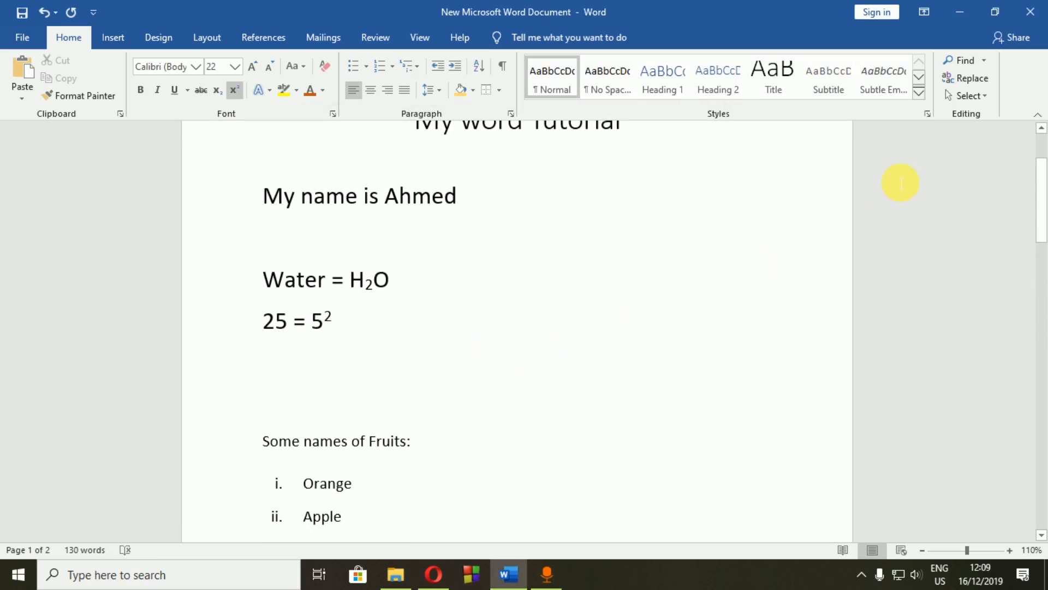
Step: Search the document for "Water" and go to the match in the "Water = H2O" line
left_click(964, 61)
scroll(497, 191, "down", 2)
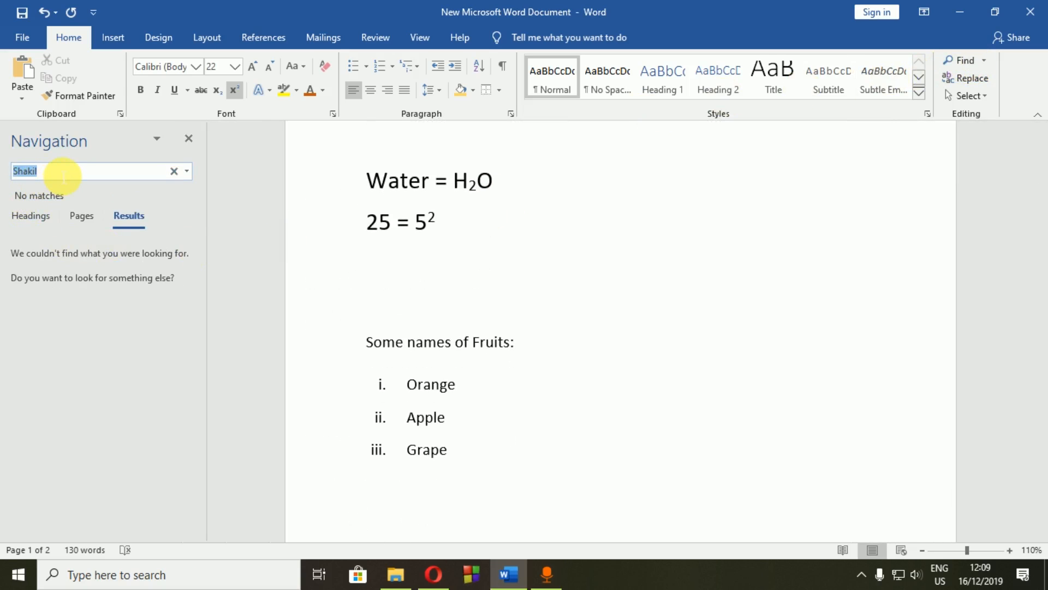
key("BackSpace")
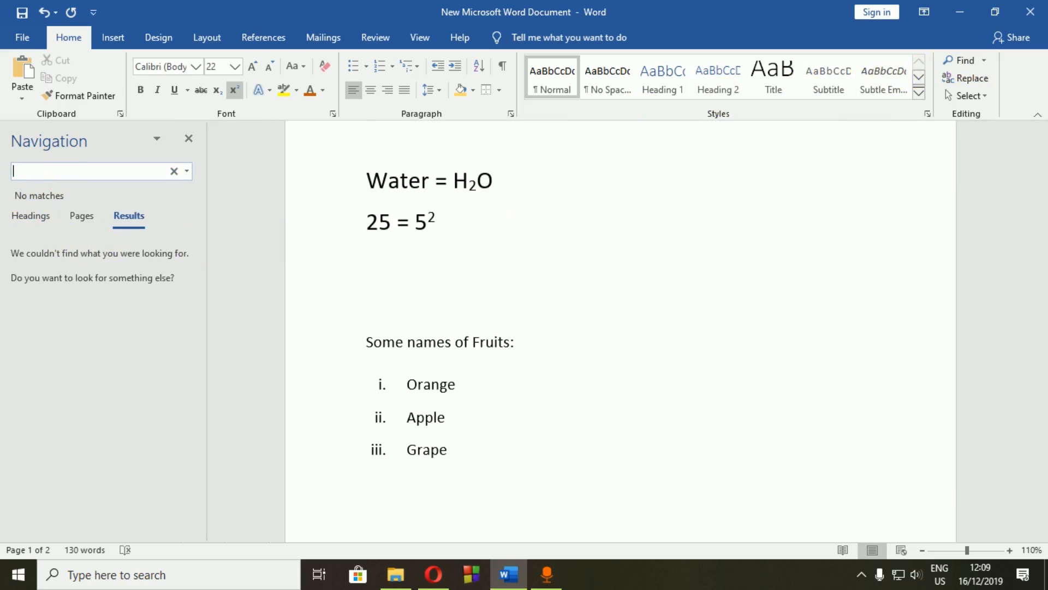
type("Water")
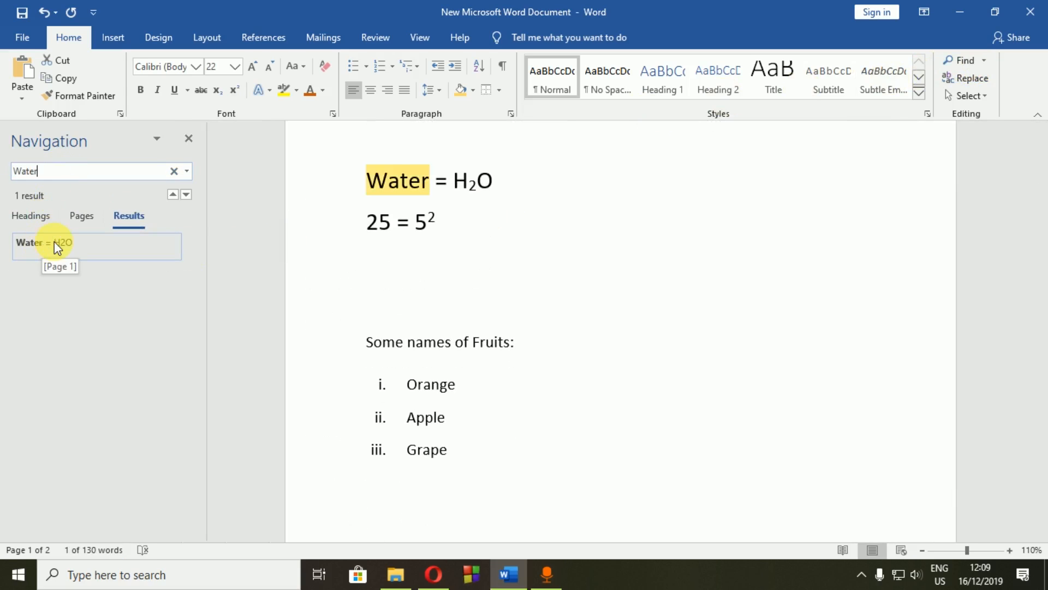
left_click(63, 242)
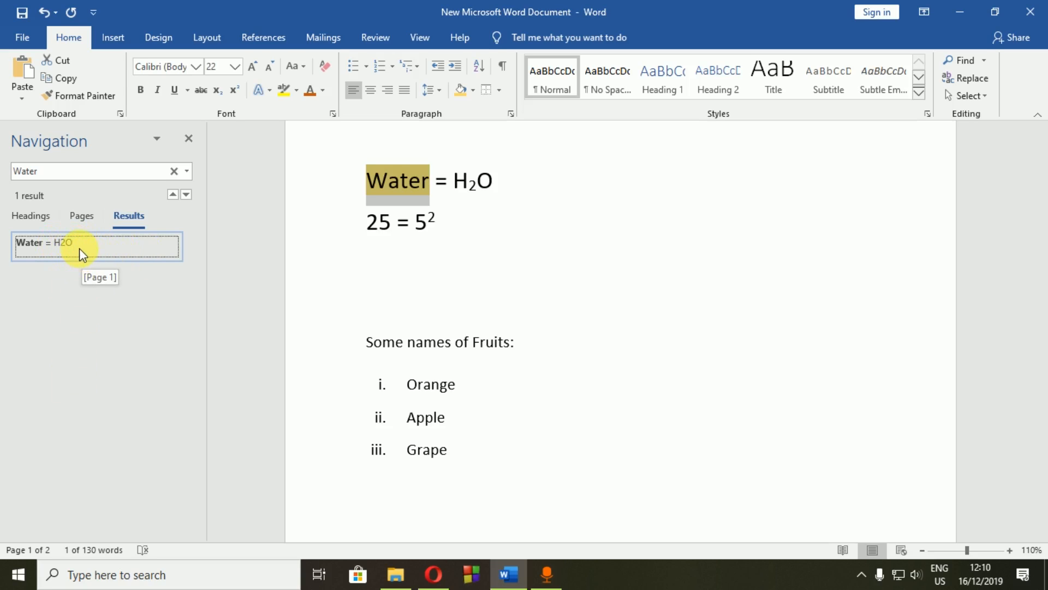
Step: Try clearing the formatting on the blank line above the "Some names of Fruits:" heading, and undo it
left_click(484, 297)
scroll(608, 260, "up", 4)
scroll(608, 268, "down", 5)
scroll(595, 265, "down", 4)
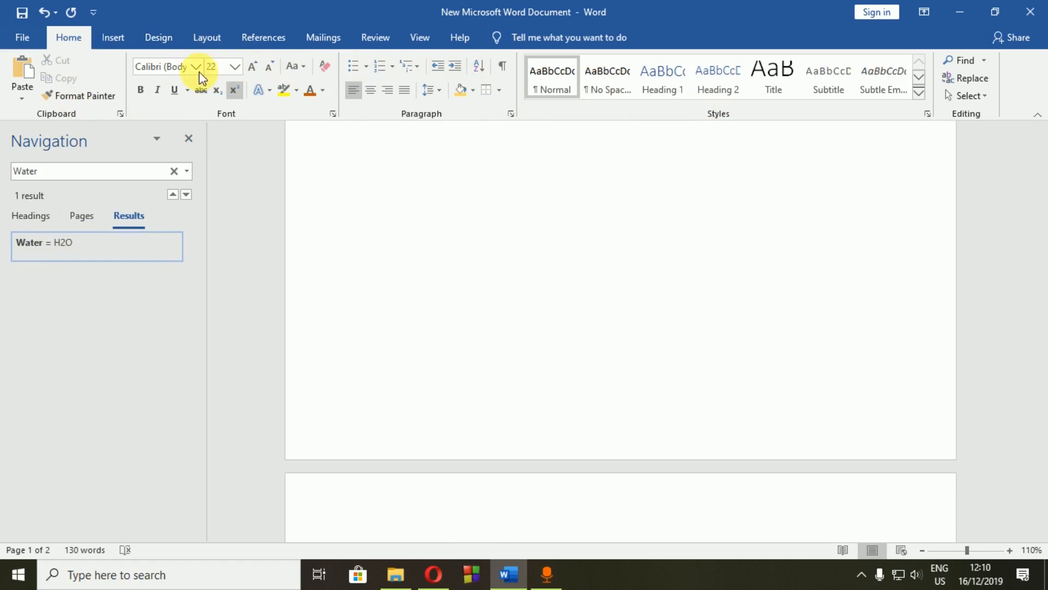
scroll(562, 346, "up", 10)
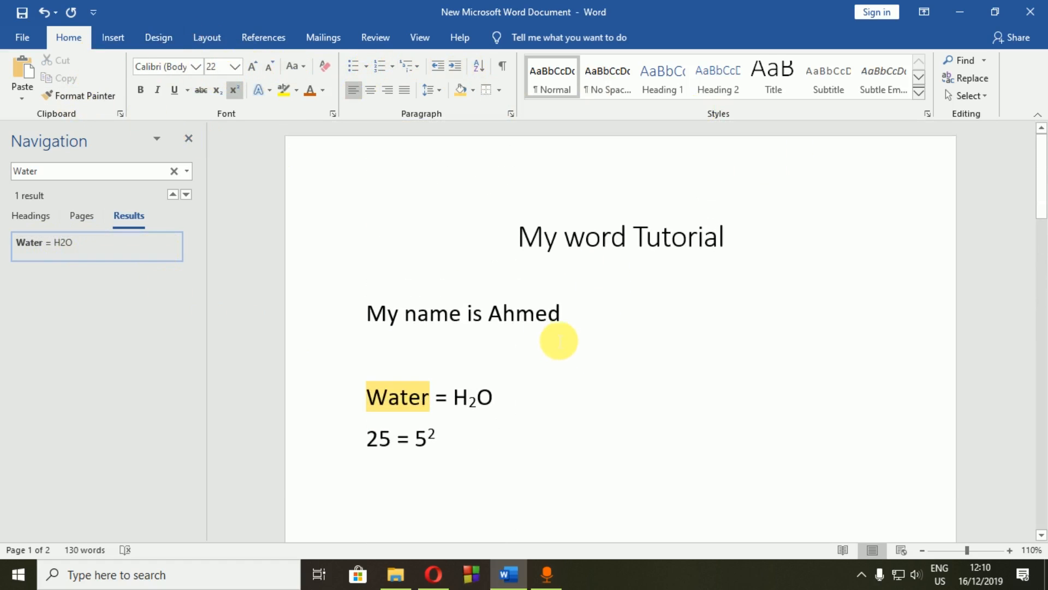
left_click(326, 70)
scroll(382, 203, "down", 1)
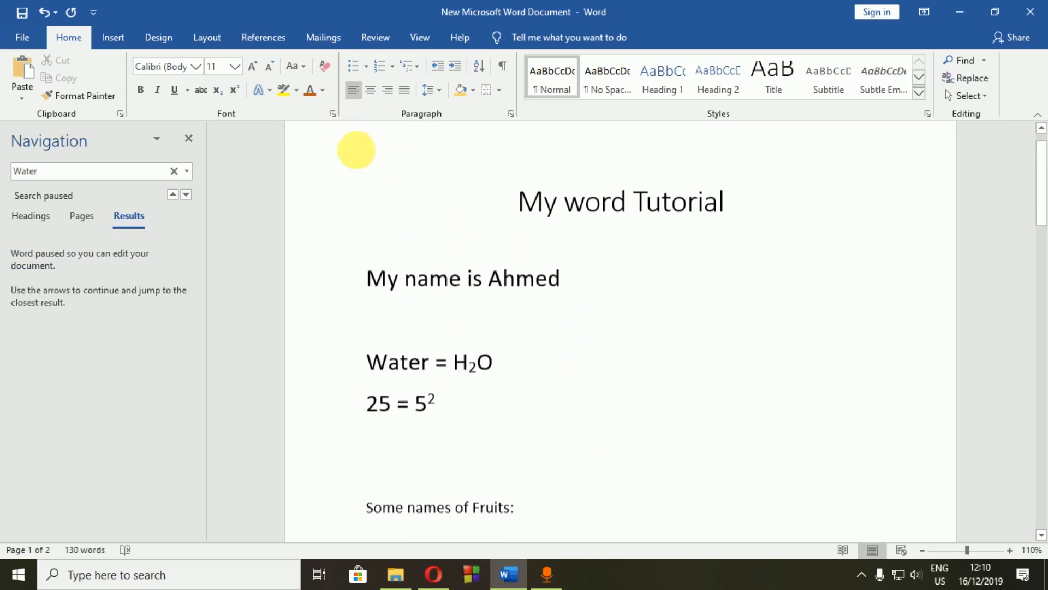
scroll(498, 386, "down", 4)
scroll(446, 289, "up", 2)
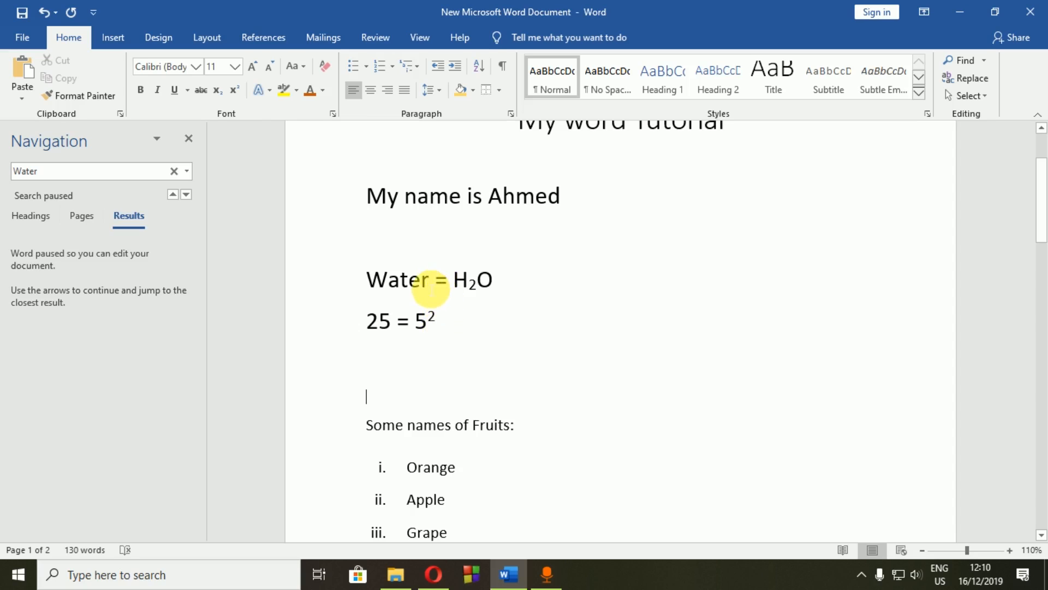
key("ctrl+z")
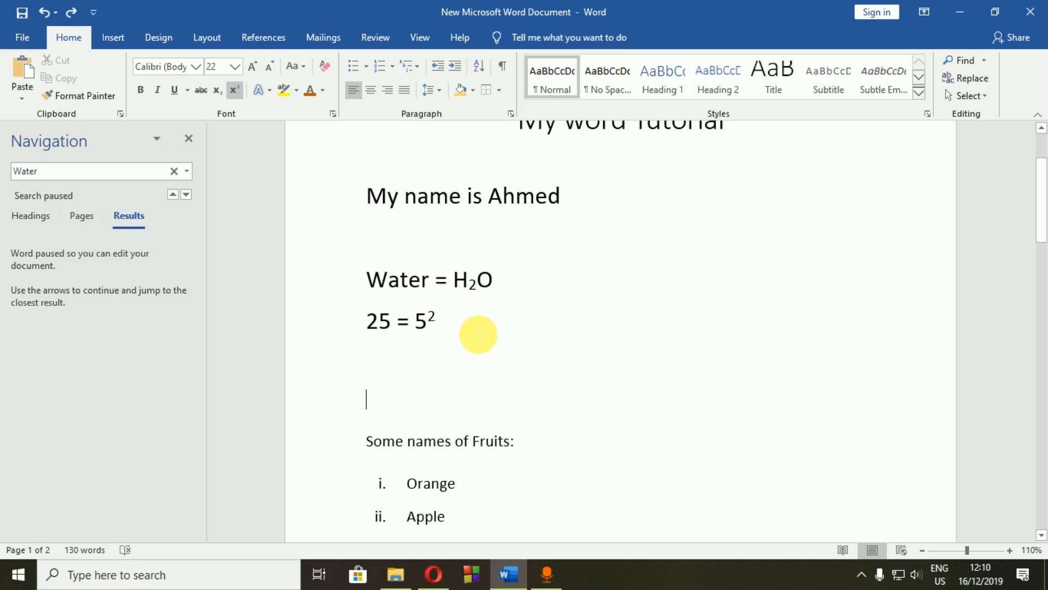
Step: Undo the name replacement in the "My name is" line and clear all formatting from the restored name
key("ctrl+z")
scroll(524, 359, "down", 10)
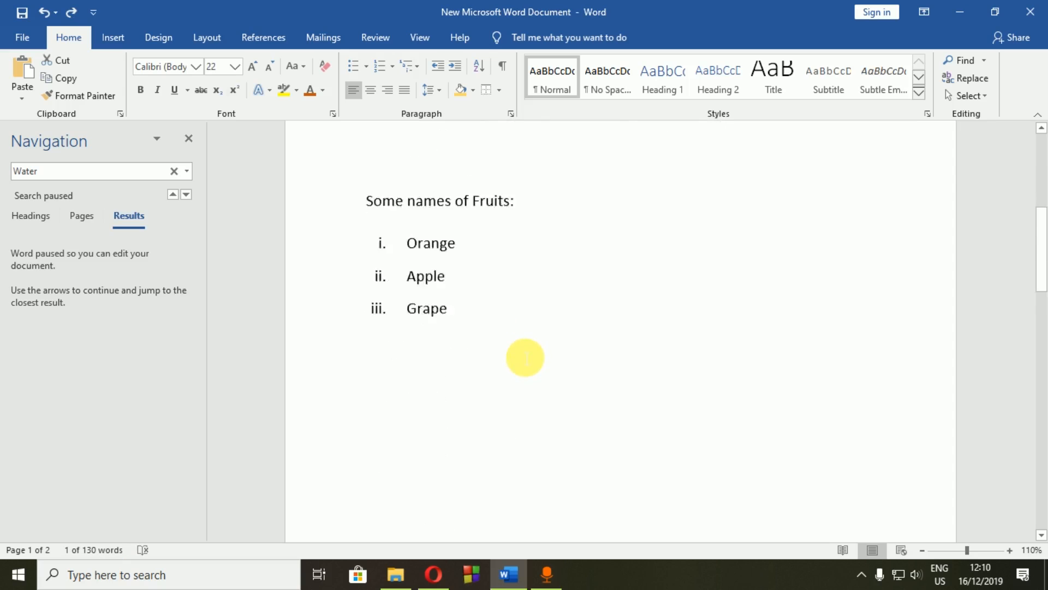
scroll(516, 341, "up", 1)
left_click(326, 67)
scroll(492, 250, "down", 2)
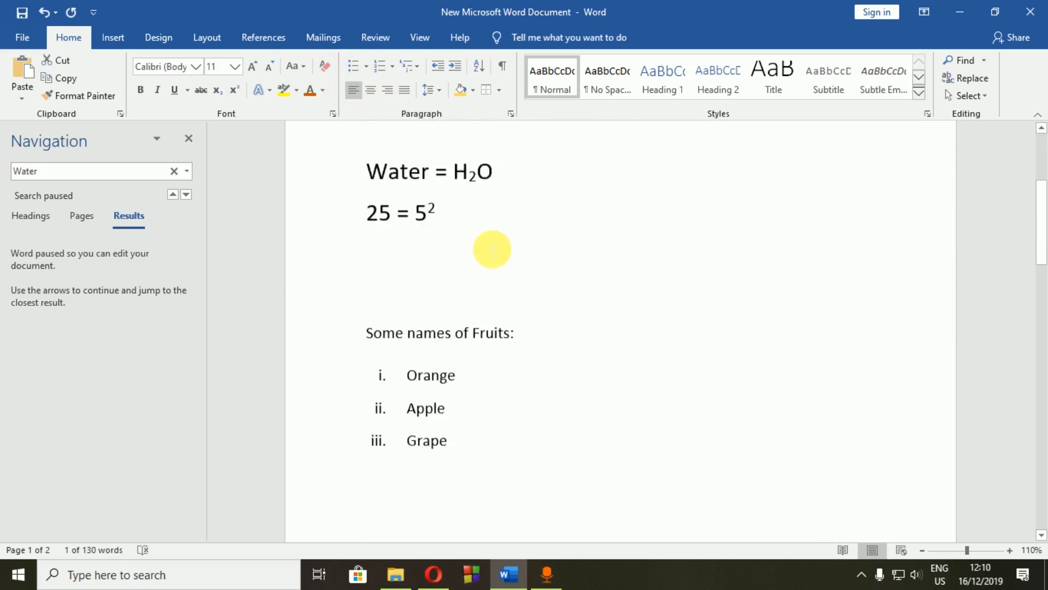
scroll(493, 254, "up", 5)
left_click(532, 329)
double_click(532, 324)
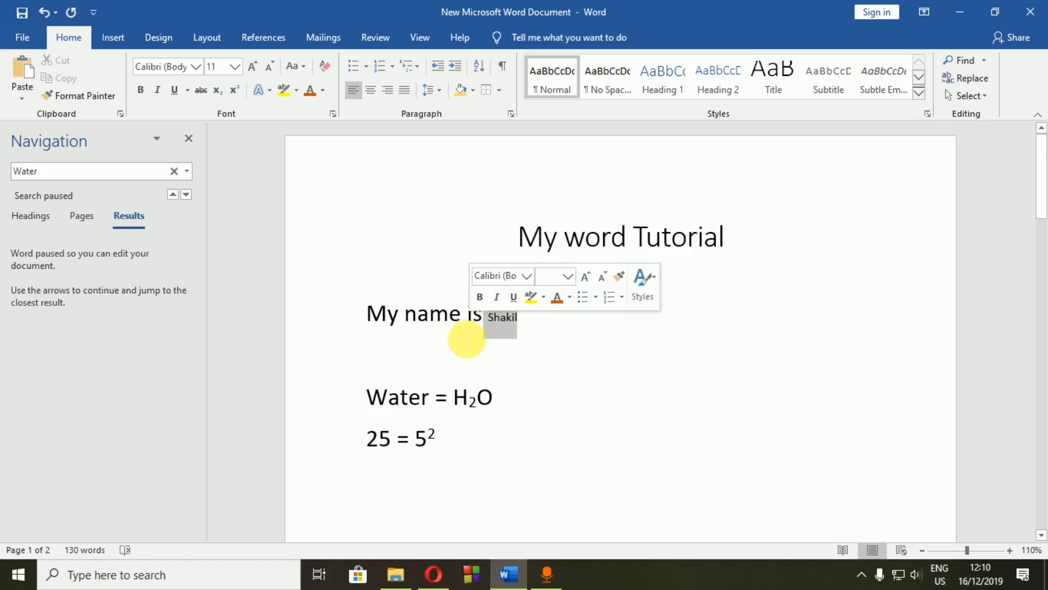
Step: Clear all formatting, including the subscript, from the "Water = H2O" line
left_click(521, 357)
left_click_drag(515, 407, 371, 402)
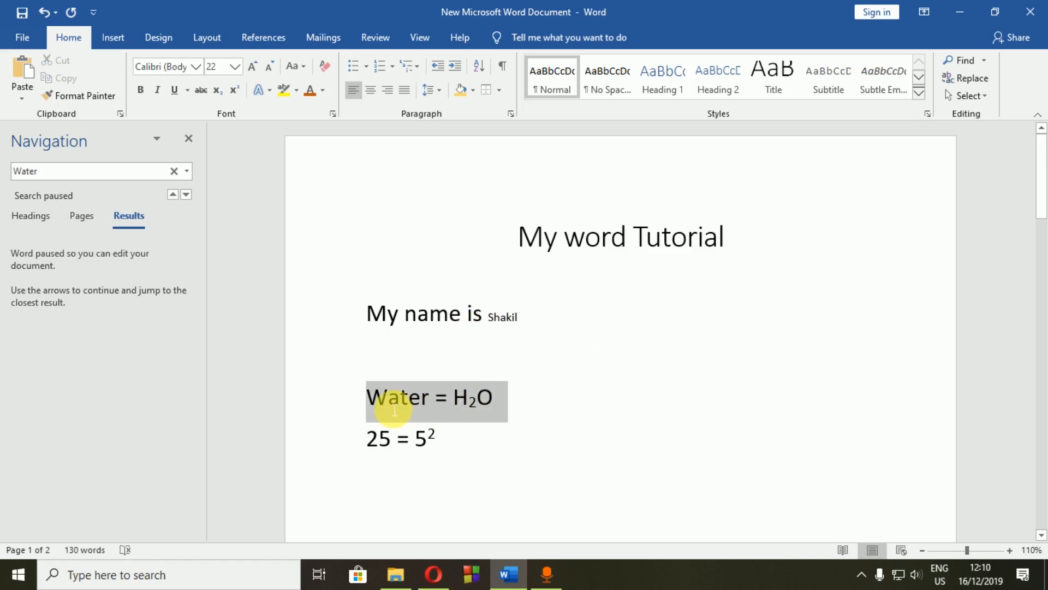
left_click(325, 66)
left_click(473, 424)
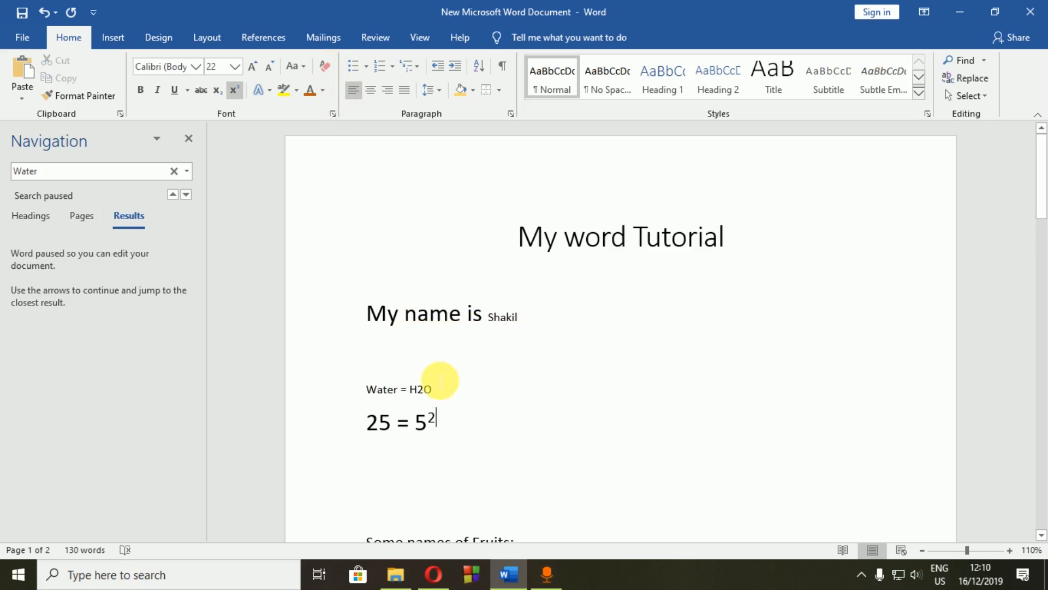
left_click_drag(441, 391, 365, 390)
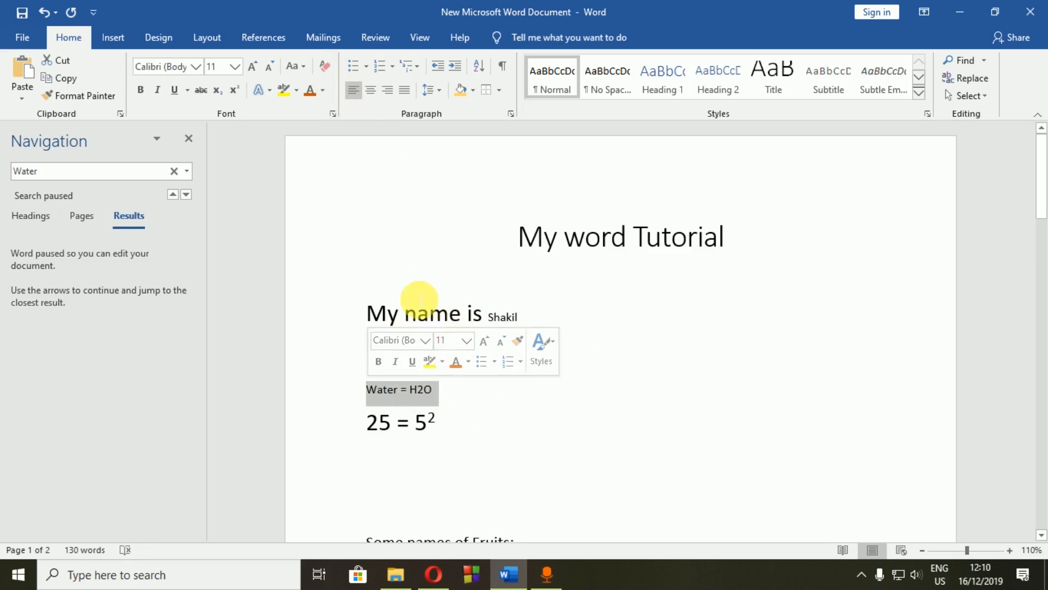
left_click(441, 403)
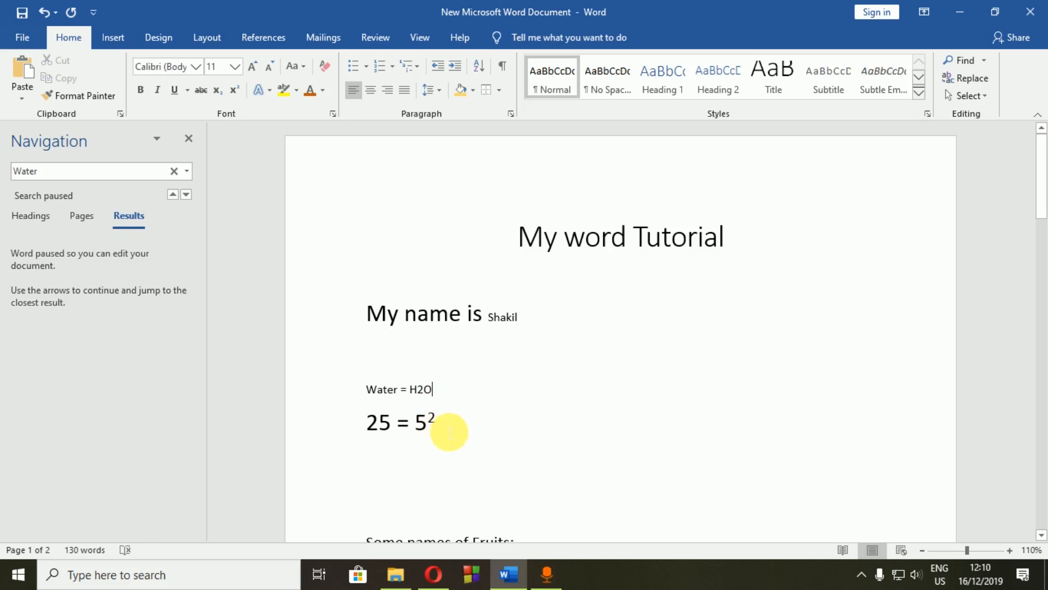
left_click_drag(444, 428, 367, 428)
left_click_drag(441, 391, 361, 390)
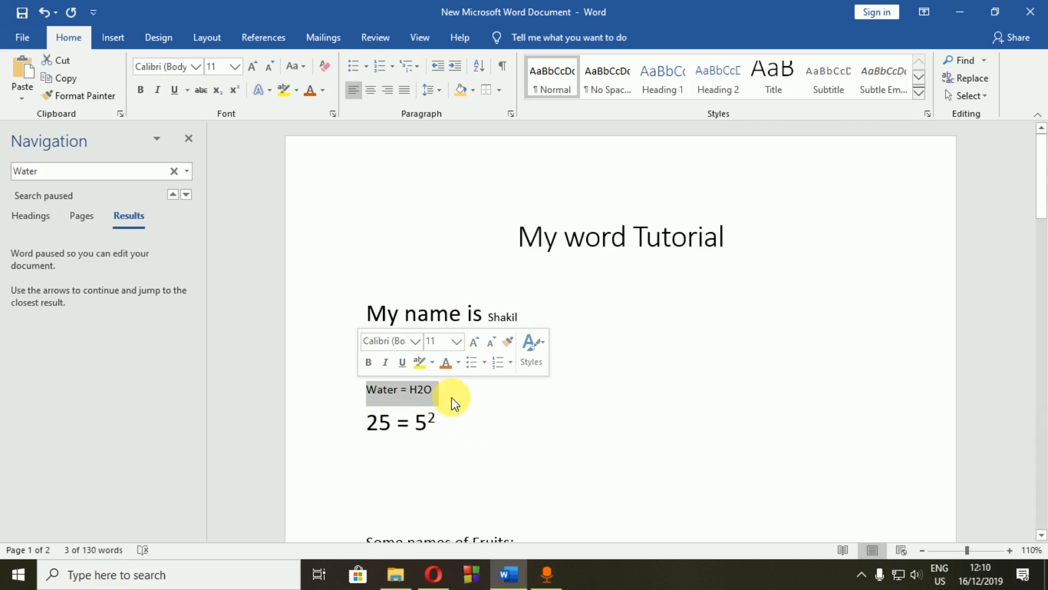
scroll(490, 415, "down", 2)
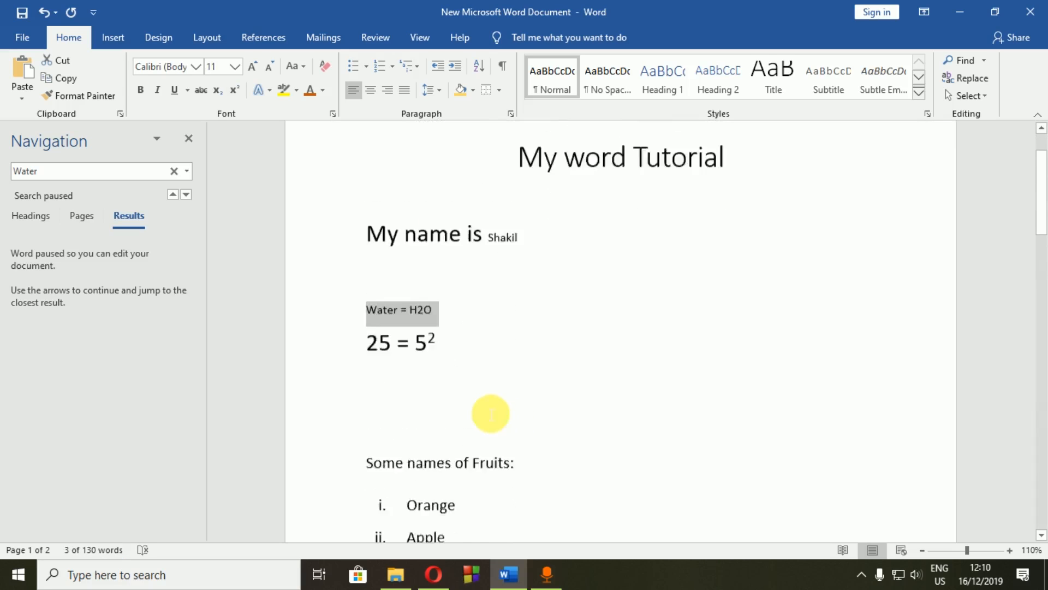
scroll(486, 412, "up", 2)
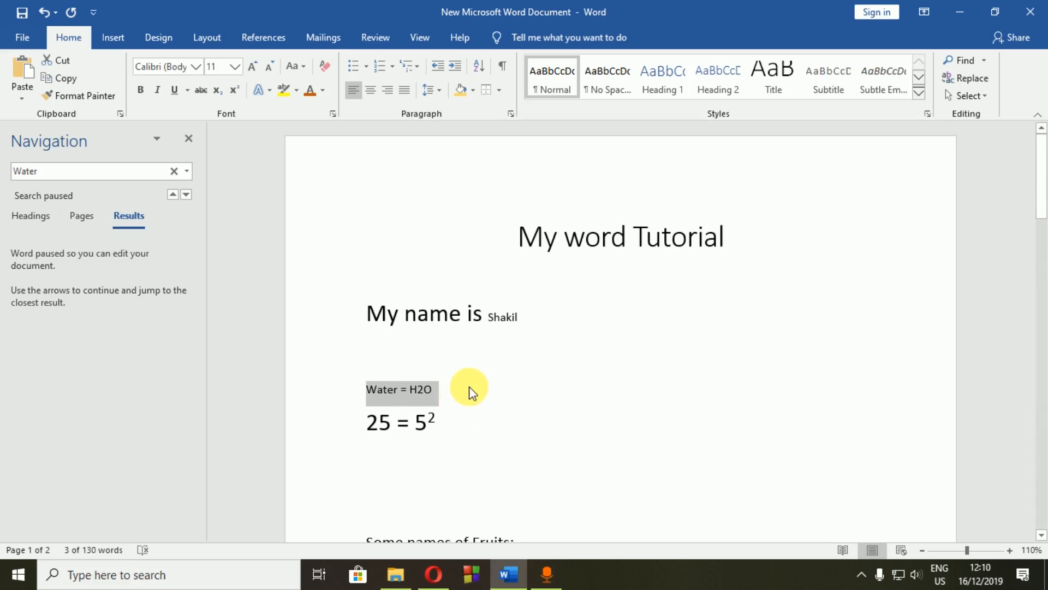
scroll(476, 377, "down", 5)
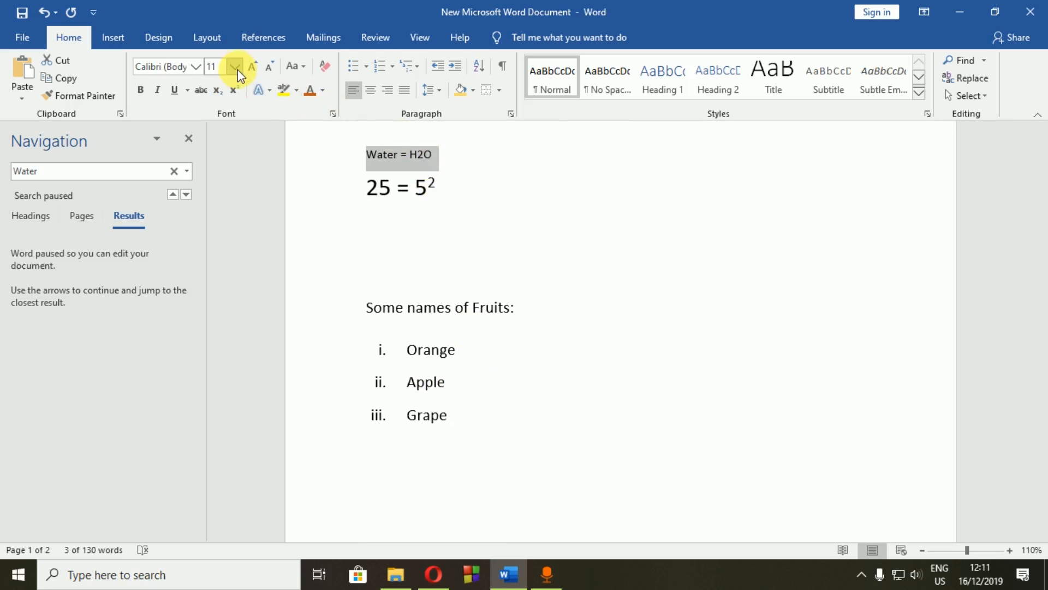
Step: Clear the text formatting of the yellow-highlighted words "Lorem ipsum" at the start of the page 2 paragraph
scroll(469, 434, "down", 10)
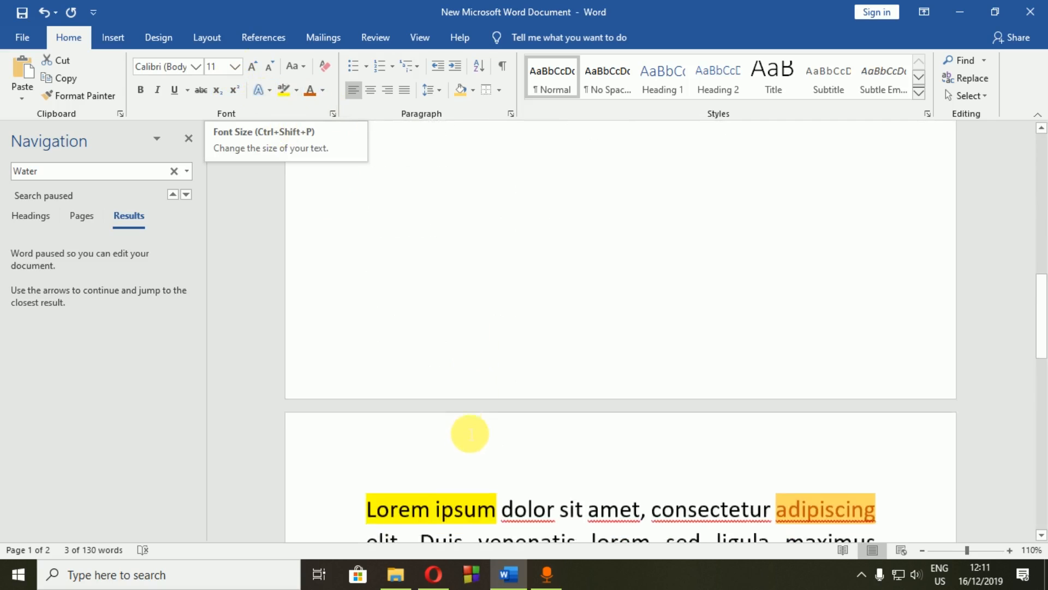
scroll(469, 434, "down", 7)
scroll(480, 355, "up", 4)
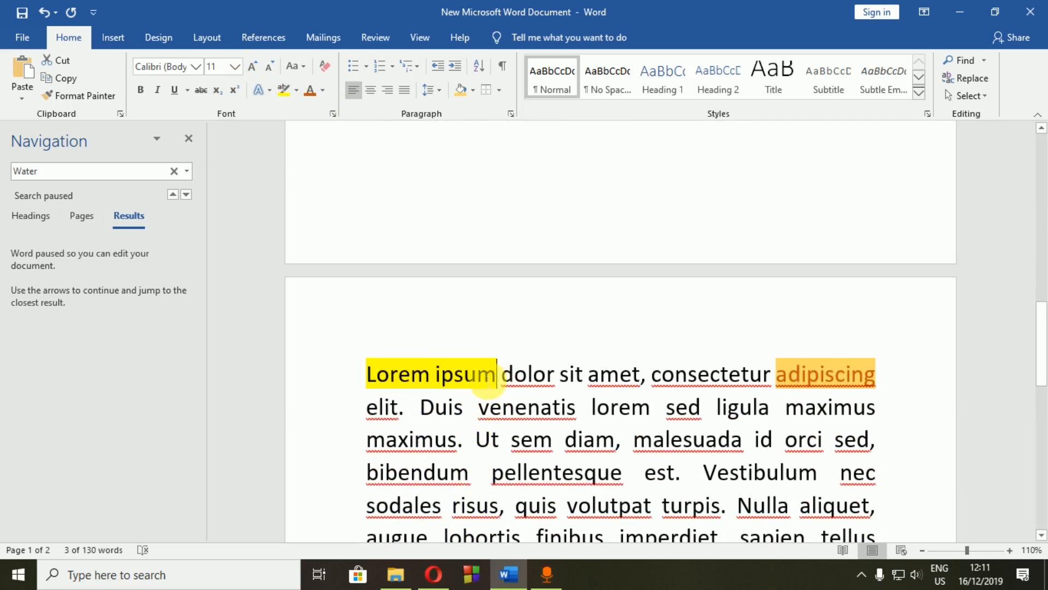
left_click_drag(497, 375, 367, 375)
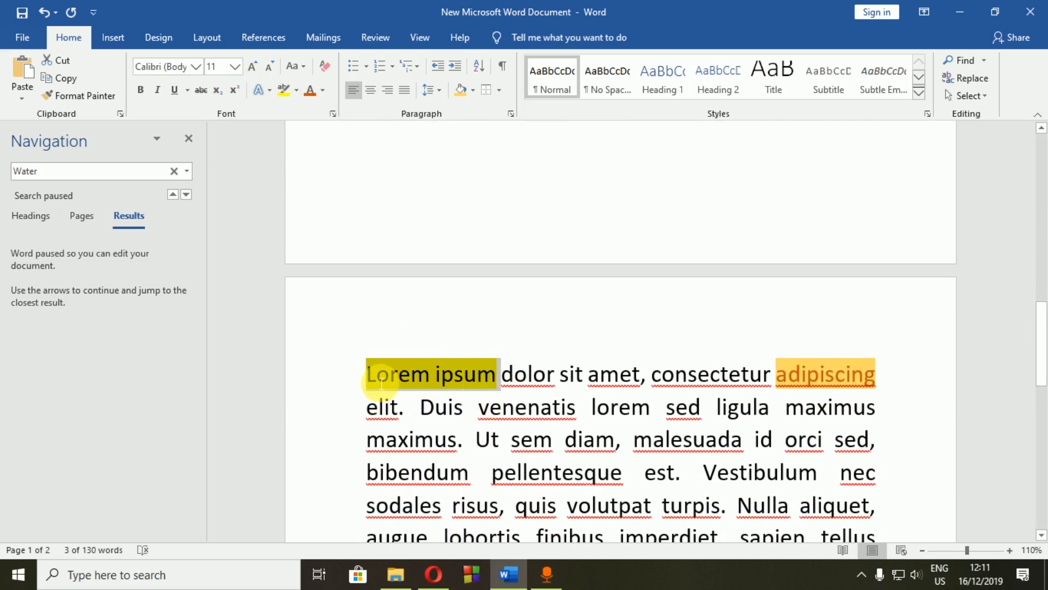
left_click(325, 66)
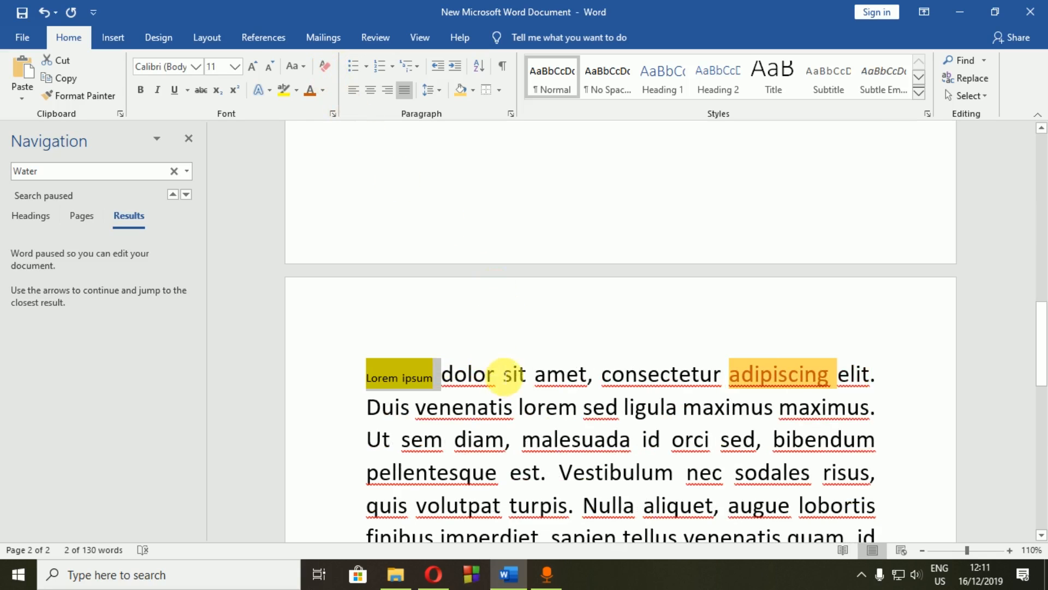
left_click(495, 374)
left_click_drag(443, 381, 388, 382)
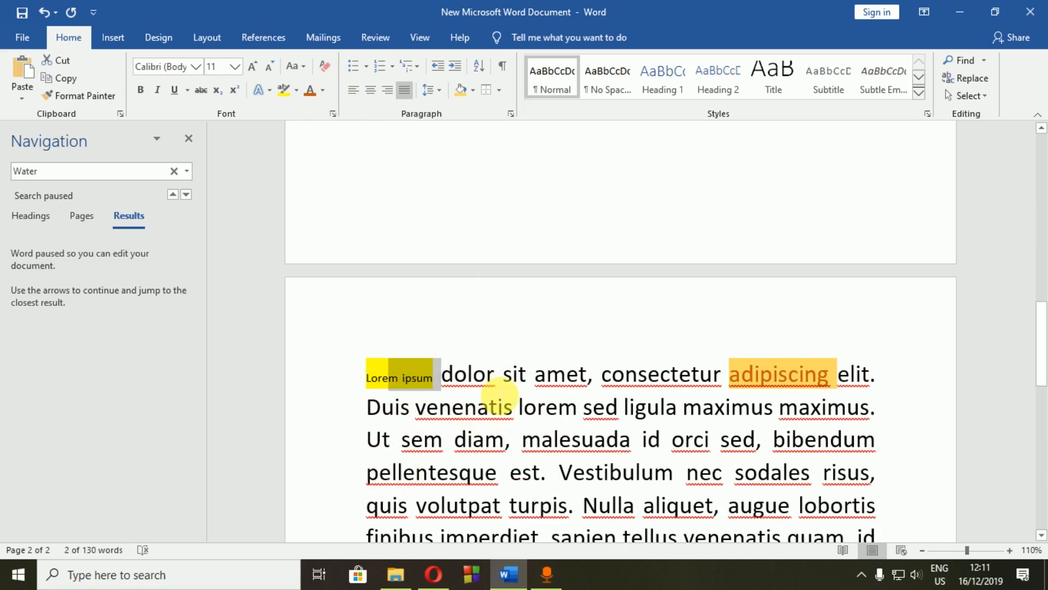
left_click(497, 381)
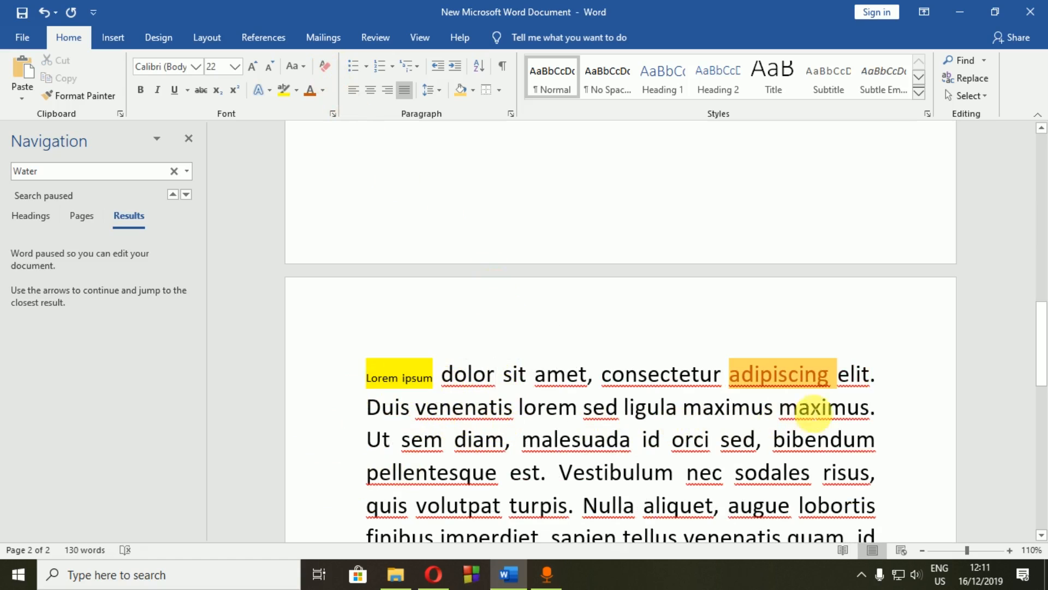
Step: Close the Navigation search results and return to the "My word Tutorial" title at the start of the document
scroll(713, 421, "down", 2)
scroll(723, 415, "up", 2)
scroll(723, 415, "up", 3)
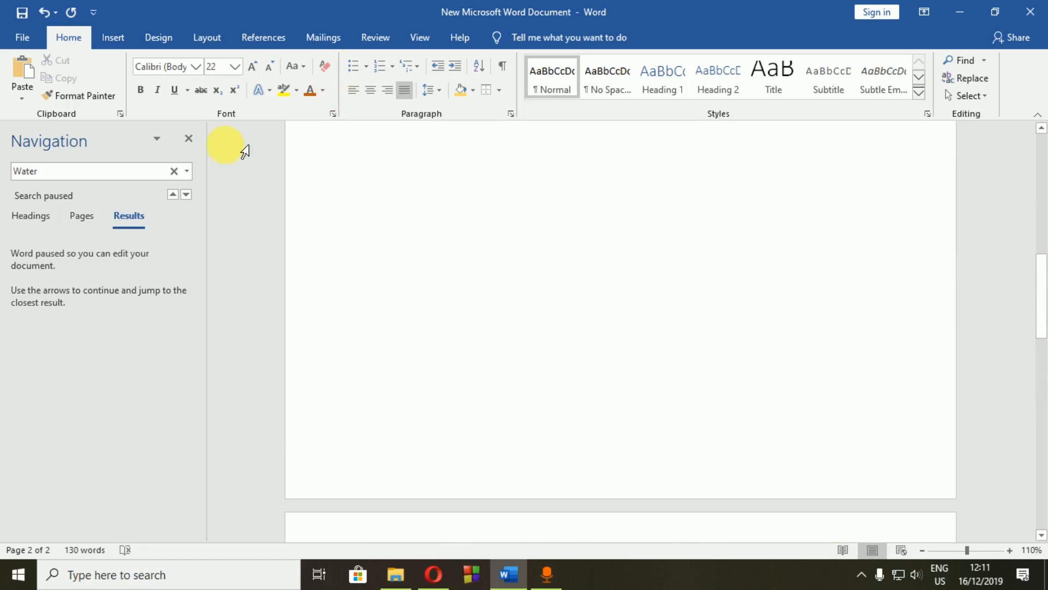
left_click(188, 138)
scroll(593, 322, "up", 5)
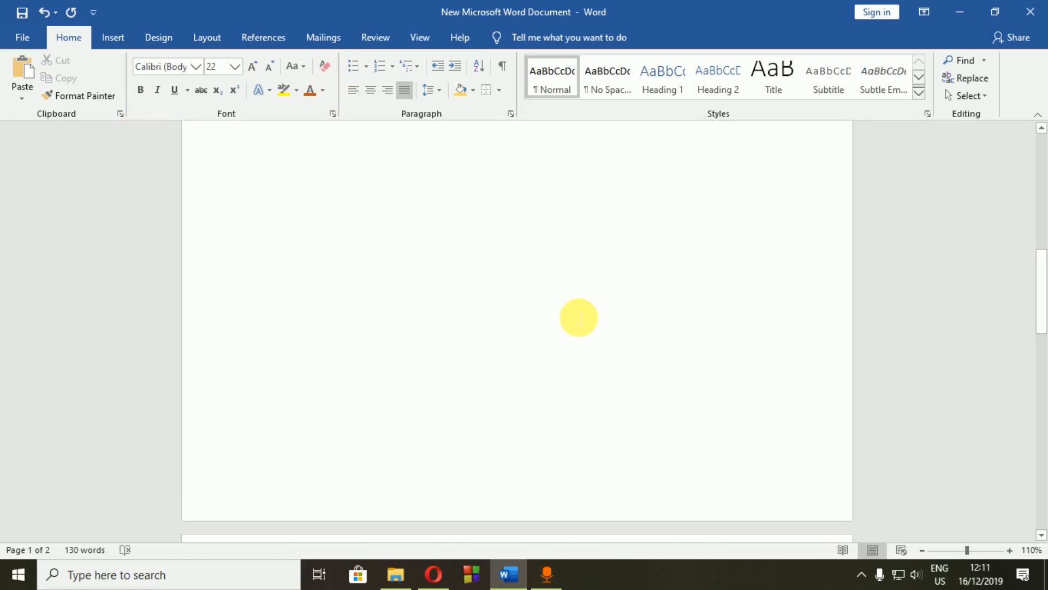
scroll(593, 324, "down", 5)
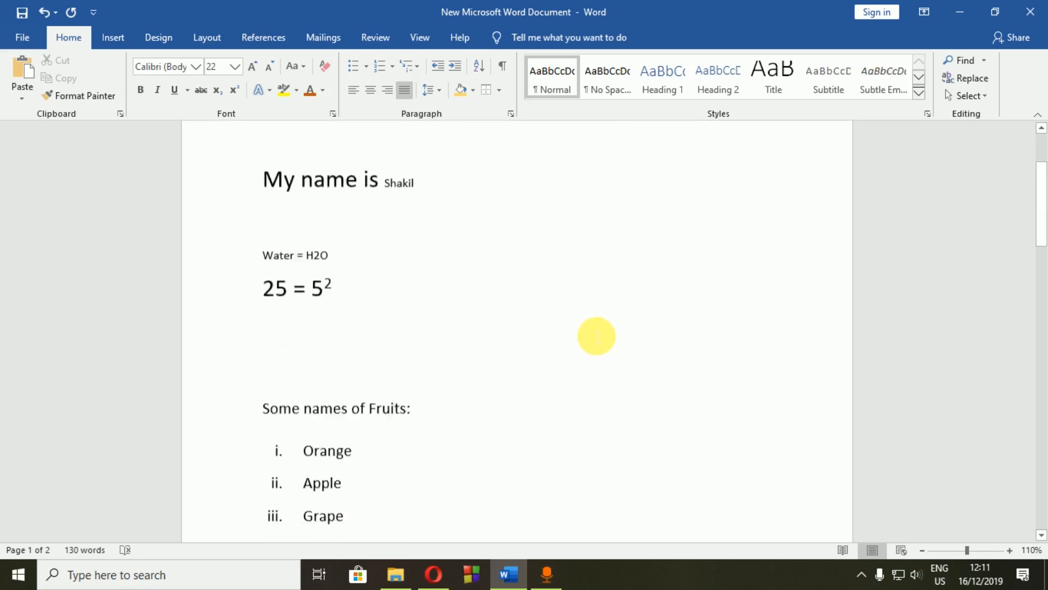
scroll(597, 336, "up", 5)
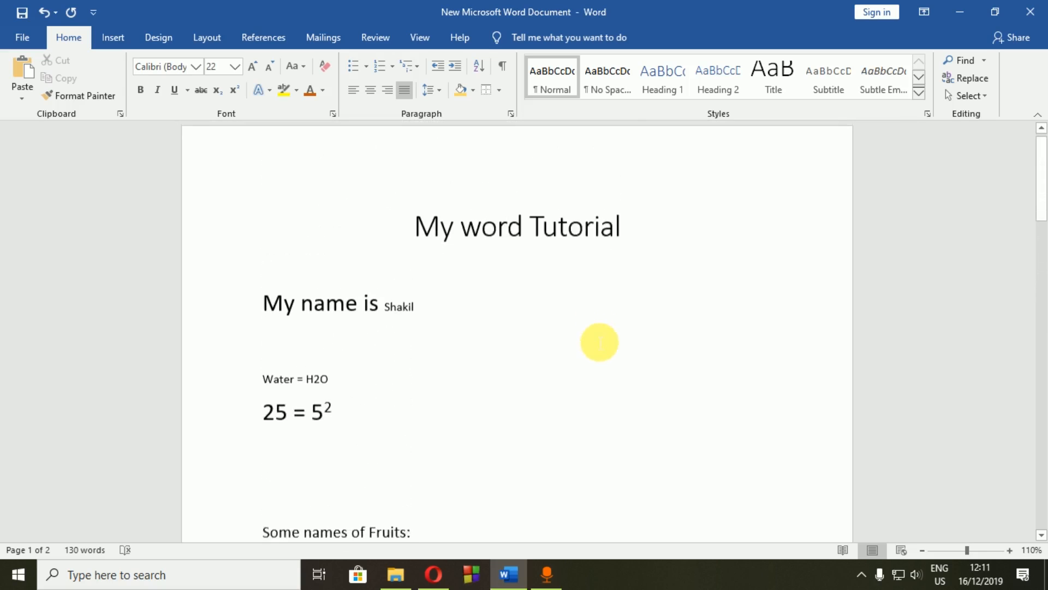